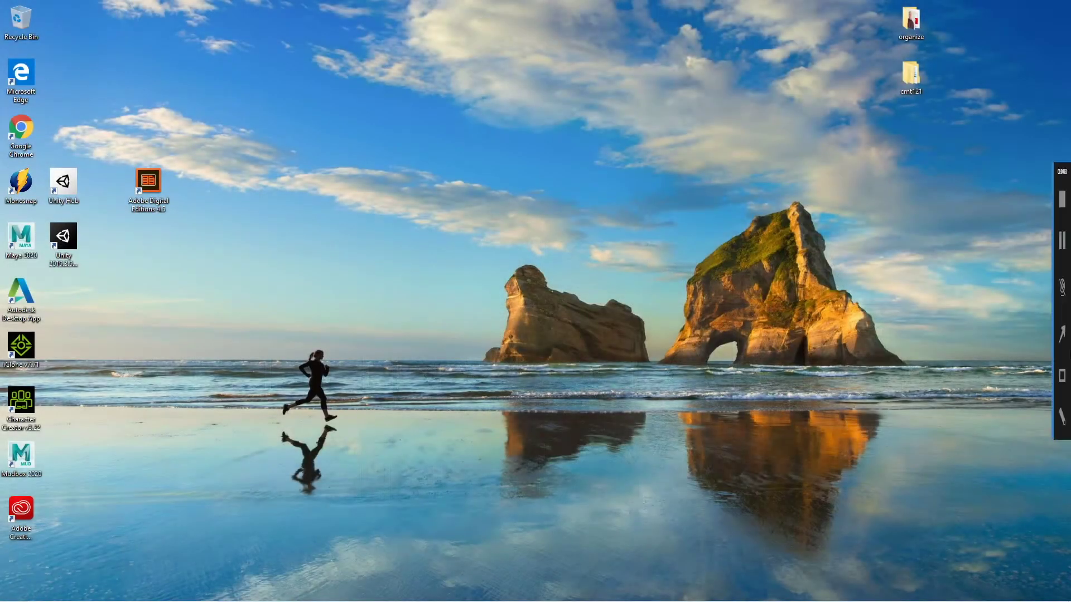
Launch Autodesk Maya 2020 from its desktop shortcut.
click(1045, 334)
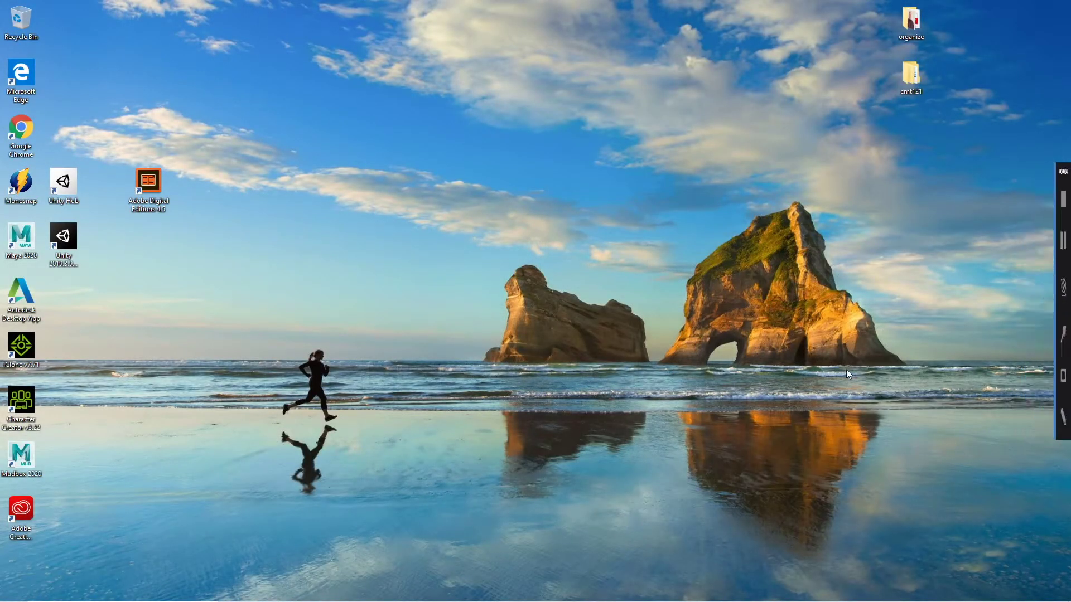
mouse_move(553, 292)
mouse_down()
mouse_move(152, 294)
mouse_move(38, 238)
mouse_up()
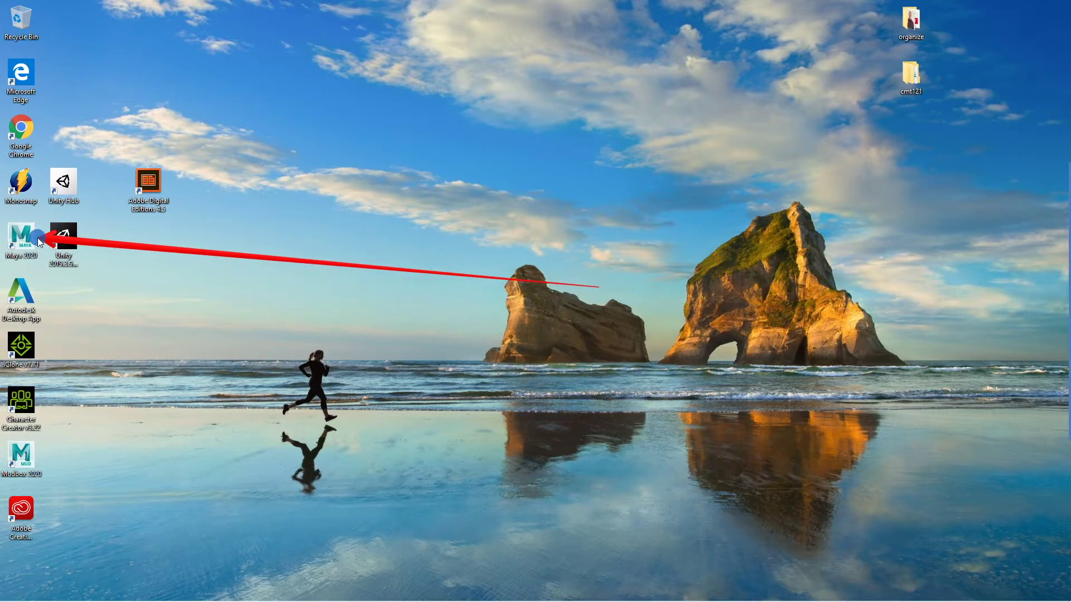
mouse_move(38, 237)
mouse_down()
mouse_move(88, 356)
mouse_move(57, 439)
mouse_move(40, 449)
mouse_move(134, 268)
mouse_move(40, 238)
mouse_up()
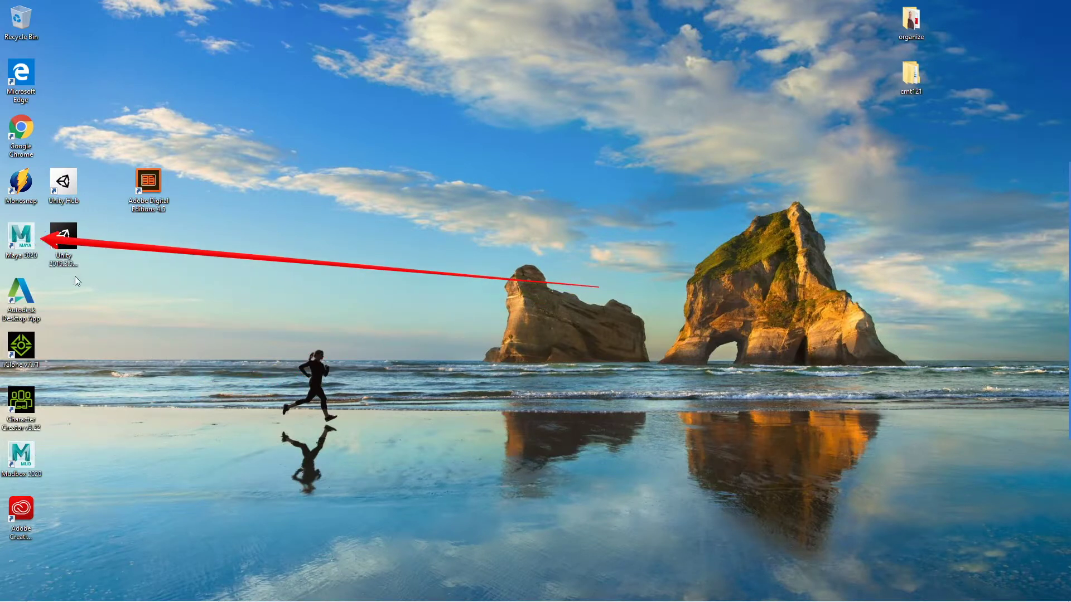
double_click(22, 238)
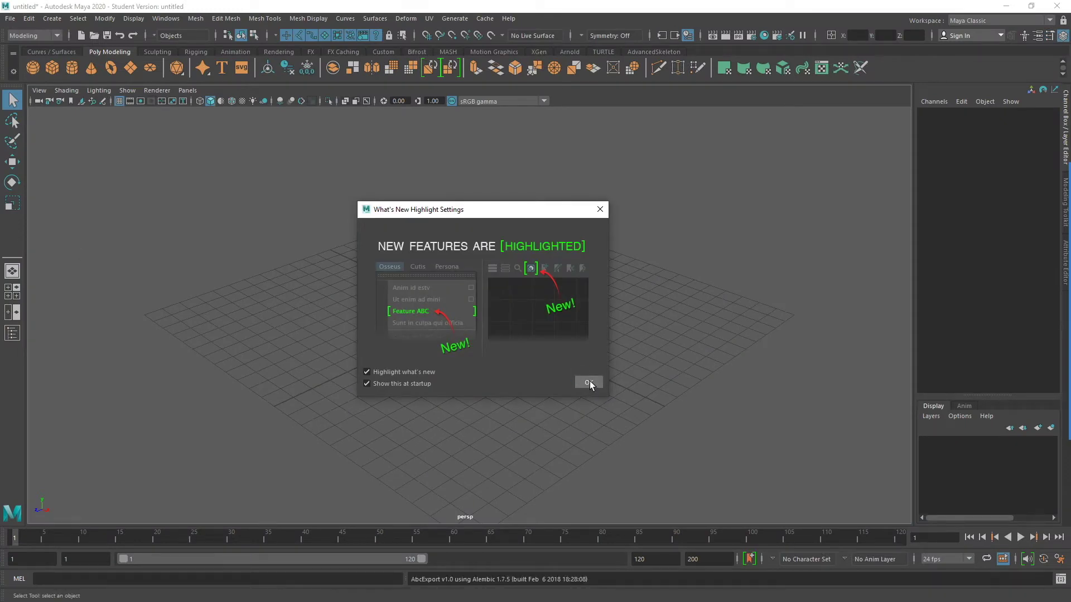
Dismiss the What's New highlight notice and reset the Maya Classic workspace to its default layout.
click(589, 382)
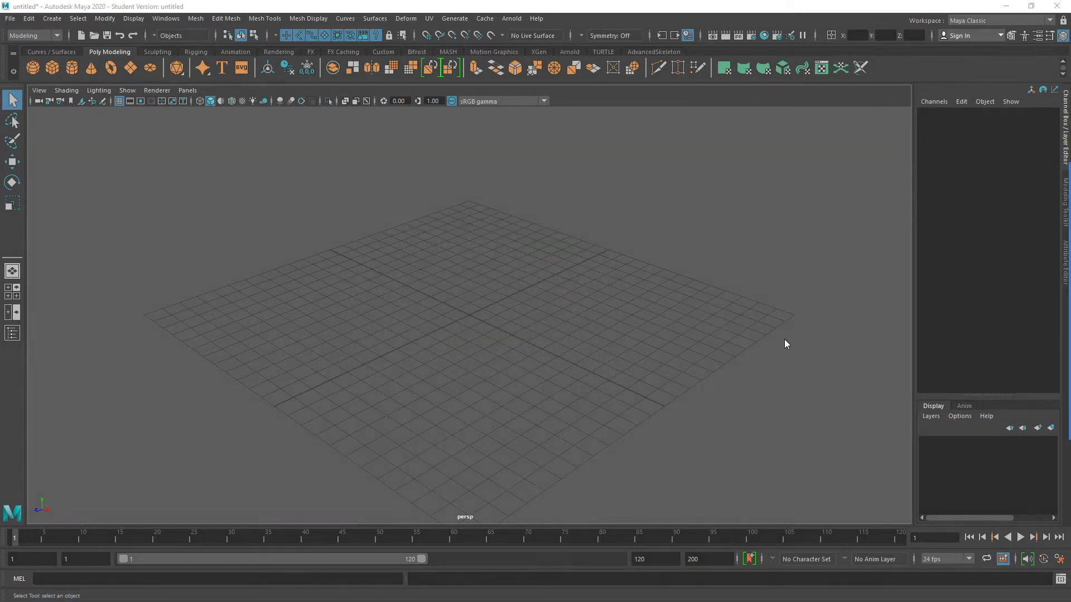
mouse_move(774, 352)
mouse_down()
mouse_move(898, 203)
mouse_move(975, 40)
mouse_move(951, 28)
mouse_move(985, 27)
mouse_up()
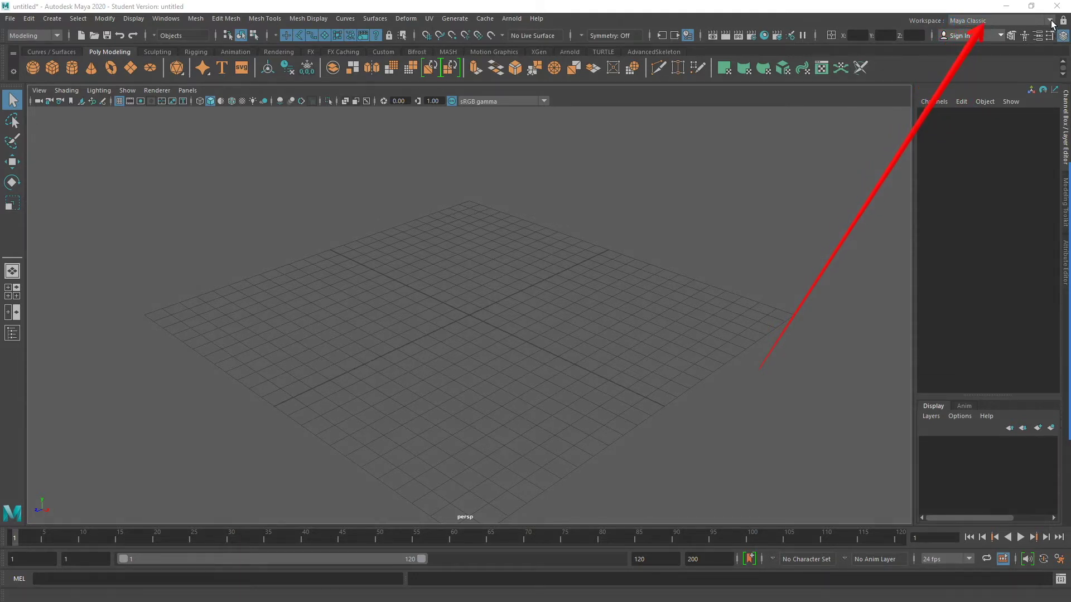
click(1051, 21)
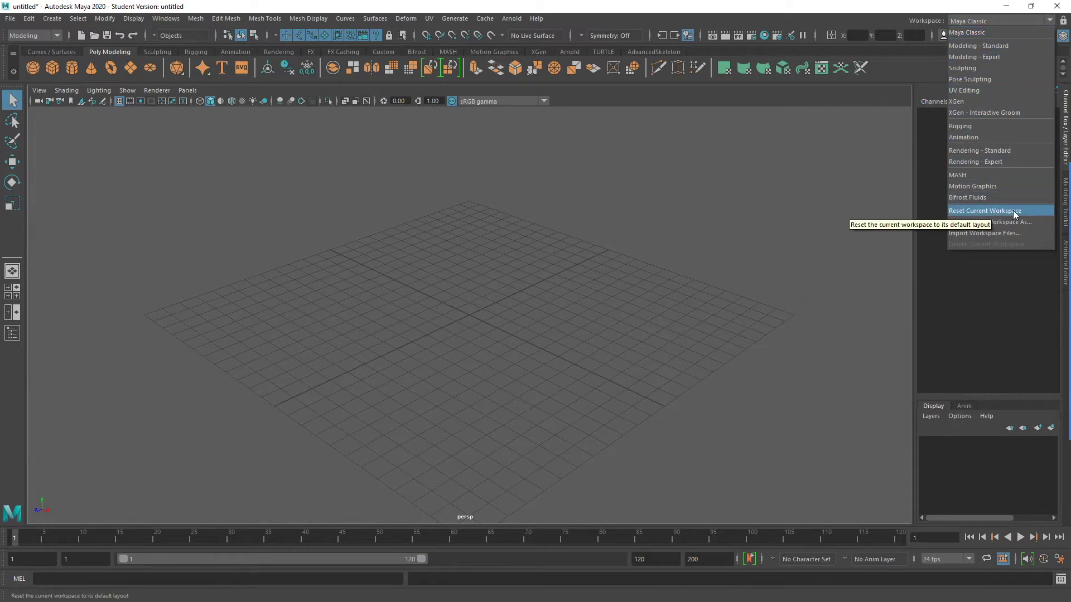
click(1031, 211)
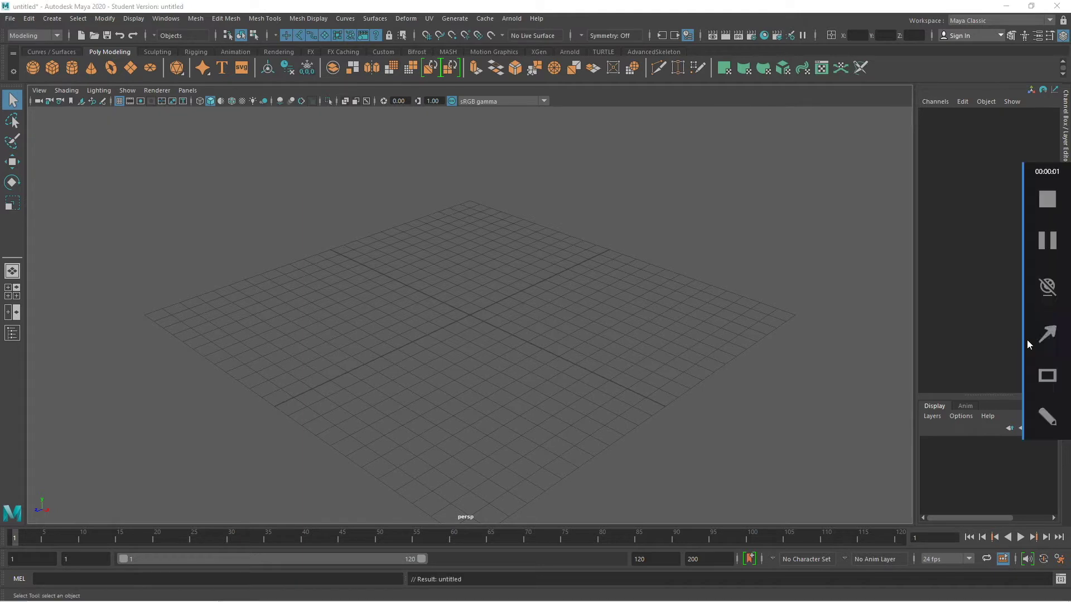
click(1044, 337)
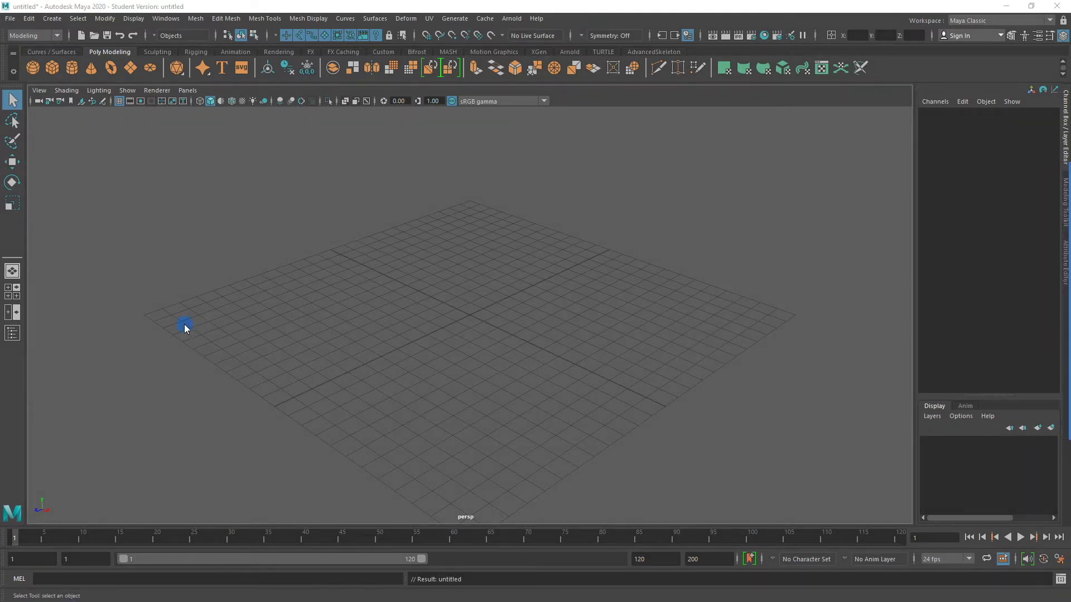
mouse_move(185, 327)
mouse_down()
mouse_move(36, 91)
mouse_move(29, 50)
mouse_move(716, 66)
mouse_move(168, 76)
mouse_move(123, 49)
mouse_move(113, 56)
mouse_up()
click(159, 52)
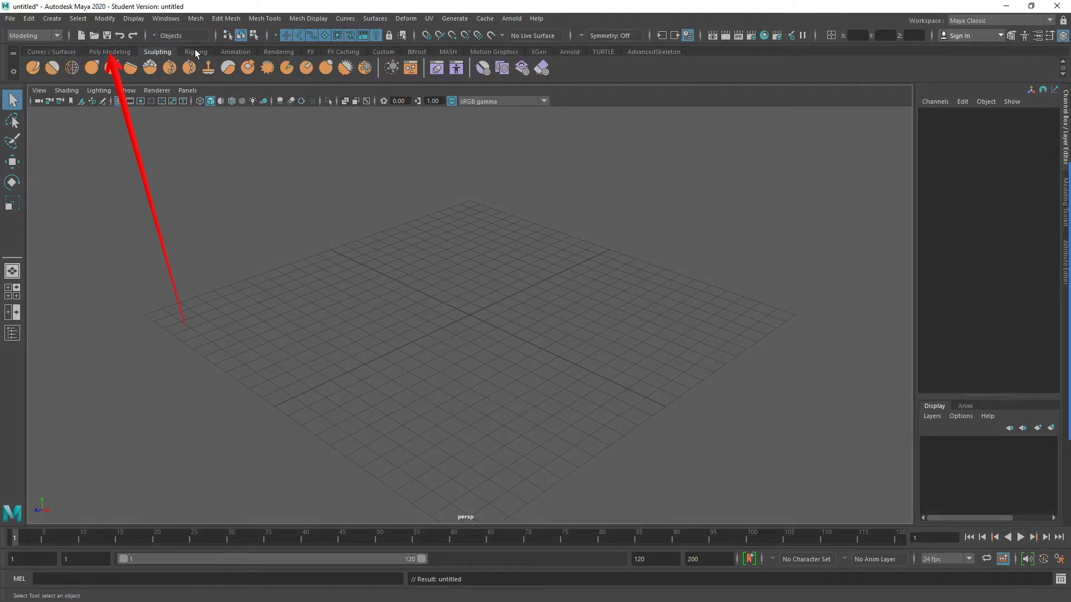
click(195, 52)
click(235, 52)
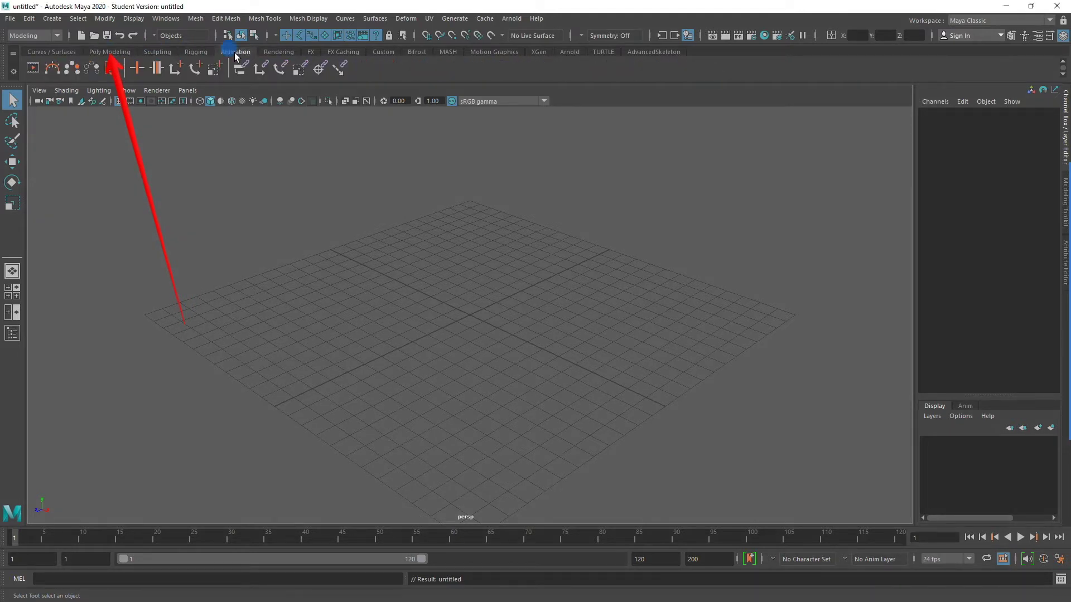
click(119, 52)
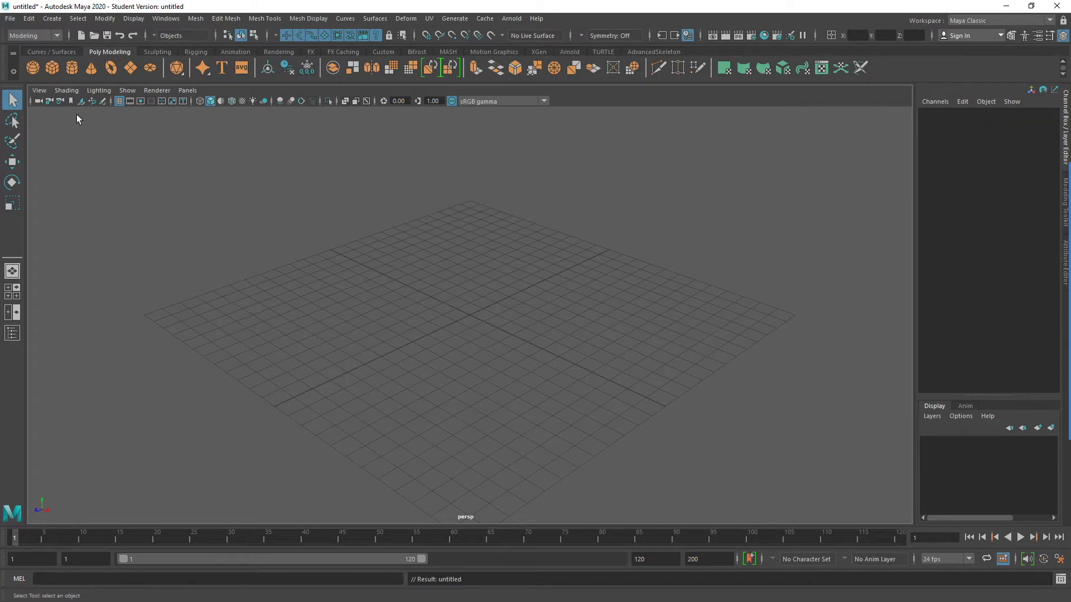
click(52, 64)
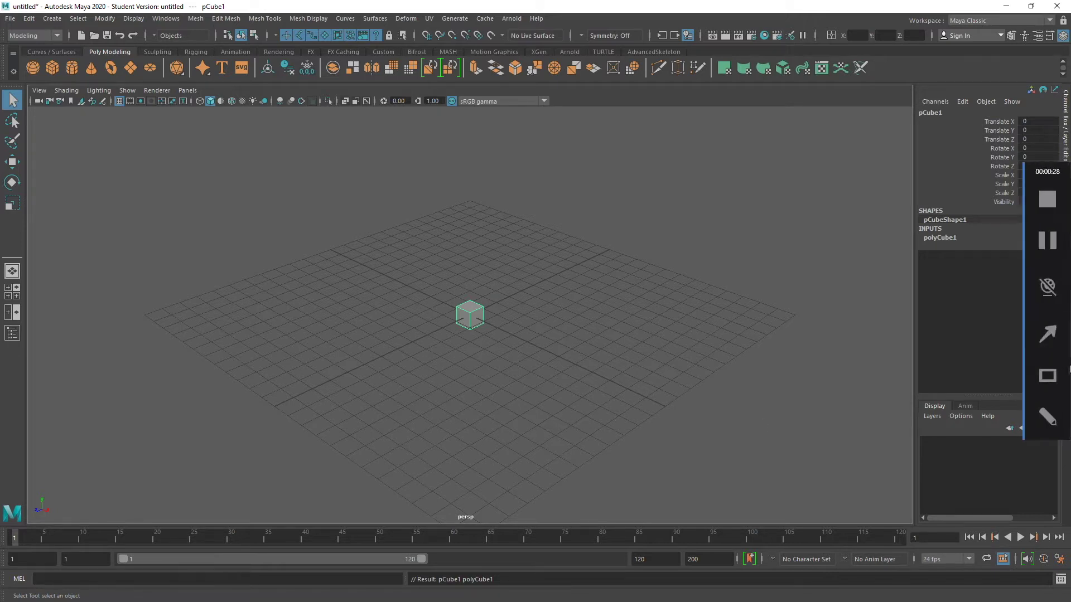
Create pCube1, a default polygon cube at the grid origin.
click(1045, 336)
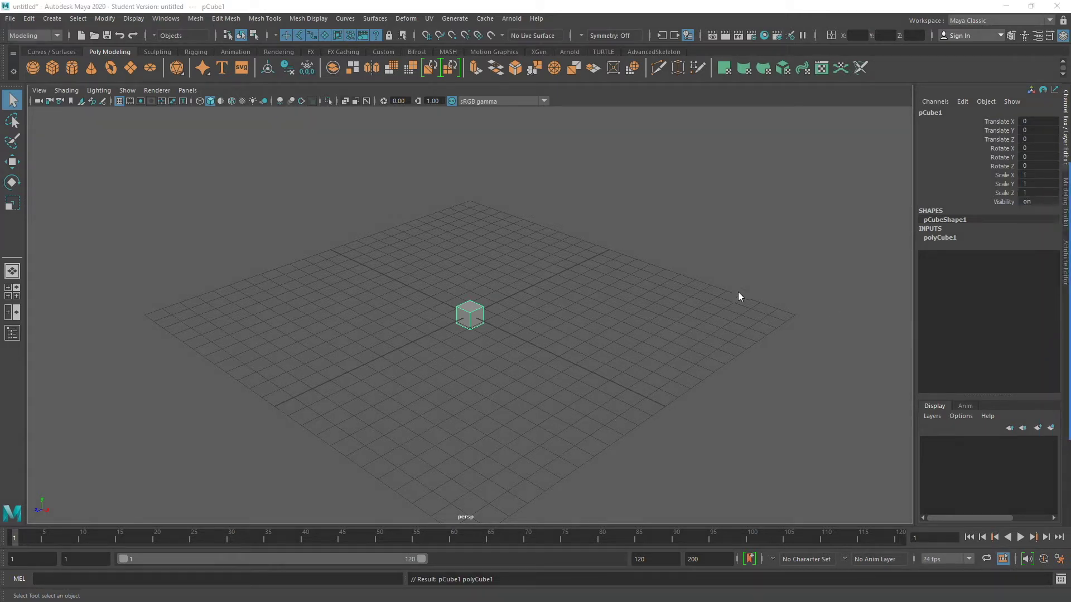
mouse_move(664, 297)
mouse_down()
mouse_move(886, 230)
mouse_move(1042, 100)
mouse_move(1060, 108)
mouse_move(1059, 143)
mouse_move(953, 158)
mouse_move(949, 150)
mouse_move(985, 122)
mouse_move(982, 141)
mouse_move(679, 237)
mouse_move(498, 315)
mouse_up()
key(Escape)
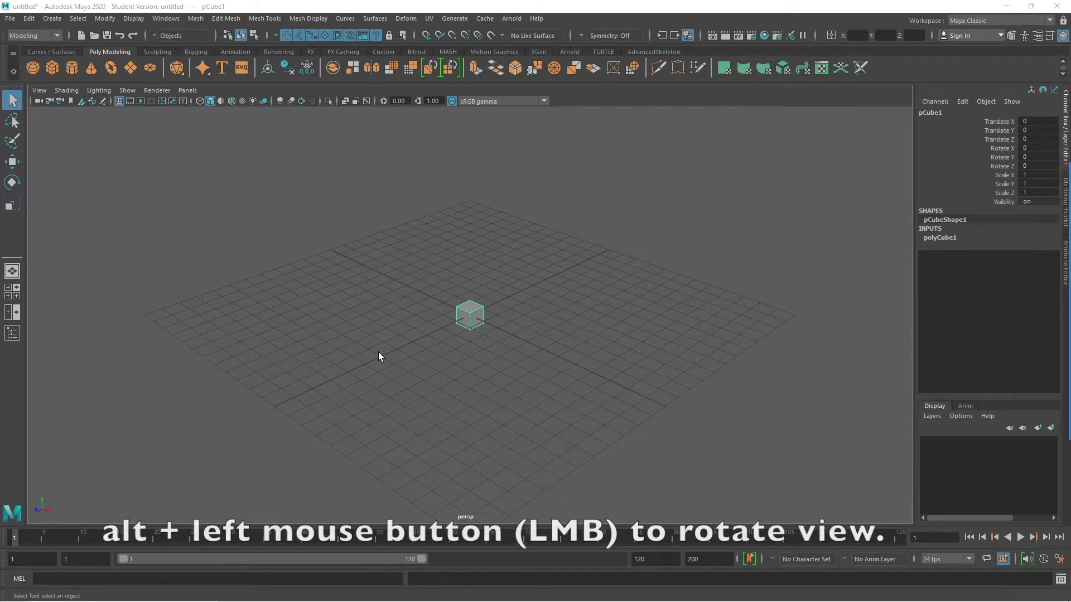
Orbit, pan and zoom the perspective view until the cube appears large and close.
alt+drag(378, 352, 542, 425)
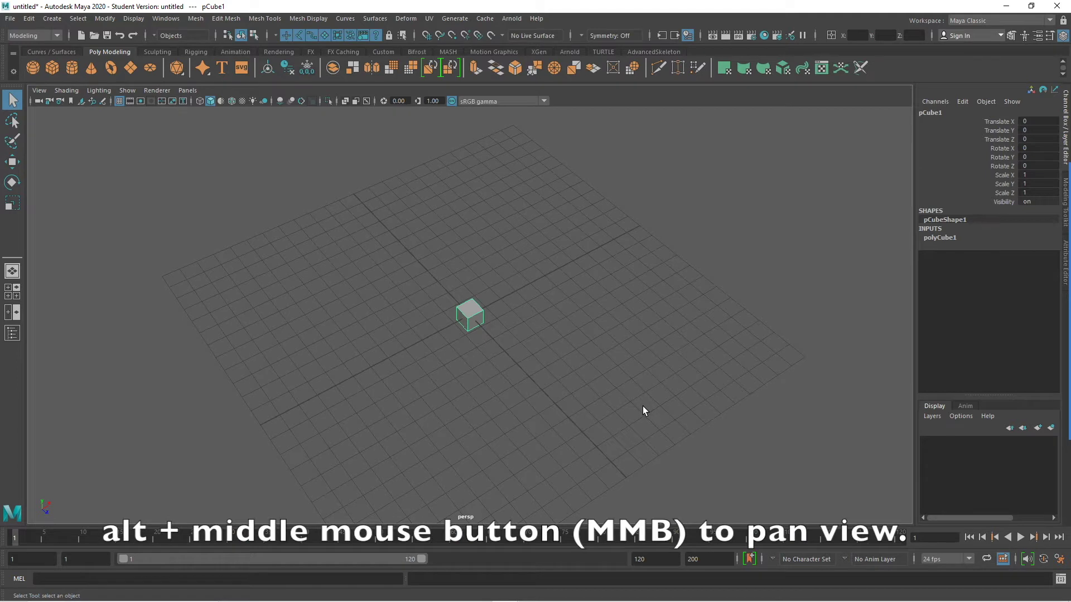
alt+middle_drag(380, 337, 415, 340)
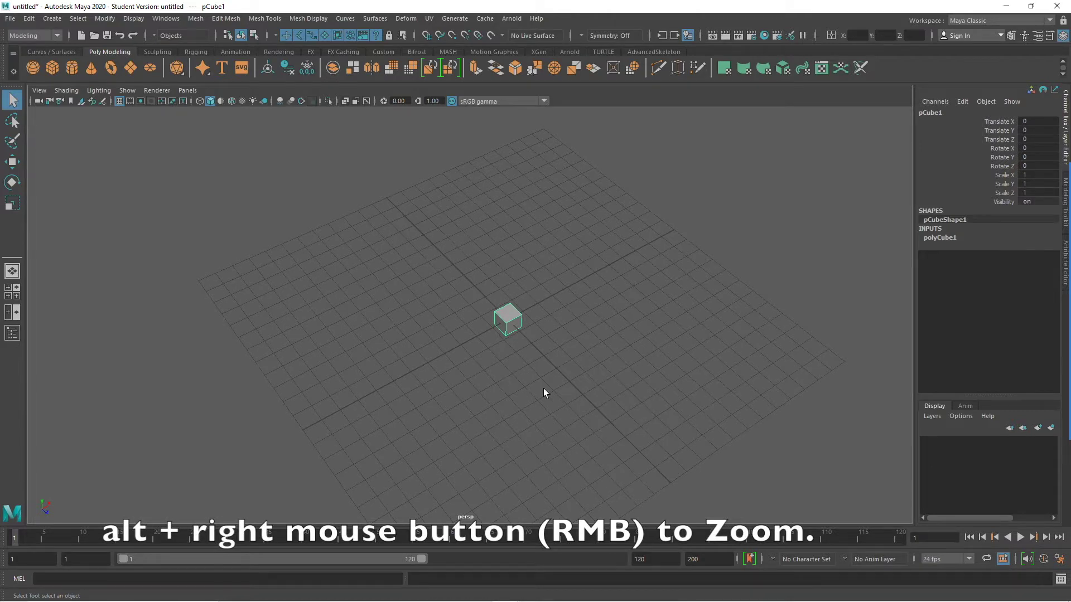
alt+right_drag(489, 410, 680, 553)
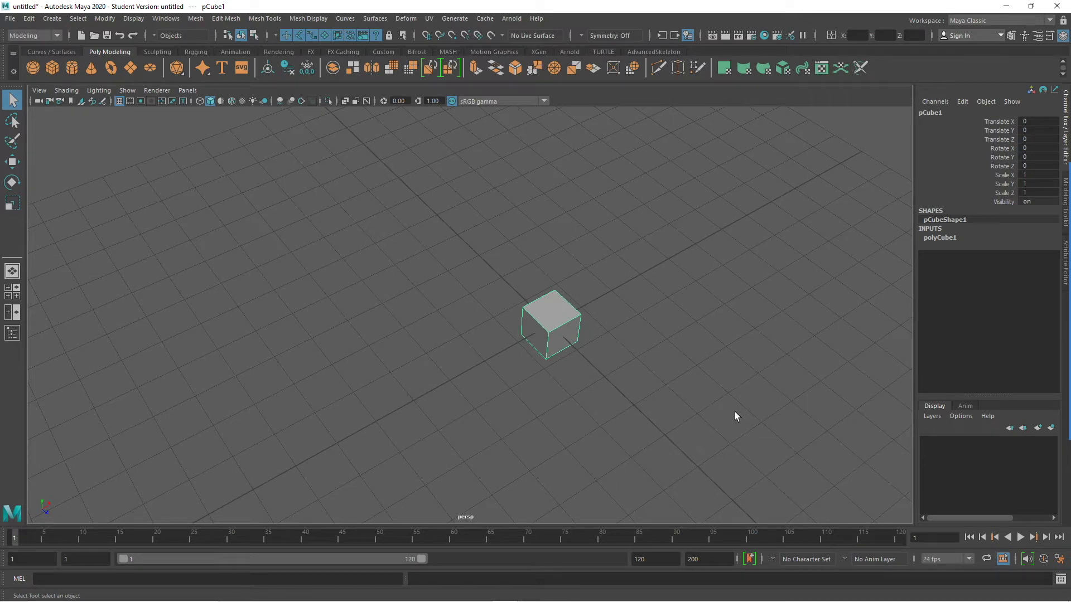
scroll(692, 340, down, 10)
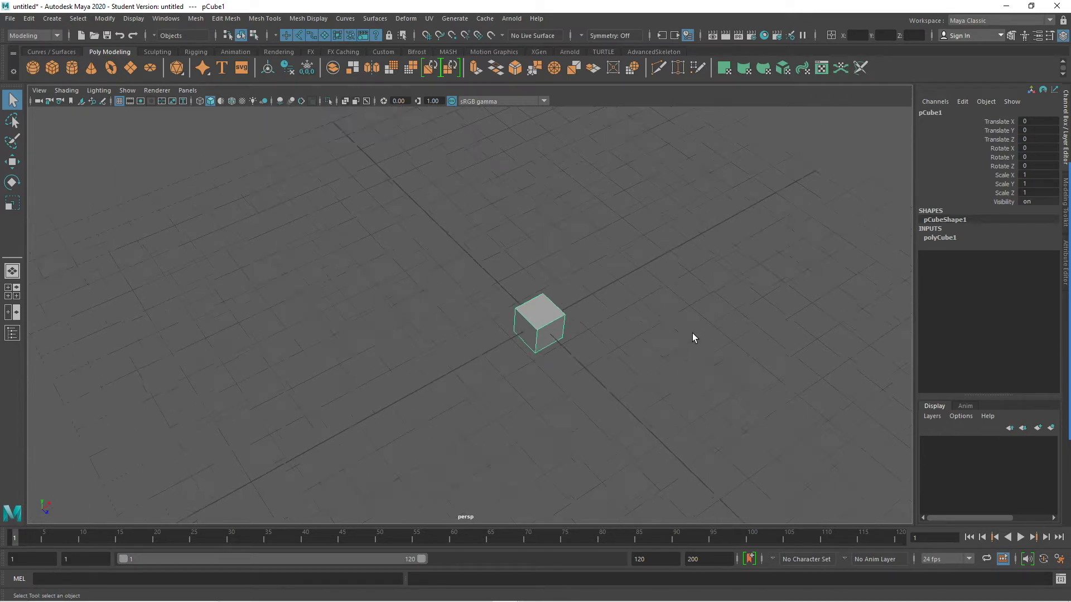
scroll(691, 340, up, 10)
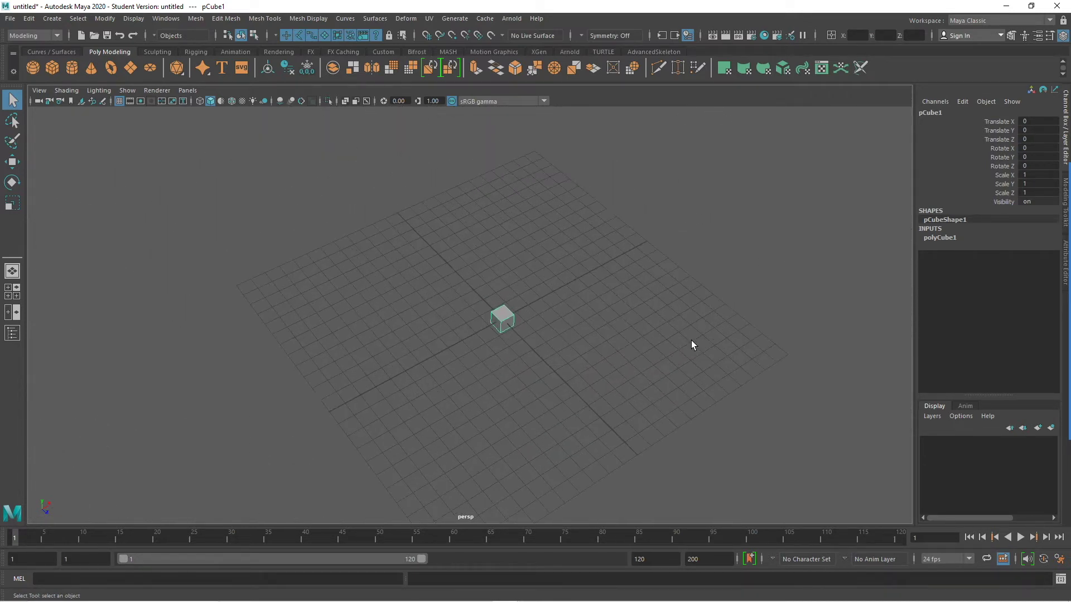
scroll(690, 338, up, 3)
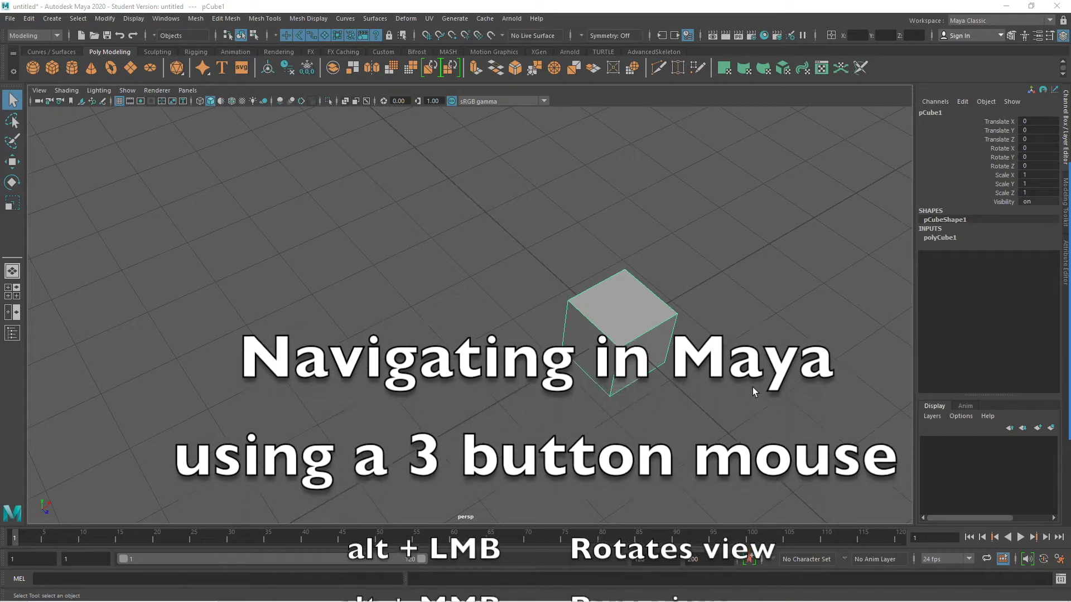
Tumble, pan and dolly around the cube, finishing on a close three-quarter view.
alt+drag(752, 387, 633, 349)
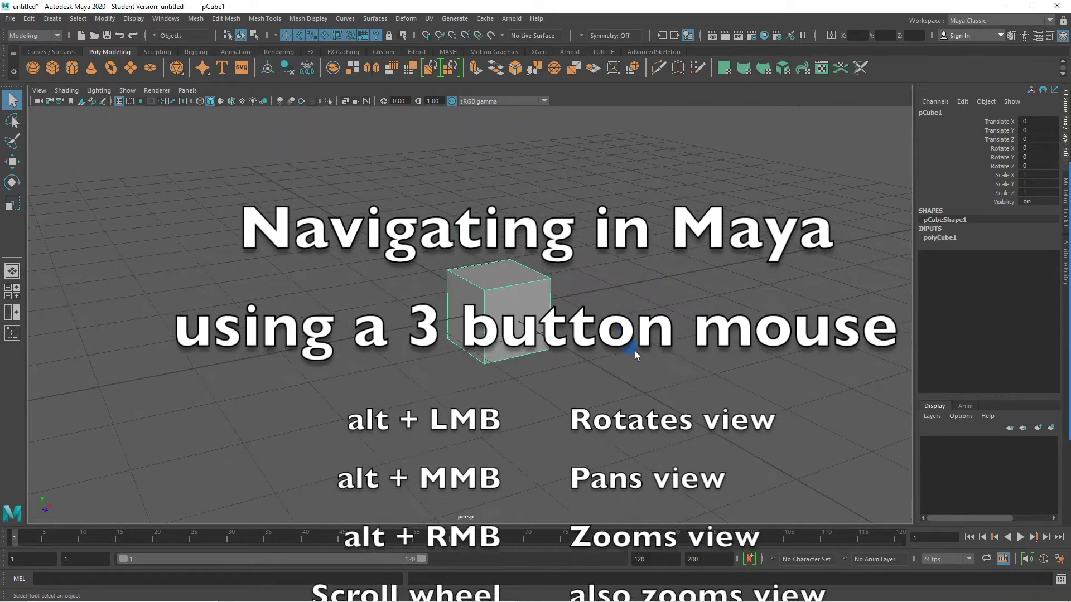
alt+right_drag(633, 349, 694, 306)
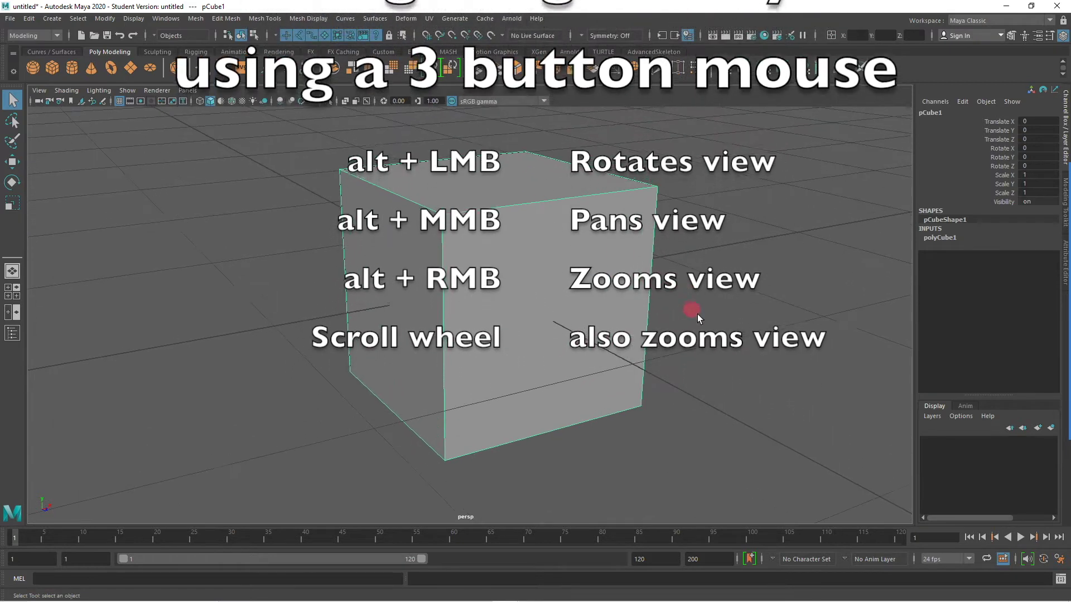
alt+middle_drag(694, 306, 564, 326)
scroll(563, 326, down, 5)
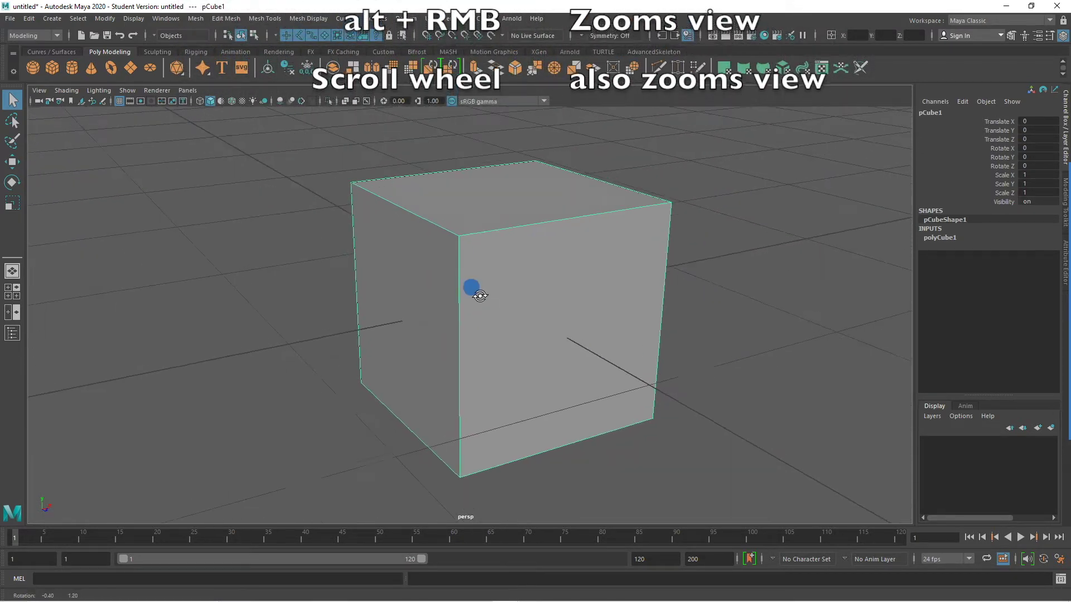
alt+drag(470, 287, 477, 323)
alt+right_drag(478, 323, 516, 314)
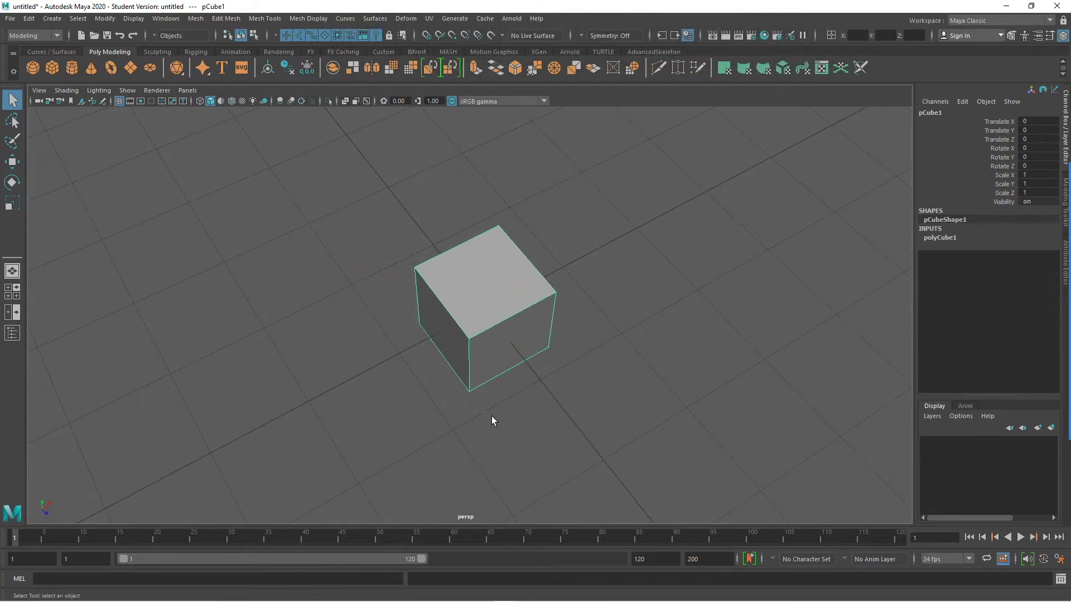
alt+drag(492, 419, 471, 397)
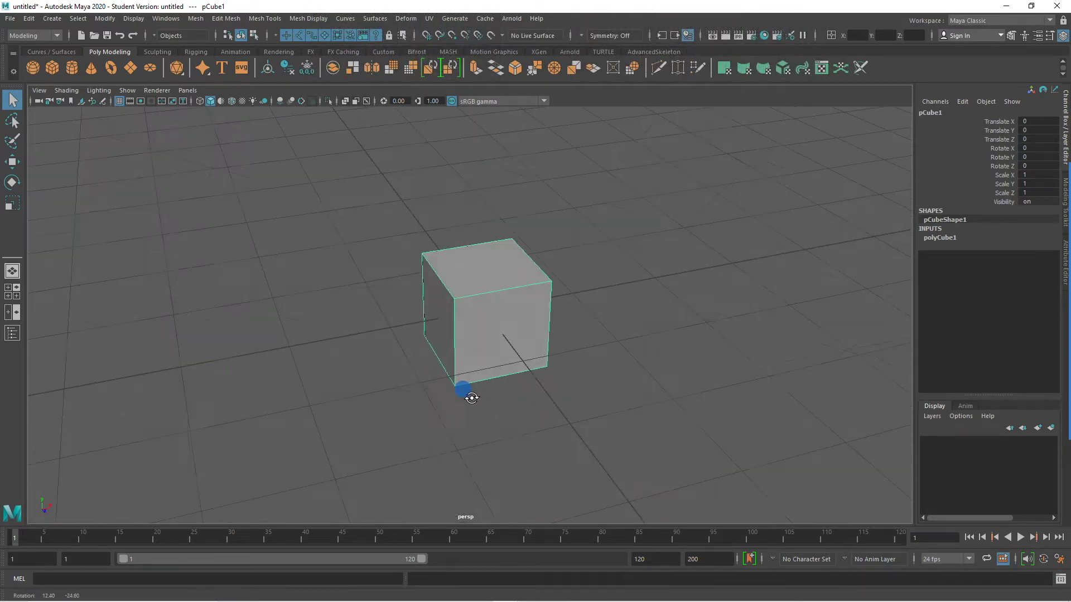
alt+middle_drag(678, 312, 733, 323)
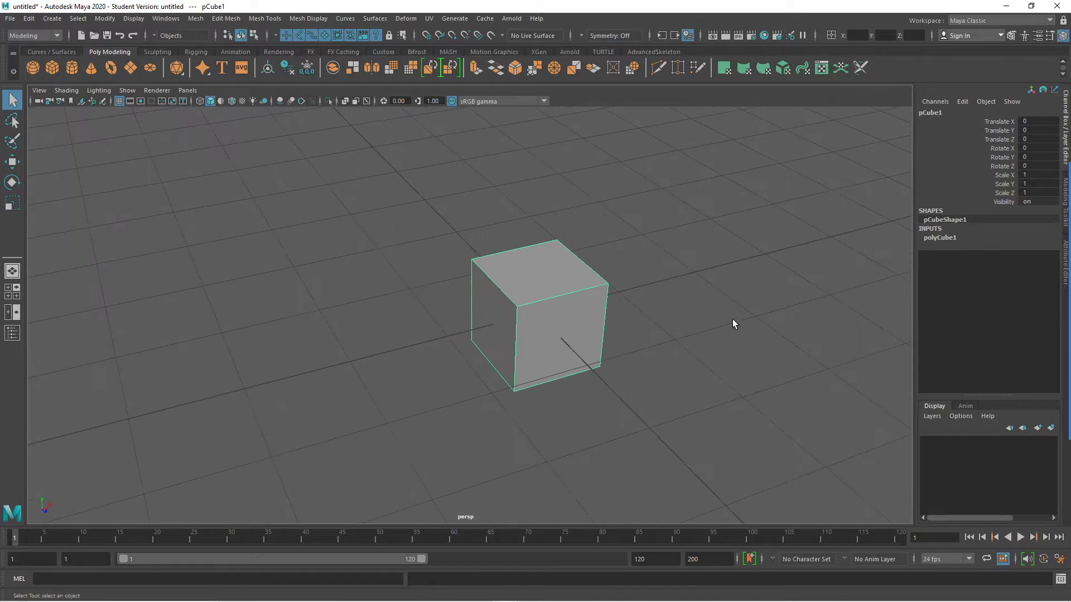
alt+right_drag(740, 334, 681, 353)
mouse_move(681, 353)
alt+mouse_down()
mouse_move(241, 340)
mouse_move(485, 354)
mouse_move(640, 332)
mouse_move(682, 339)
alt+mouse_up()
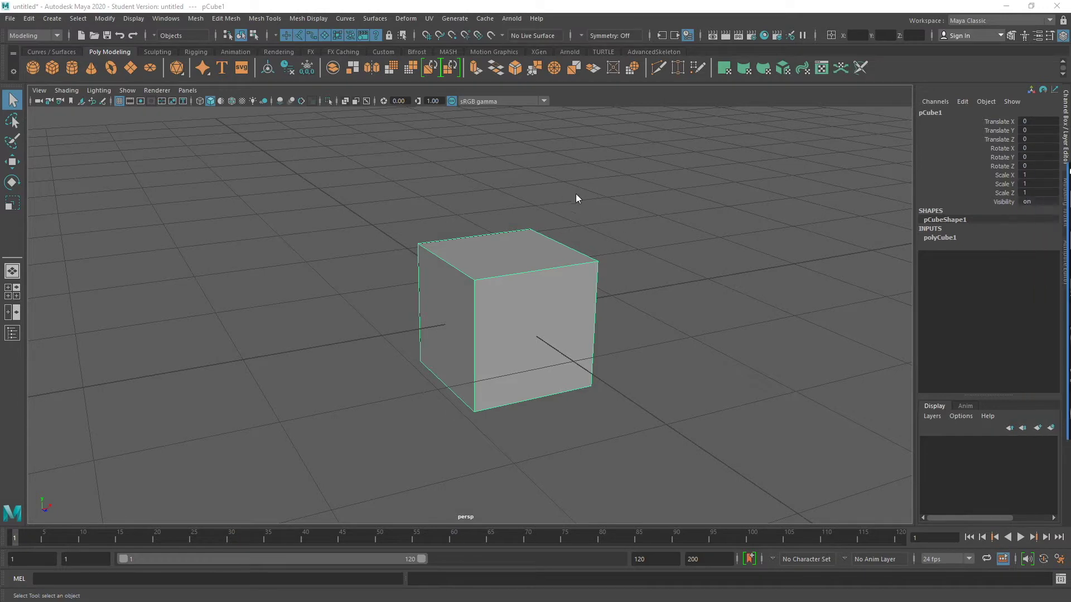
mouse_move(596, 191)
mouse_down()
mouse_move(313, 191)
mouse_move(92, 164)
mouse_move(37, 132)
mouse_move(23, 105)
mouse_move(24, 205)
mouse_up()
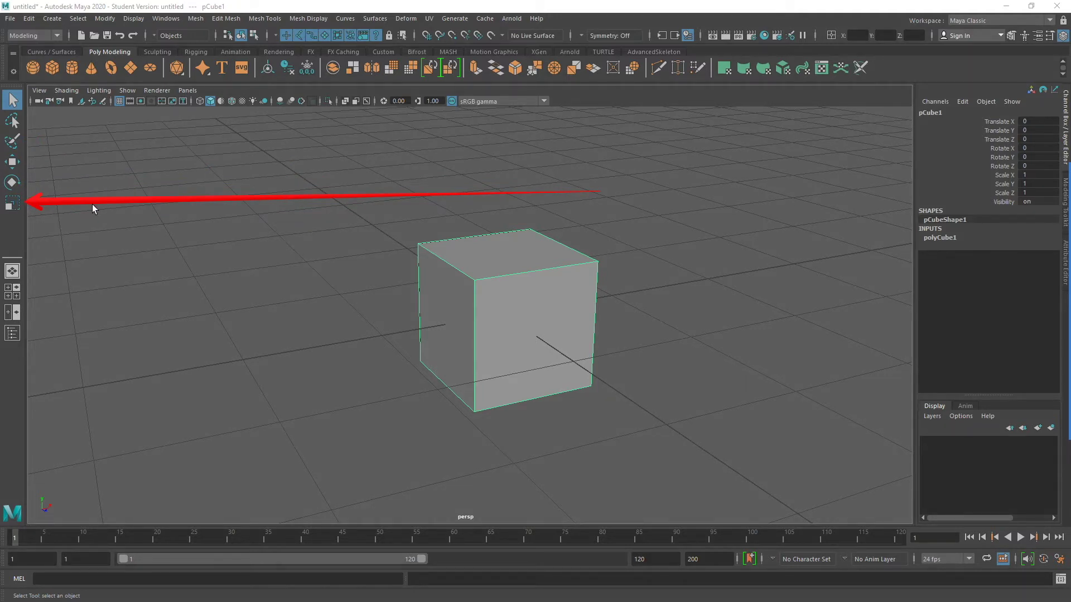
key(Escape)
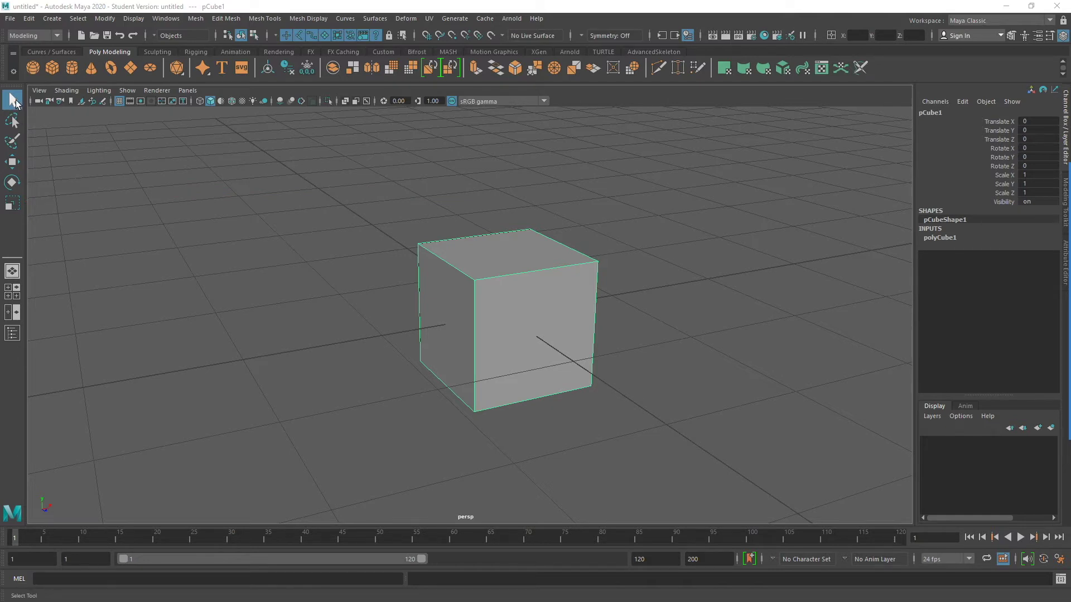
click(13, 100)
click(382, 179)
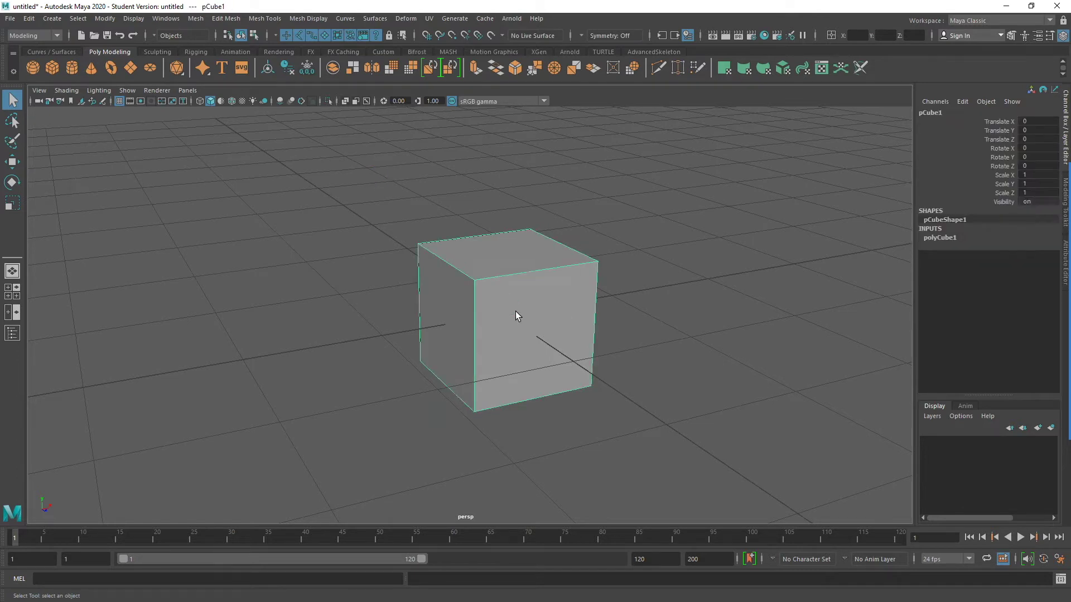
click(411, 194)
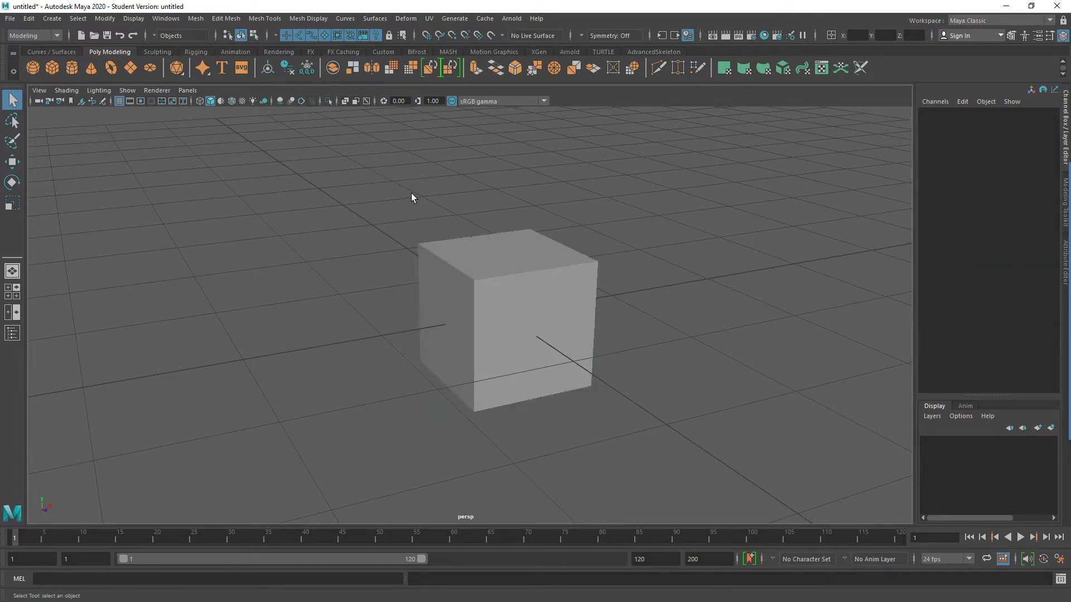
click(522, 320)
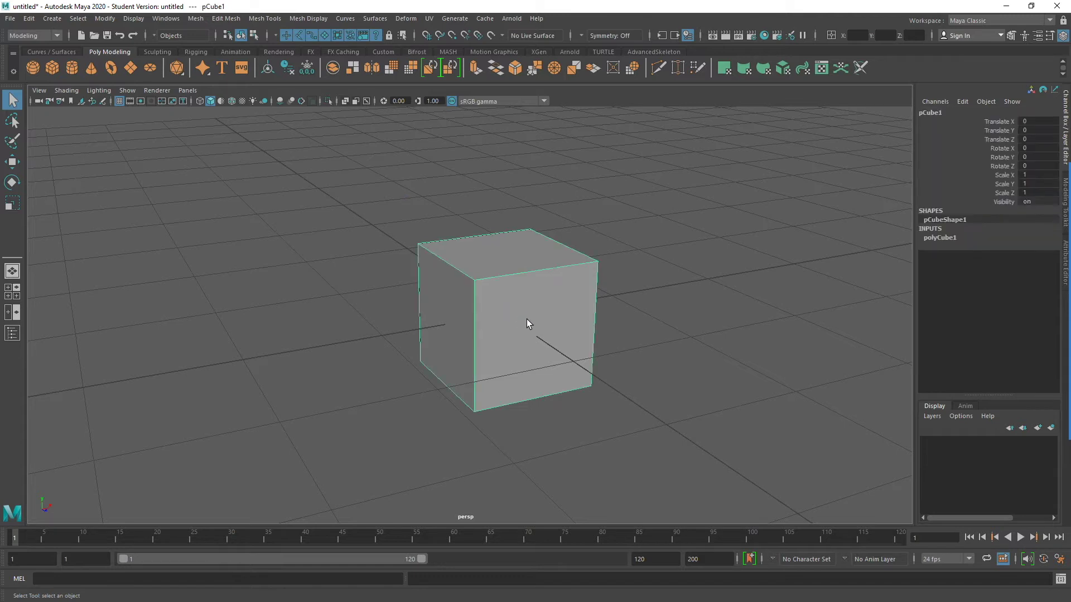
With the Move Tool, slide the cube along X, Y and Z, undoing each move.
click(13, 163)
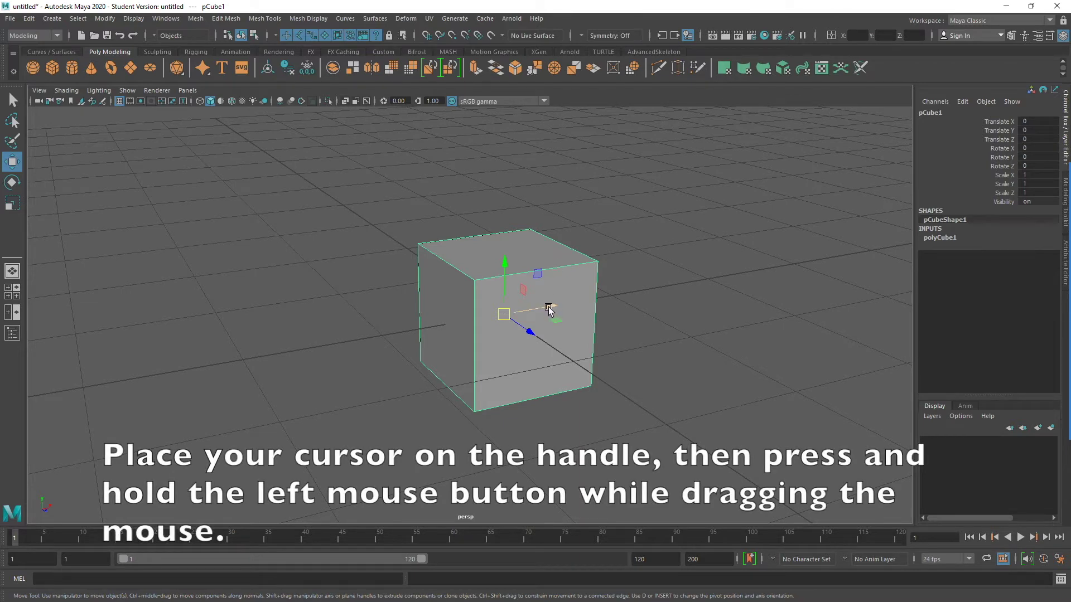
drag(548, 310, 316, 353)
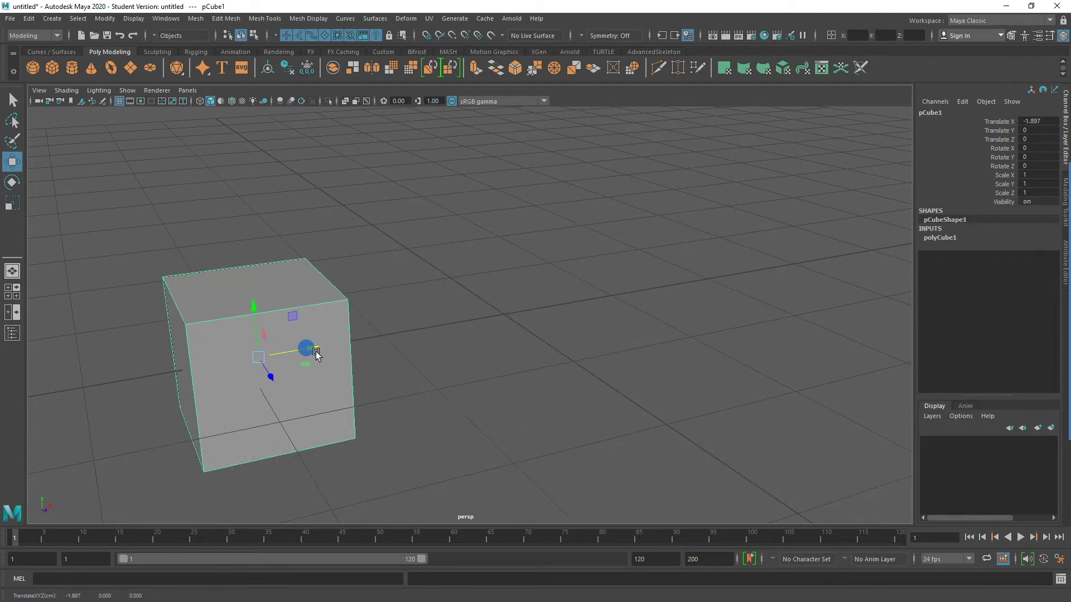
key(ctrl+z)
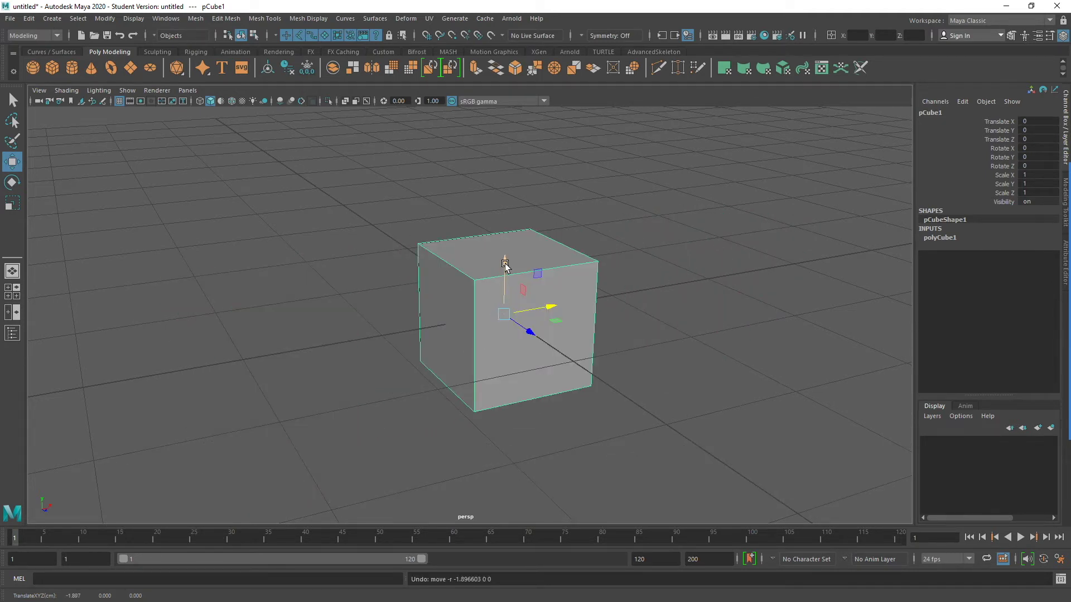
drag(505, 264, 500, 156)
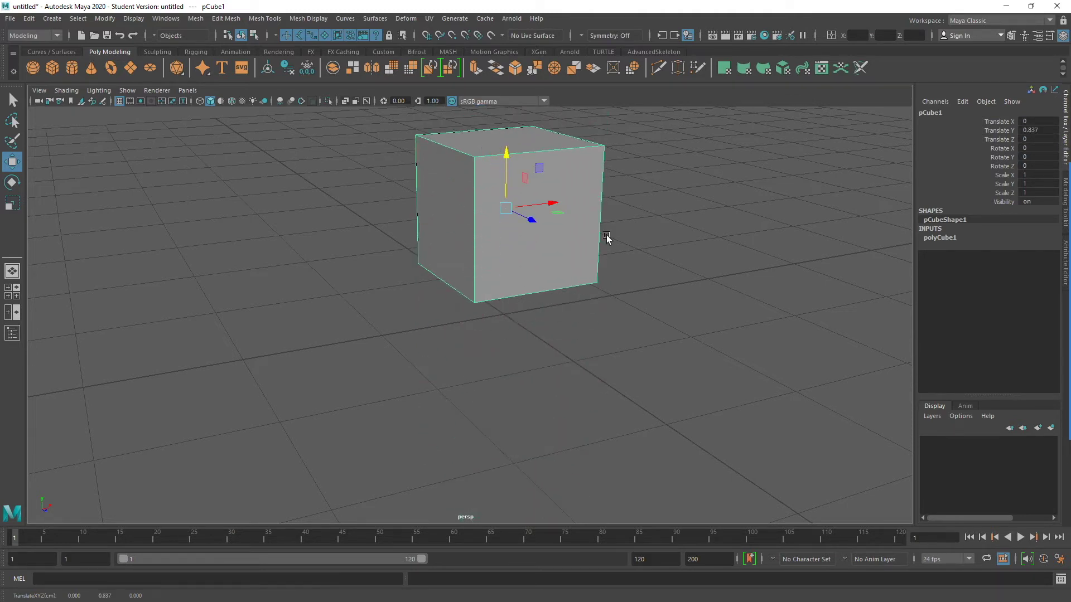
key(ctrl+z)
drag(530, 333, 601, 397)
key(ctrl+z)
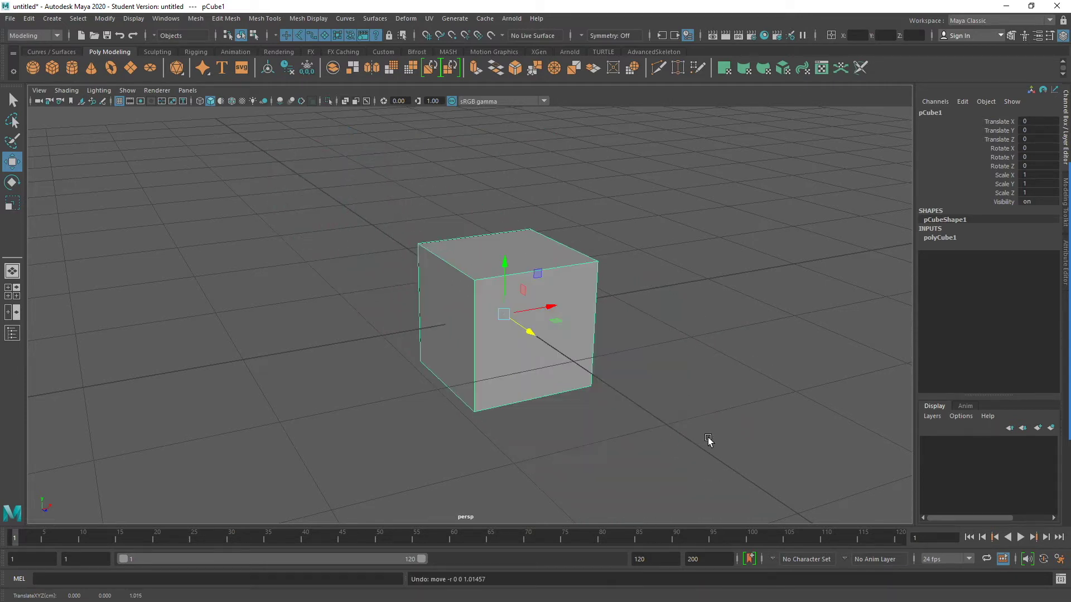
Slide the cube along X again, then undo that move.
click(739, 264)
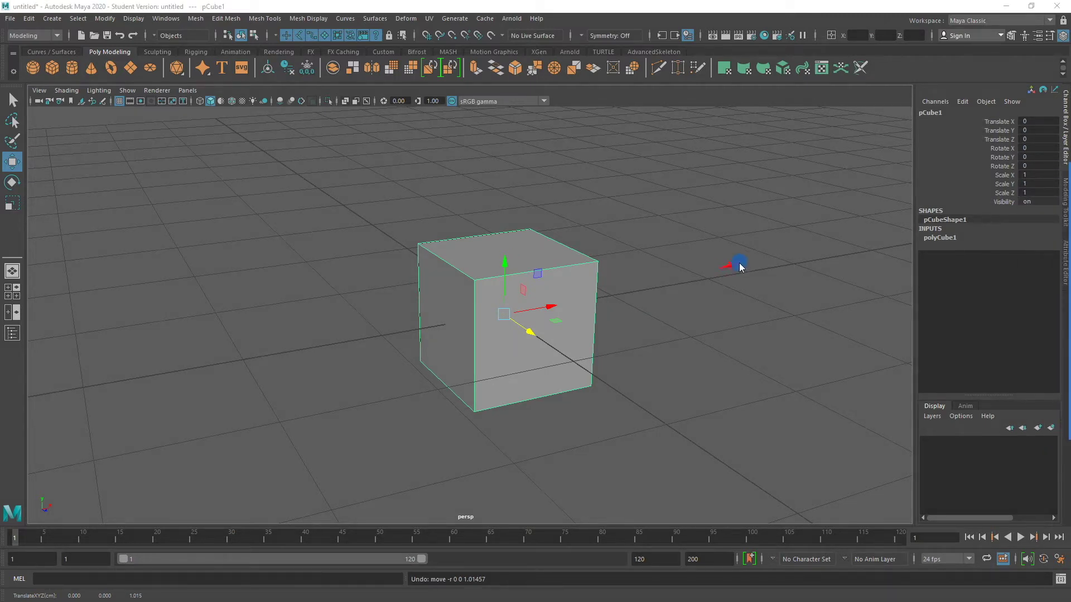
mouse_move(894, 132)
mouse_down()
mouse_move(912, 112)
mouse_move(947, 135)
mouse_move(982, 122)
mouse_move(985, 144)
mouse_up()
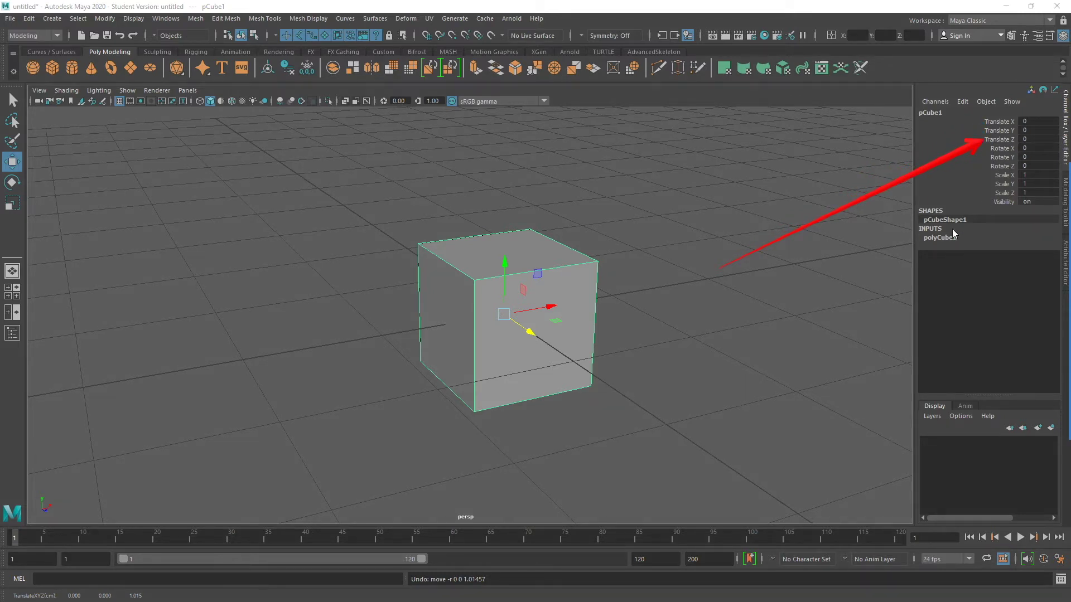
drag(552, 307, 448, 368)
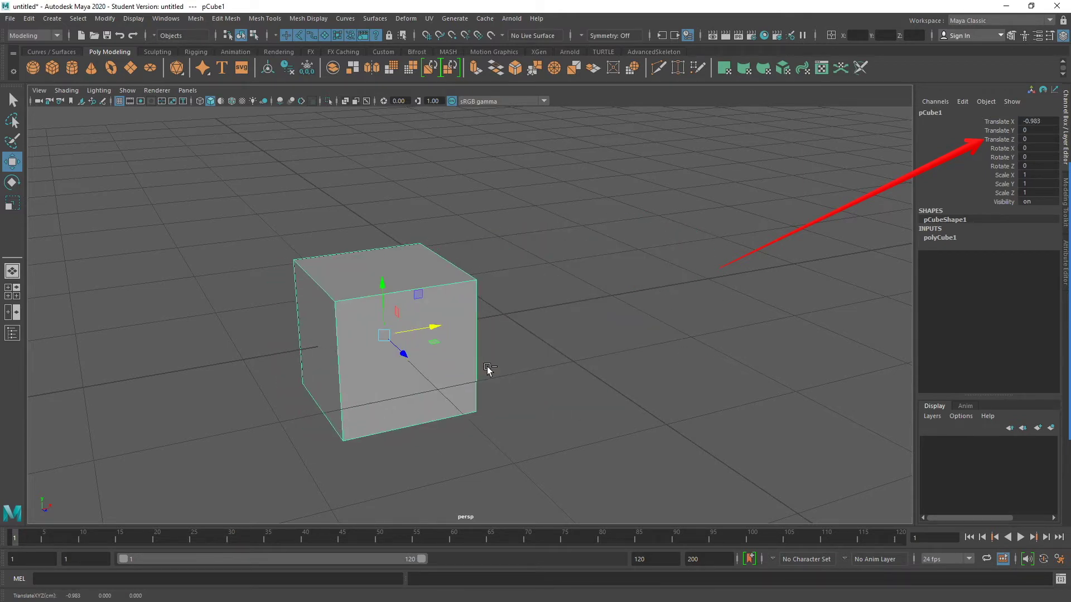
key(ctrl+z)
Drag the cube by its Y arrow, plane handle and centre handle, ending at Translate 0.13, 0.228, 0.202.
drag(505, 262, 567, 421)
key(ctrl+z)
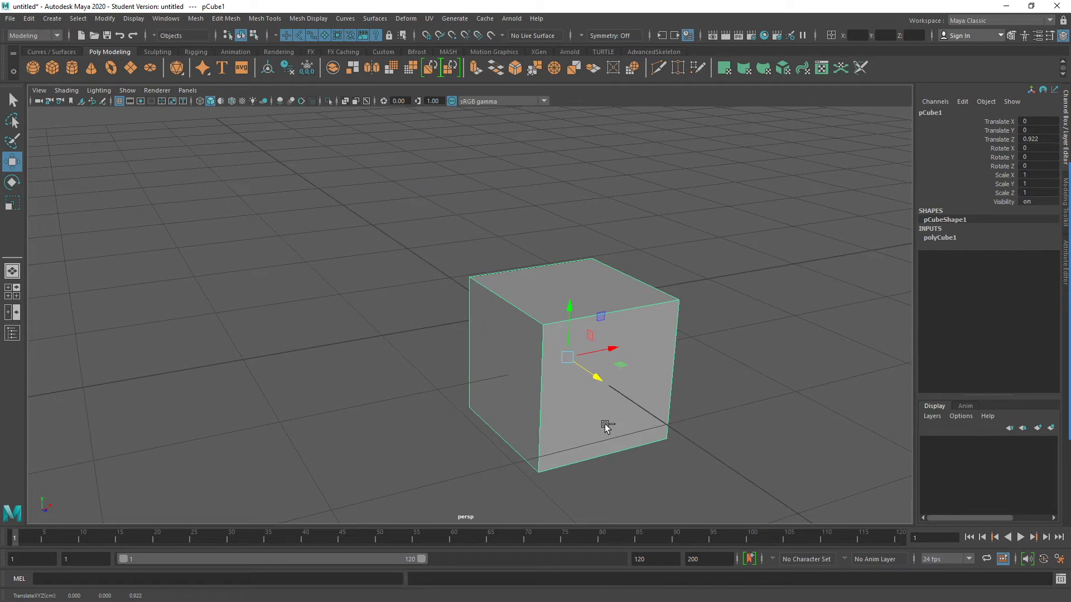
key(ctrl+z)
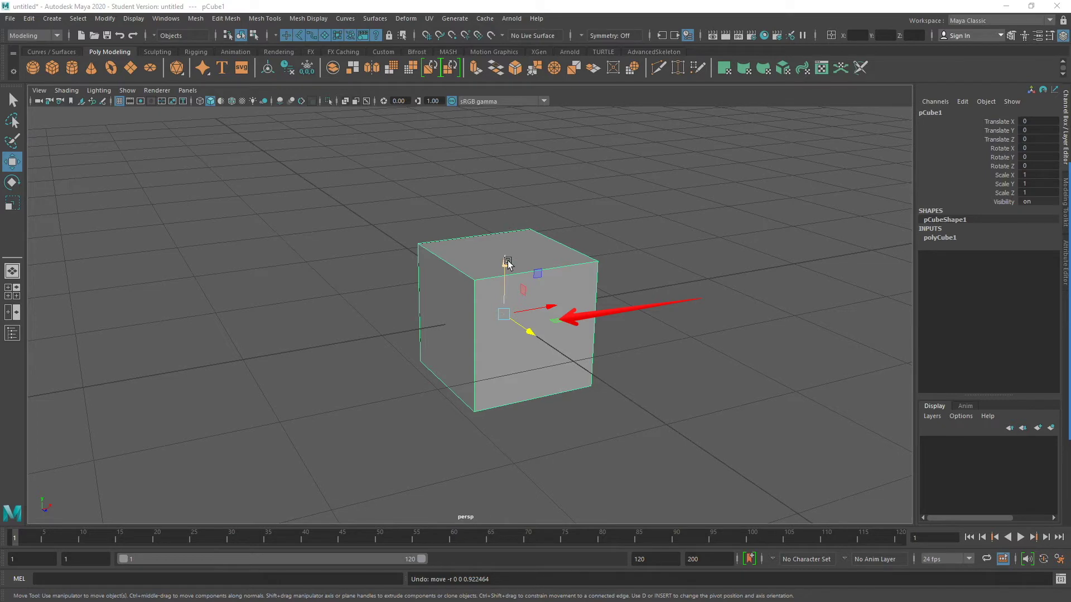
drag(506, 264, 503, 198)
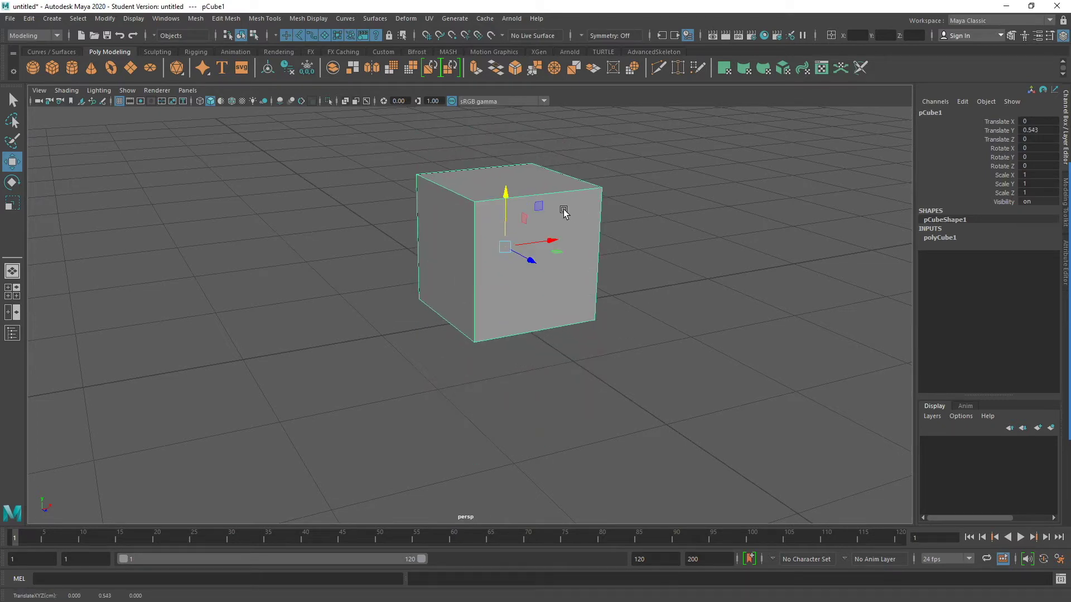
mouse_move(541, 208)
mouse_down()
mouse_move(492, 162)
mouse_move(480, 301)
mouse_move(606, 173)
mouse_move(411, 277)
mouse_move(633, 208)
mouse_move(420, 269)
mouse_move(629, 240)
mouse_move(411, 189)
mouse_move(468, 301)
mouse_move(587, 206)
mouse_move(528, 219)
mouse_up()
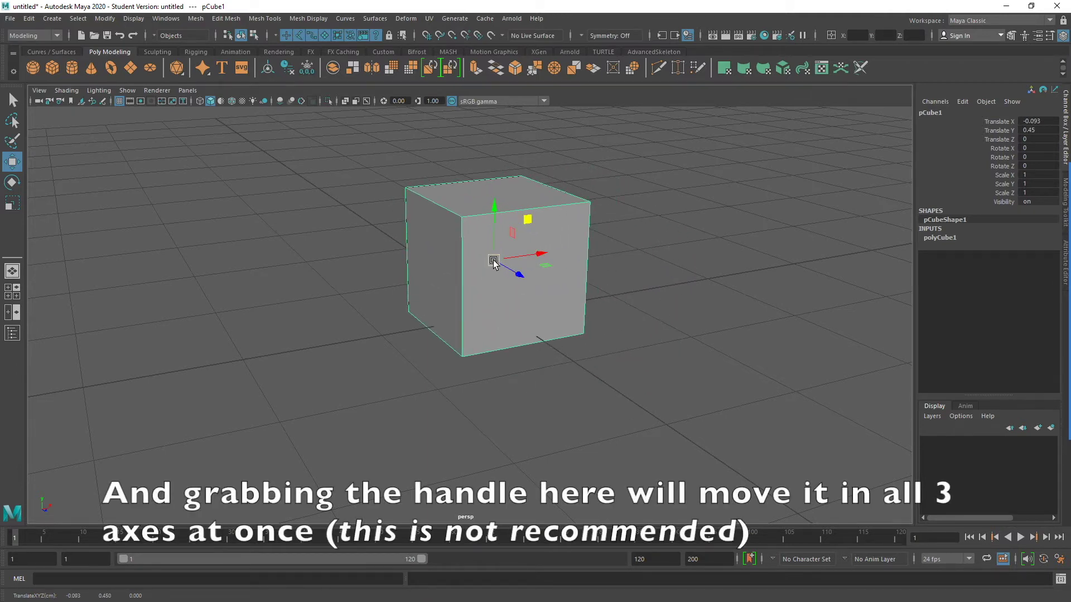
drag(494, 261, 532, 292)
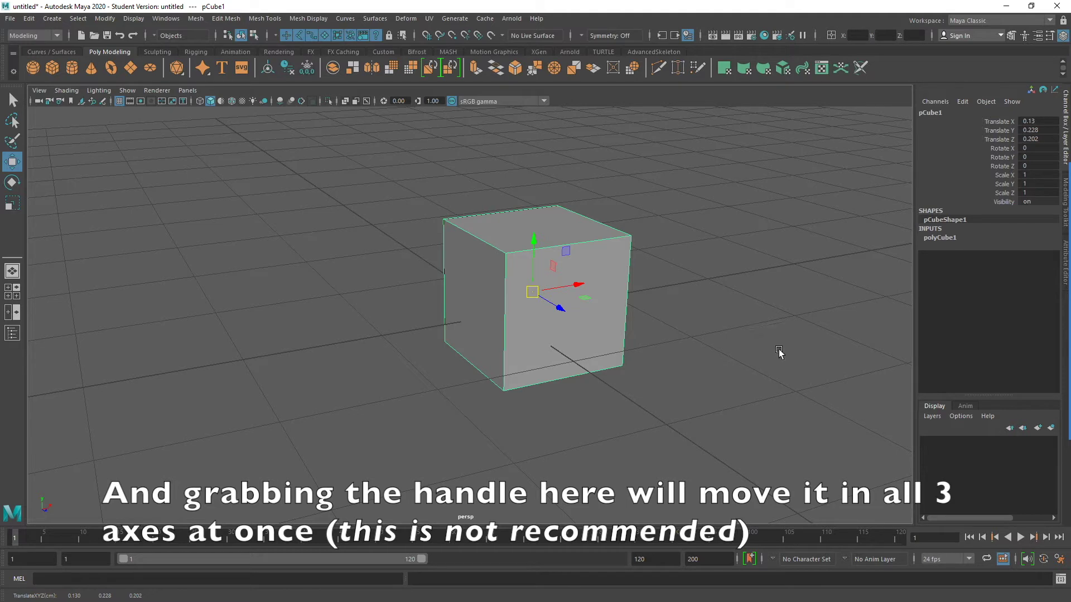
drag(1033, 122, 1039, 140)
Reset Translate X, Y and Z to 0 in the Channel Box.
text(0)
mouse_move(1069, 213)
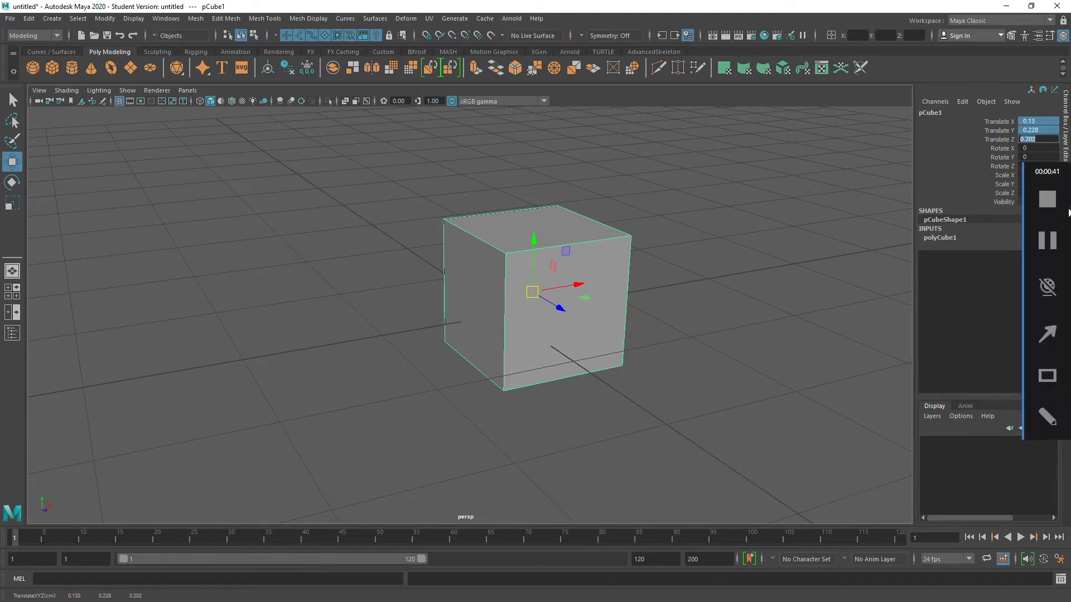
key(Return)
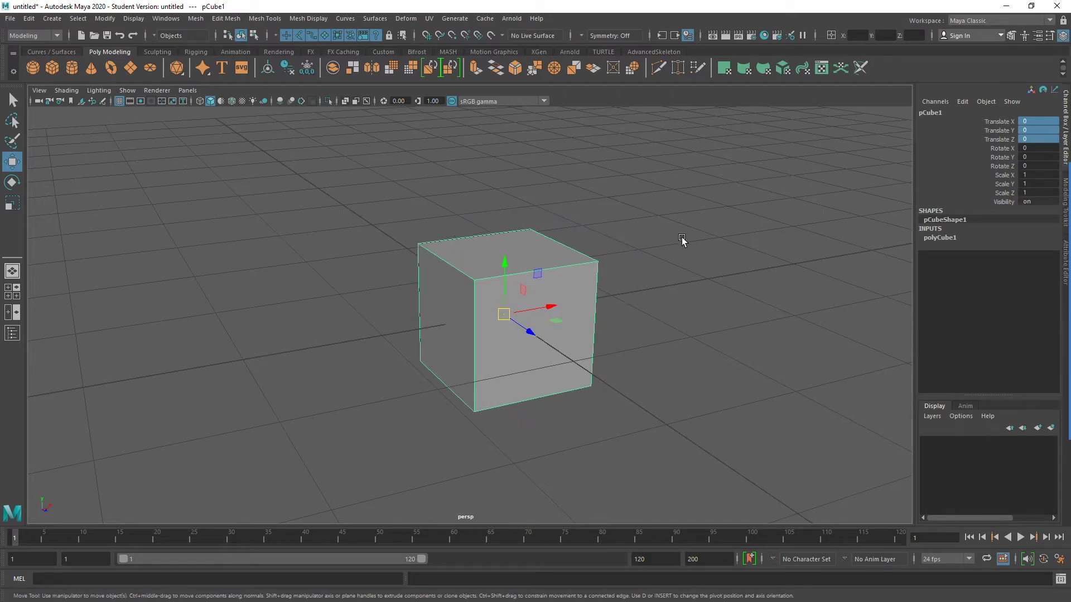
alt+middle_drag(658, 317, 546, 324)
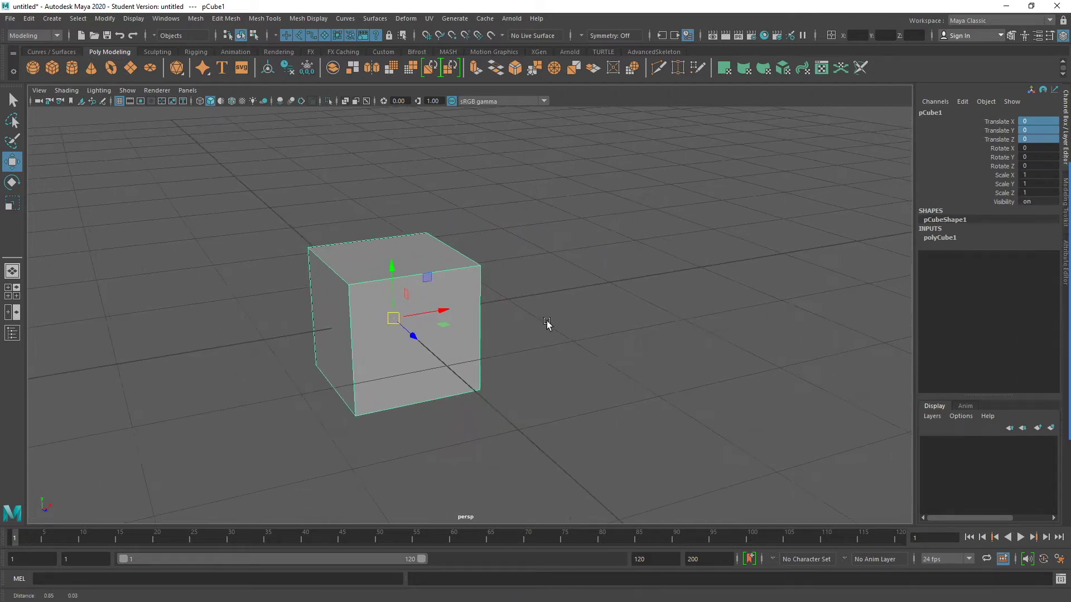
alt+drag(547, 323, 569, 325)
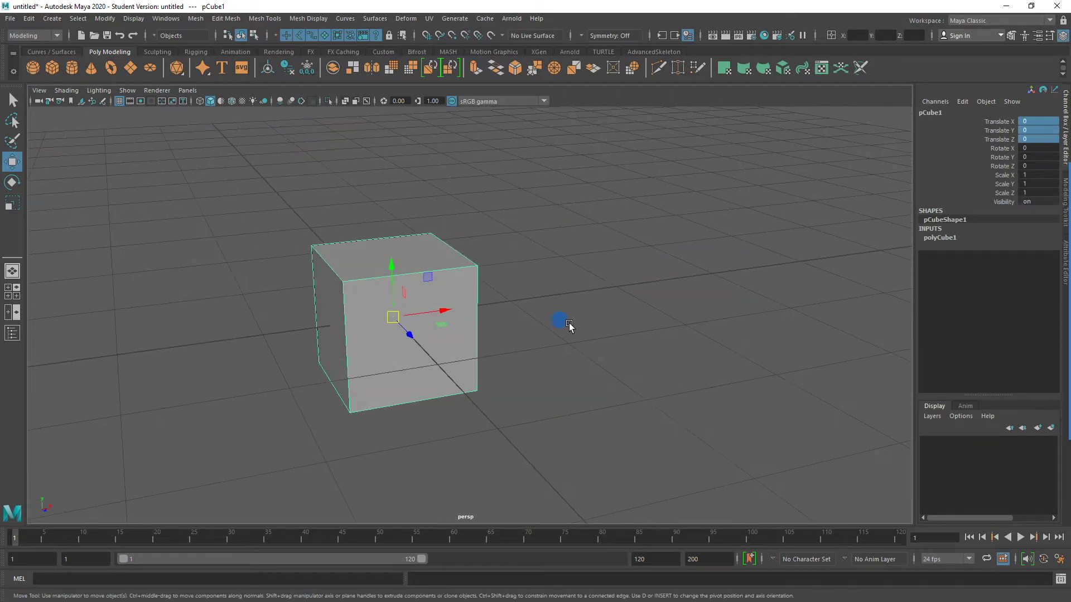
Set Translate X to 3 and zoom the view far out.
click(1037, 121)
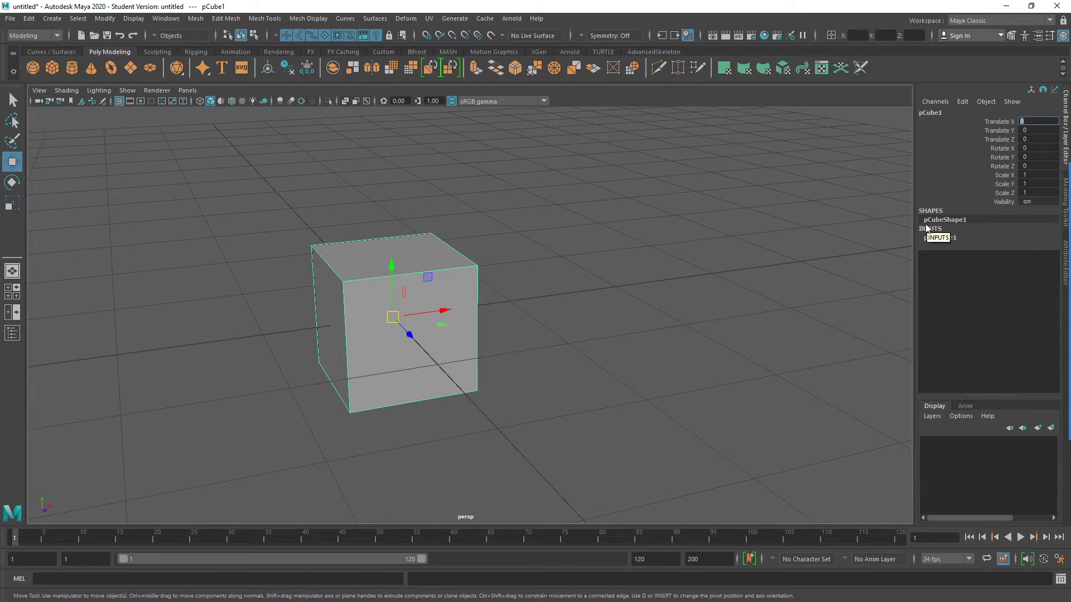
text(3)
key(Return)
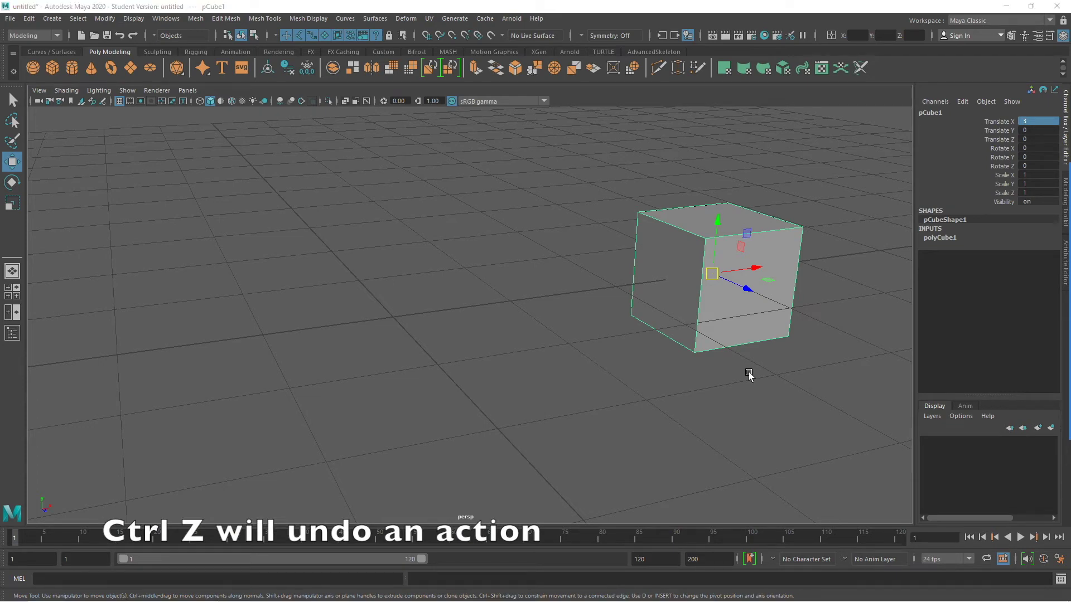
alt+right_drag(812, 338, 2, 315)
alt+drag(168, 329, 205, 299)
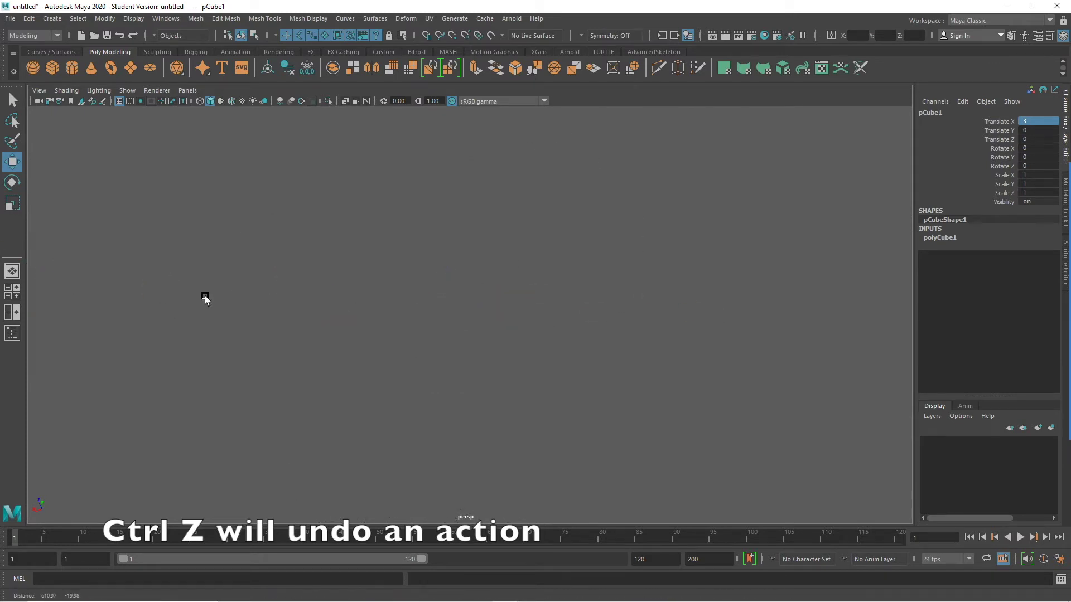
Orbit the view, then frame the selected cube with F.
alt+right_drag(206, 298, 353, 315)
alt+drag(353, 315, 794, 331)
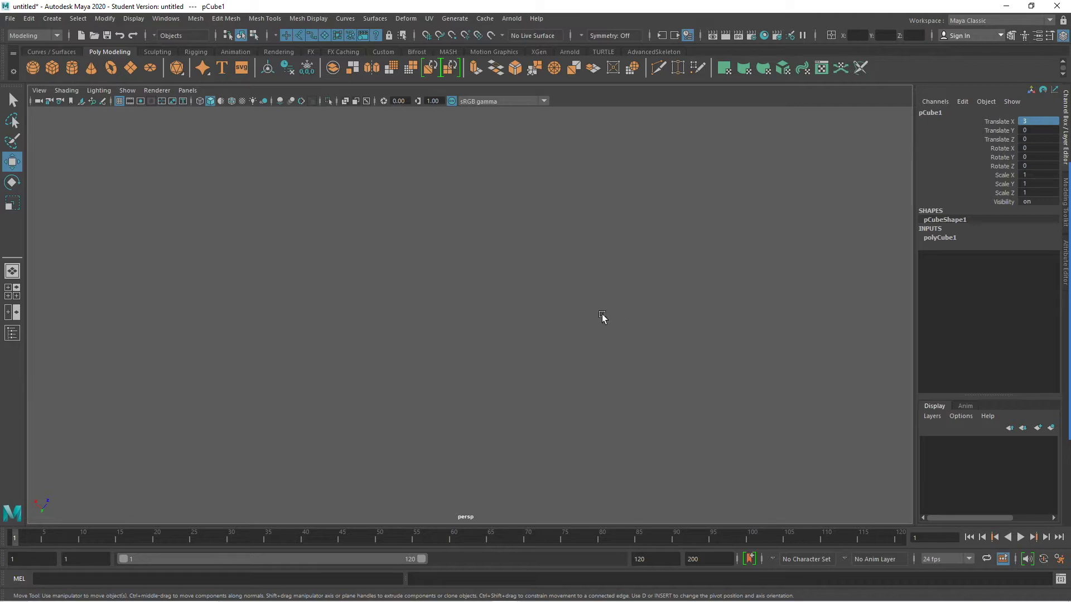
mouse_move(691, 327)
alt+right_down()
mouse_move(580, 318)
mouse_move(162, 337)
mouse_move(709, 330)
alt+right_up()
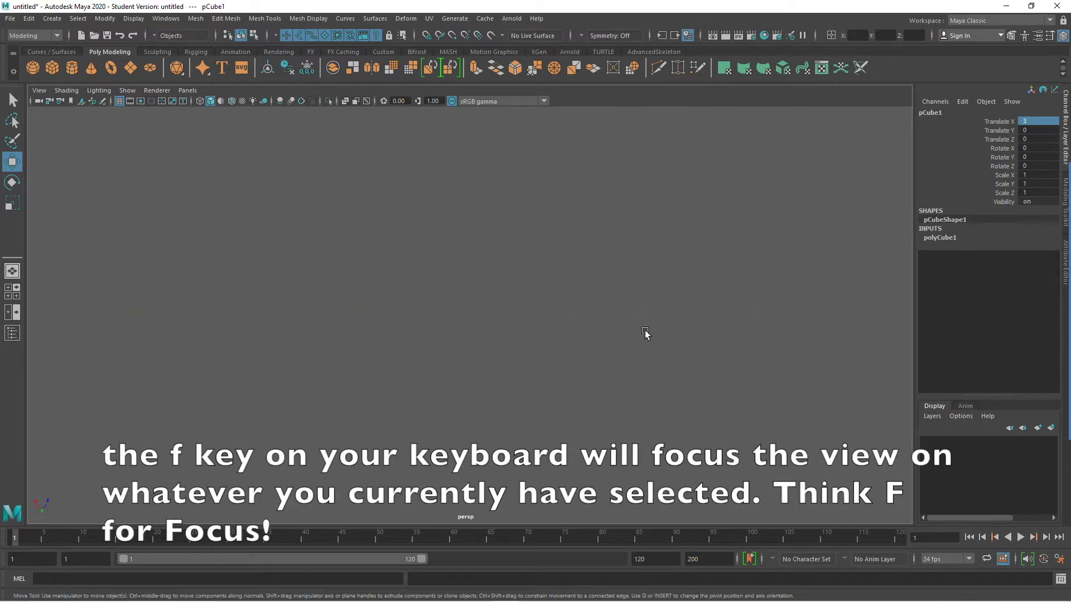
key(f)
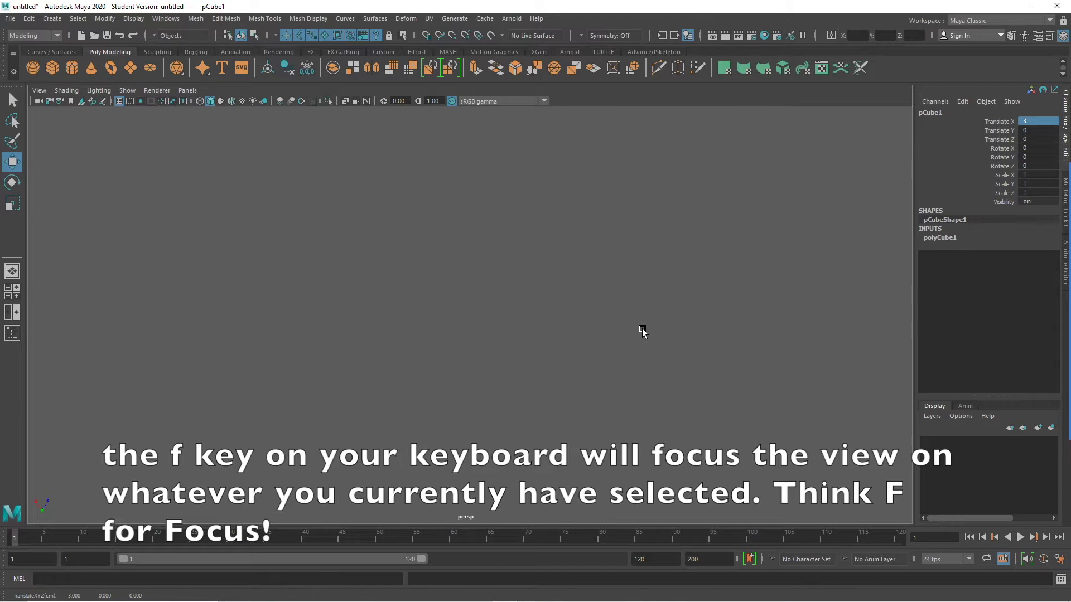
key(f)
Orbit to front and high three-quarter views, pan, and reframe the cube with F.
alt+drag(674, 415, 488, 340)
alt+drag(357, 321, 304, 338)
alt+middle_drag(358, 334, 406, 337)
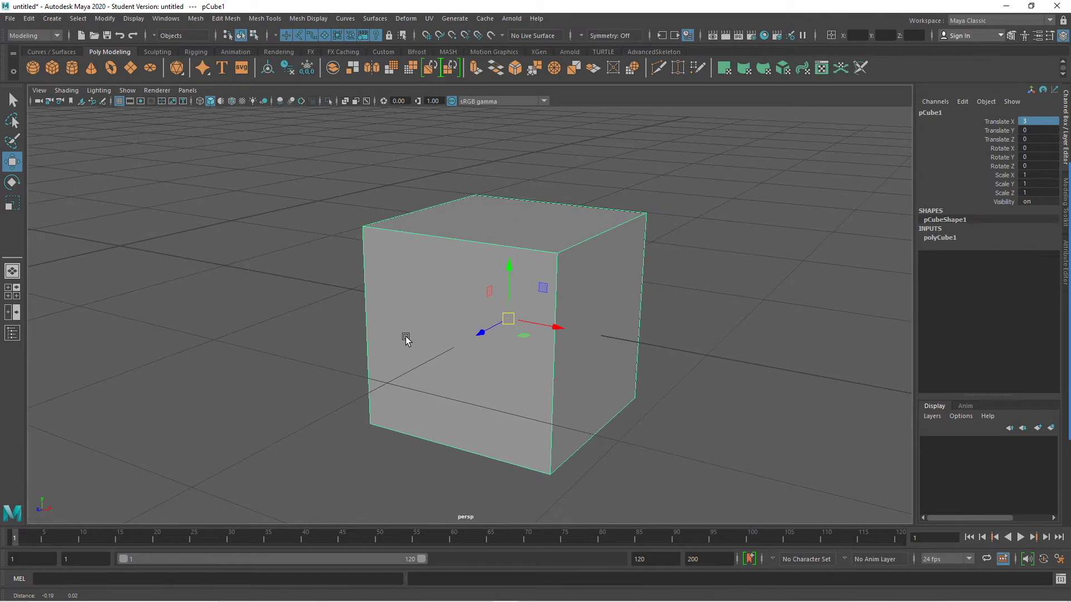
alt+right_drag(406, 336, 310, 358)
alt+middle_drag(311, 358, 564, 371)
alt+drag(387, 375, 399, 373)
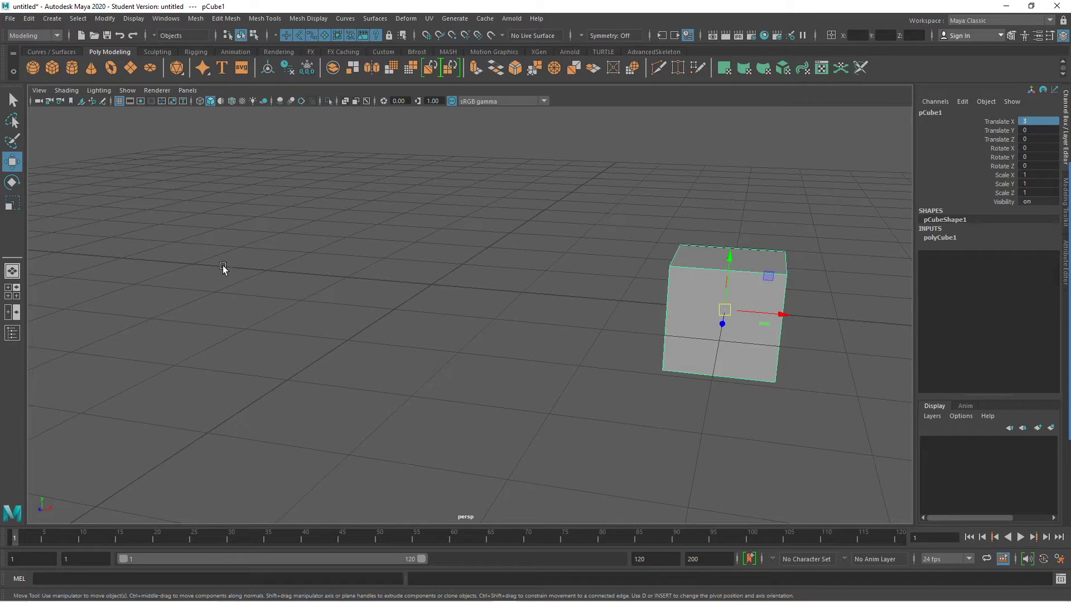
key(f)
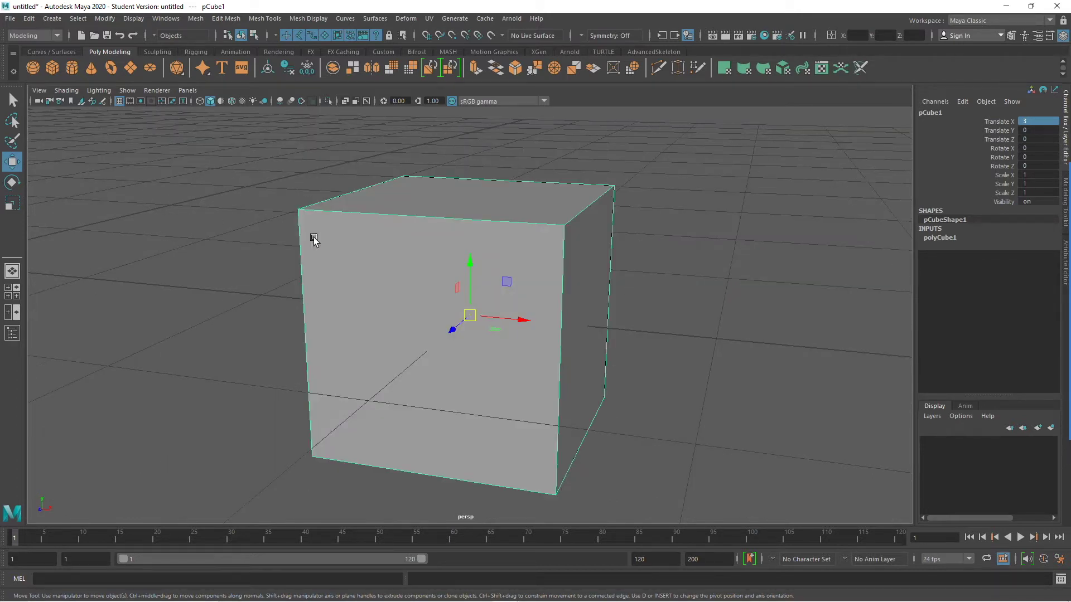
With the Rotate tool, rotate the cube around Z, X and Y, undoing each rotation.
click(10, 183)
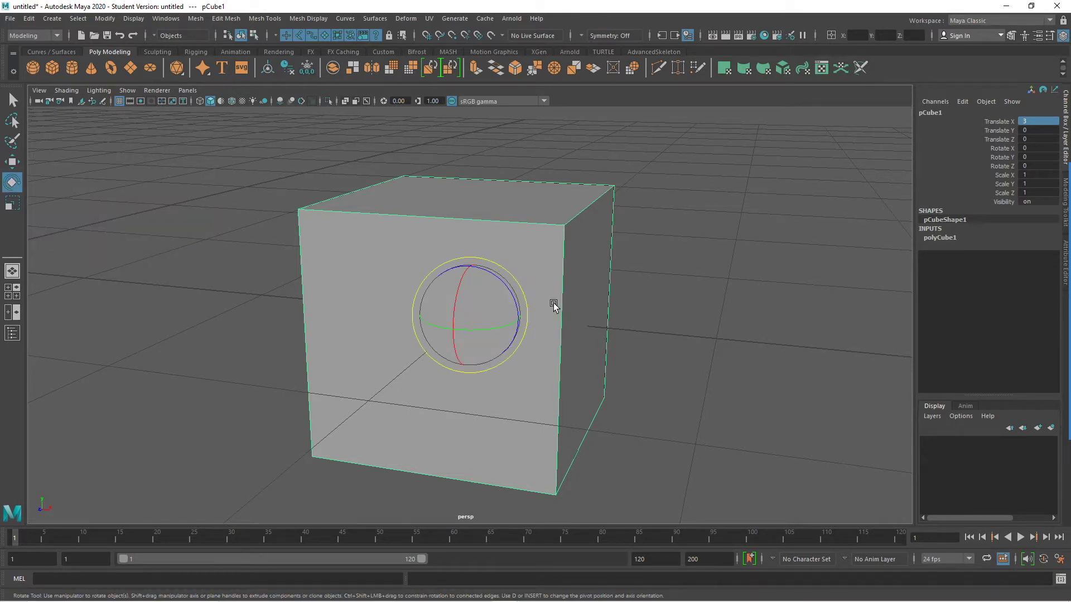
drag(504, 283, 506, 323)
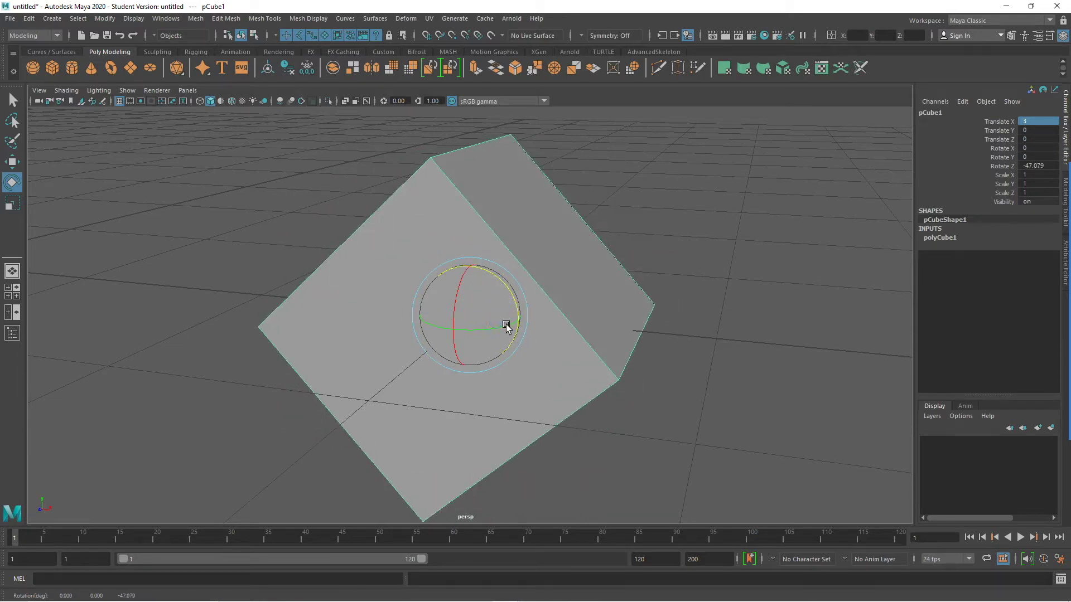
key(ctrl+z)
drag(461, 285, 505, 351)
key(ctrl+z)
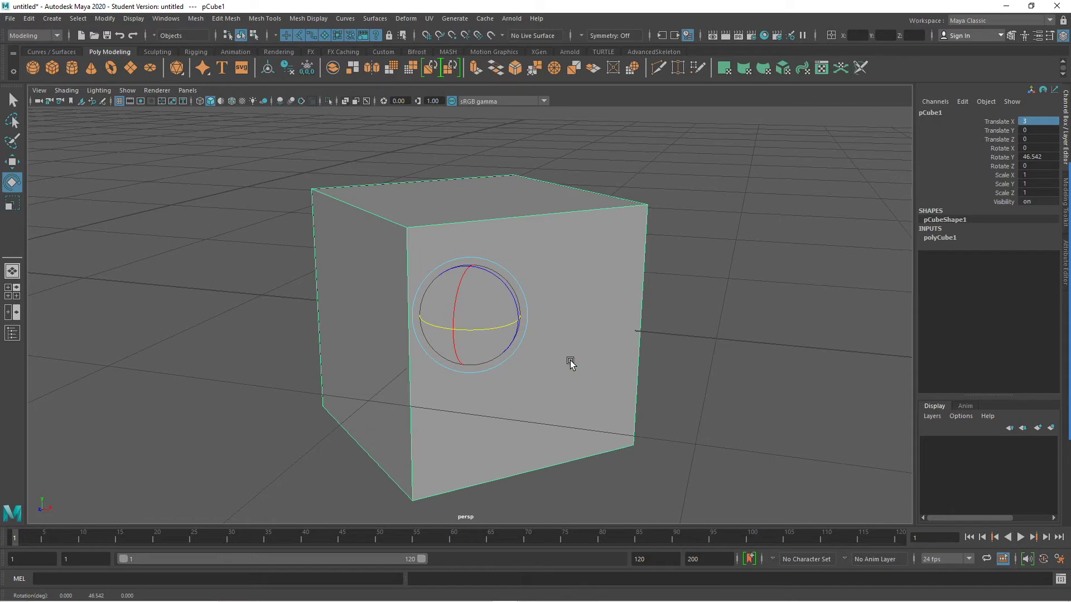
key(ctrl+z)
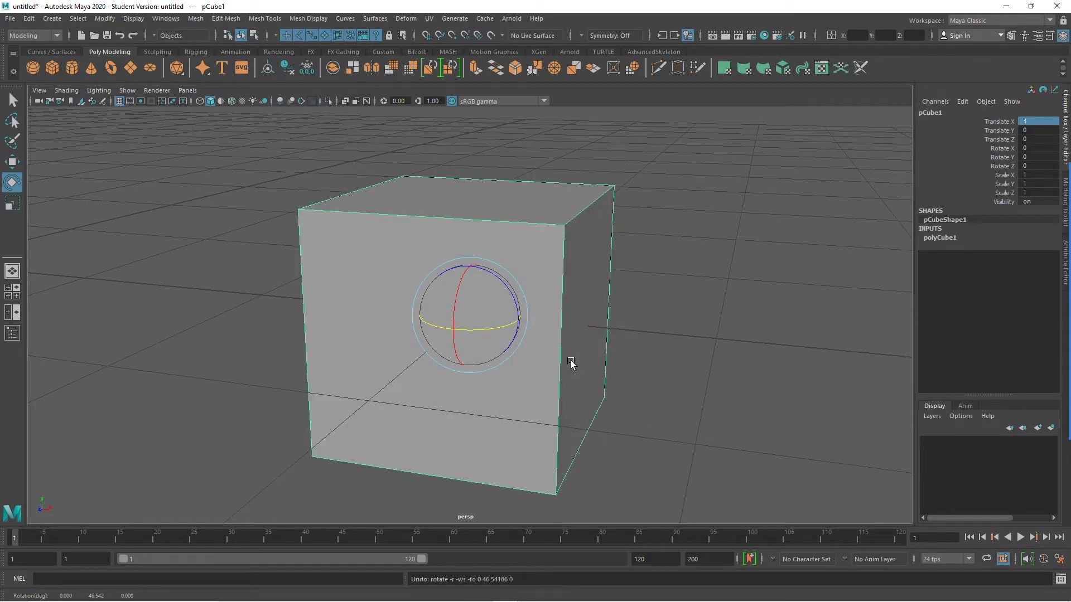
Set Rotate Y to 45 then back to 0, and undo a free rotation.
double_click(1038, 157)
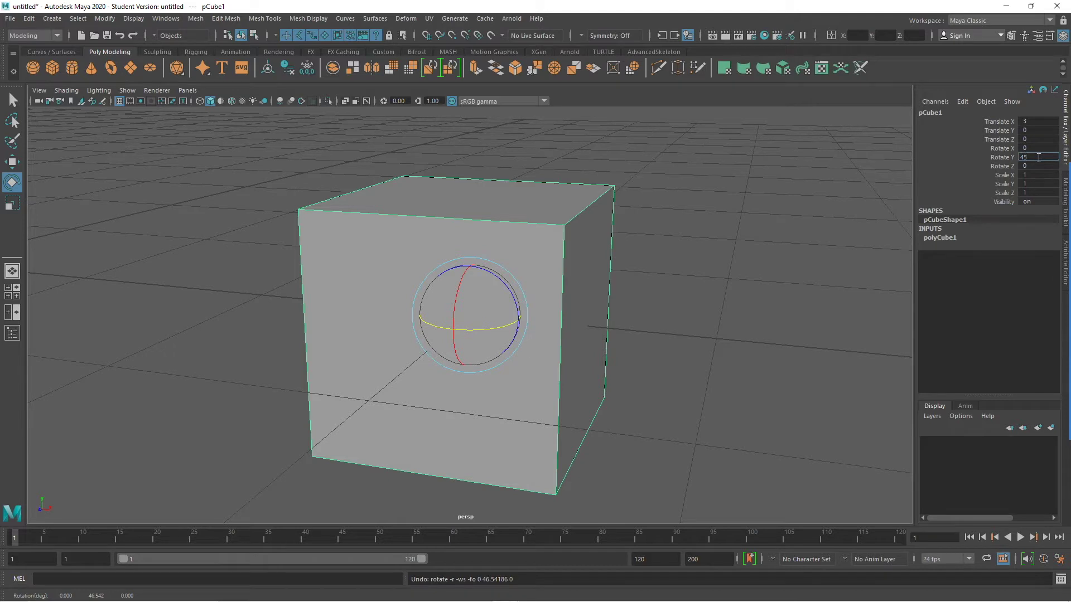
key(Return)
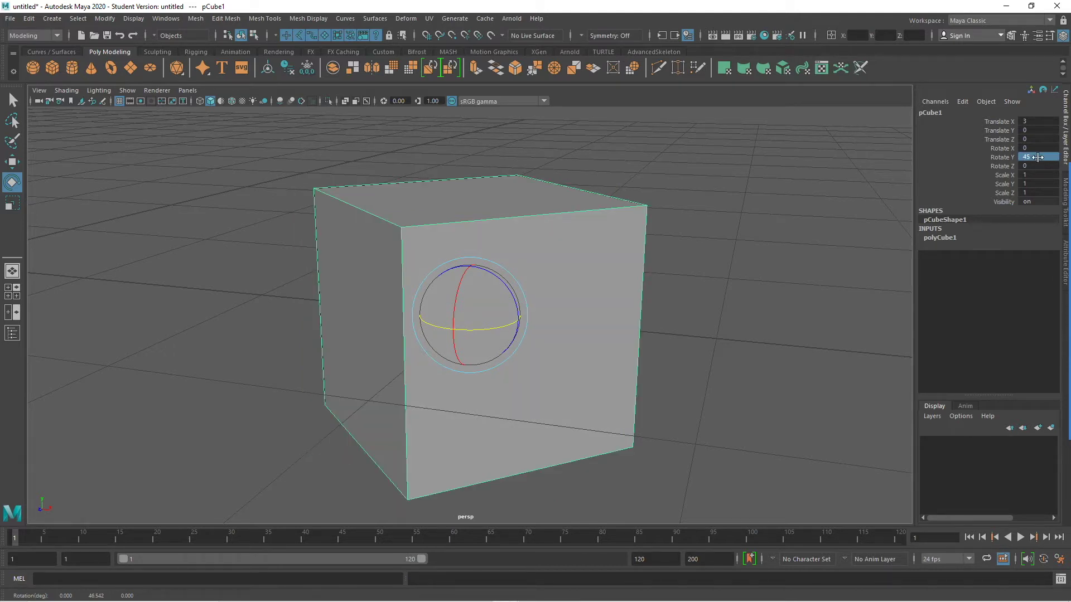
double_click(1037, 157)
text(0)
key(Return)
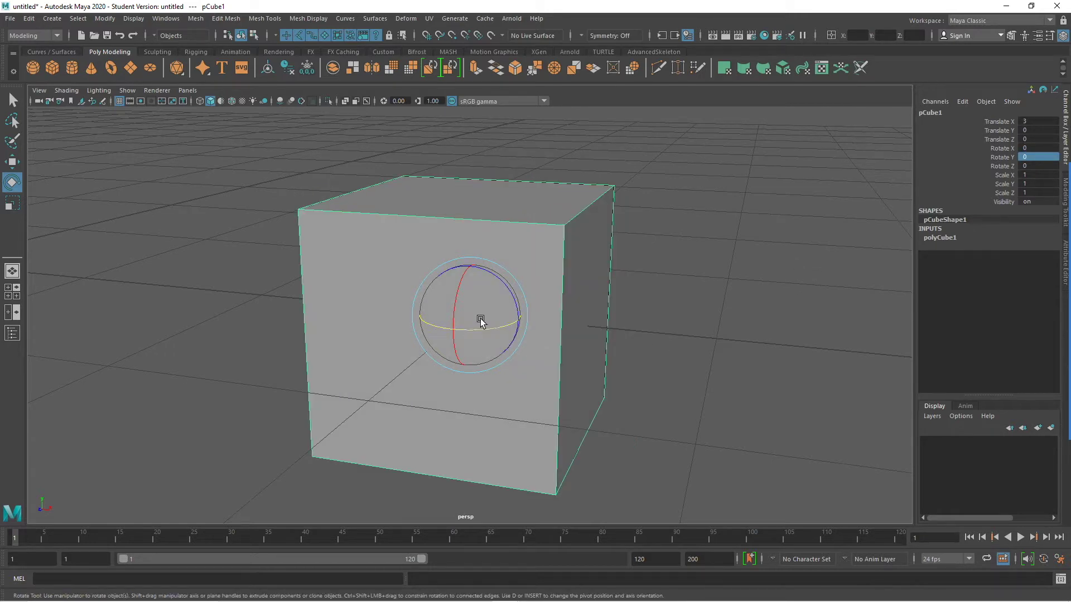
drag(485, 296, 474, 319)
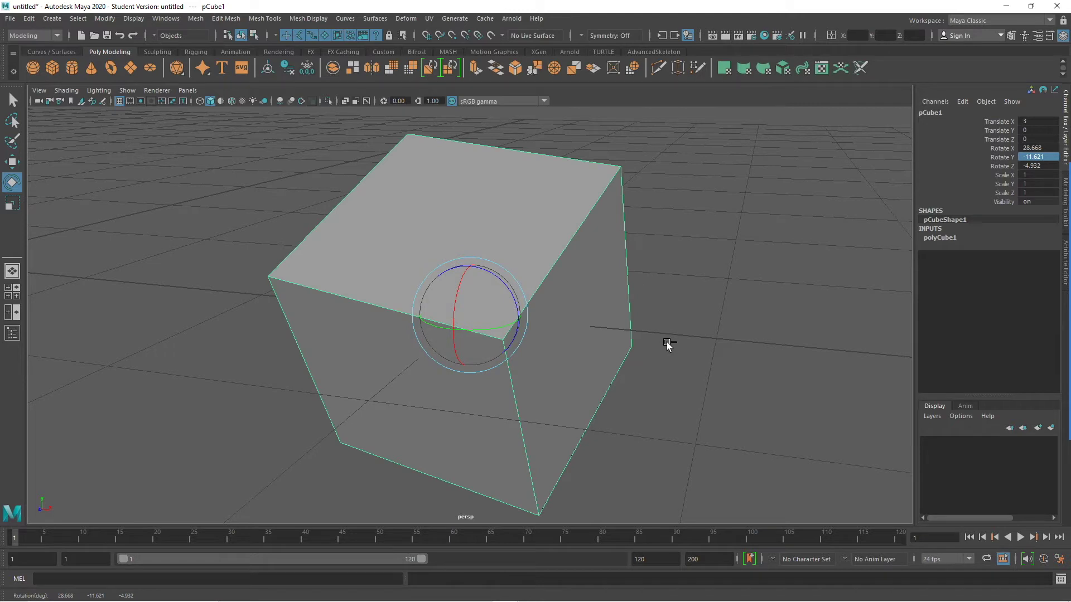
key(ctrl+z)
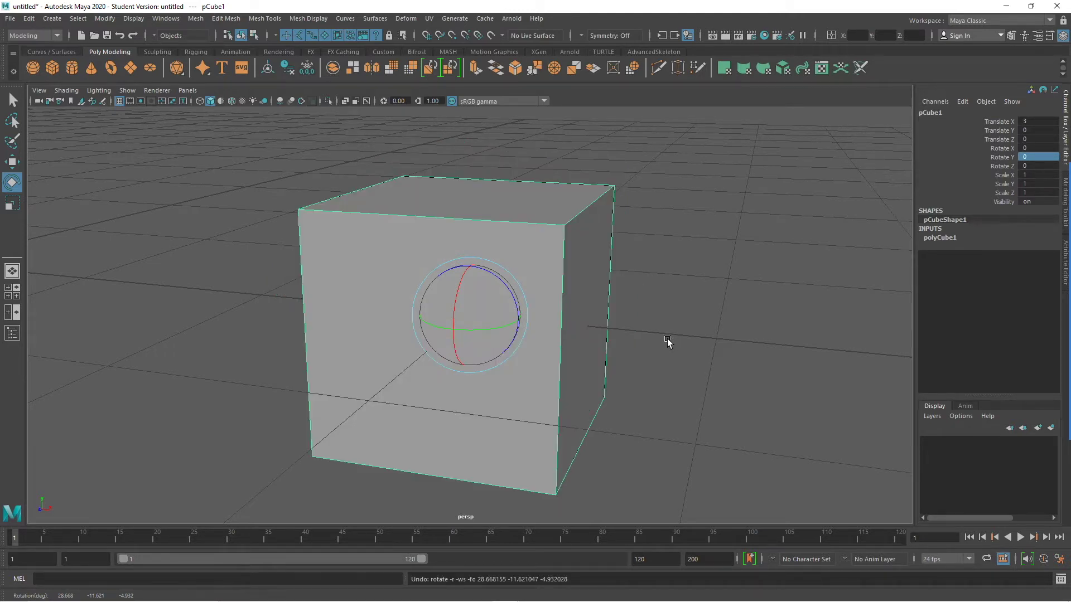
Scale the cube per axis: taller in Y, wider in X, then flattened into a thin Z slab.
click(11, 204)
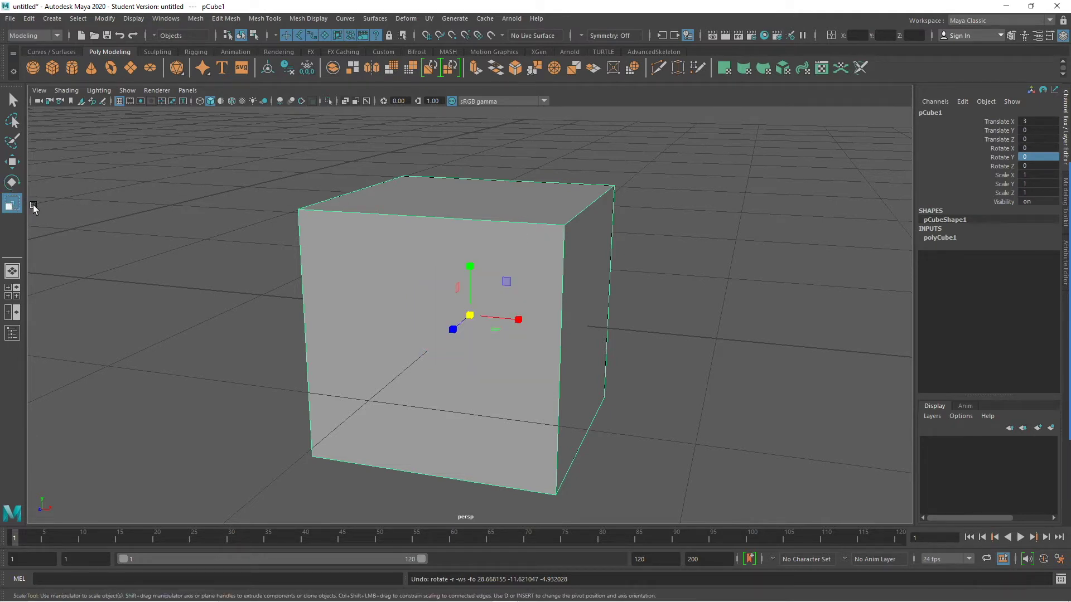
alt+drag(652, 372, 622, 375)
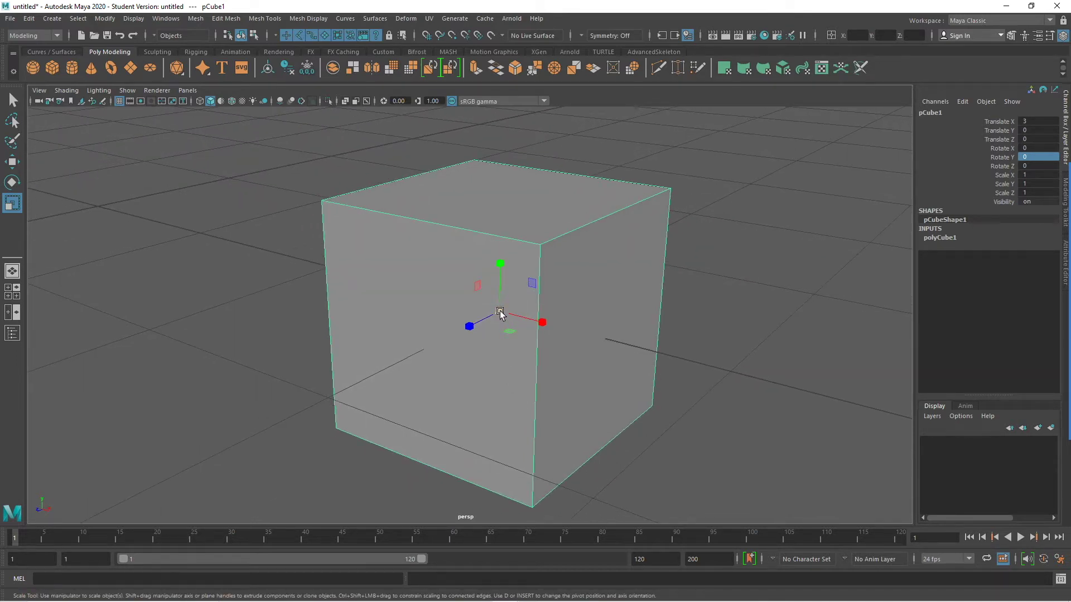
drag(500, 313, 416, 366)
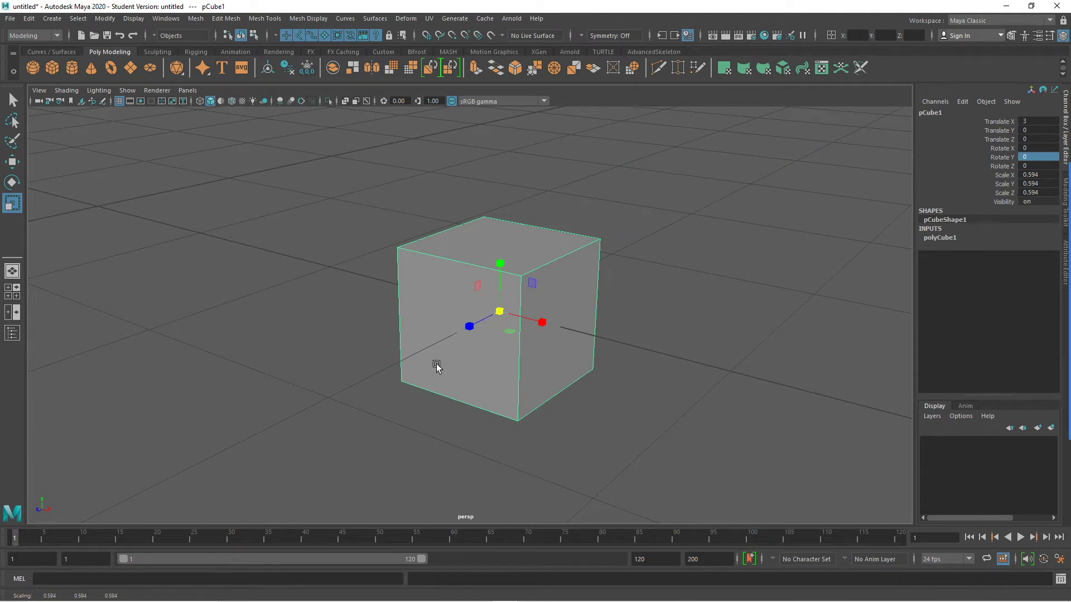
key(ctrl+z)
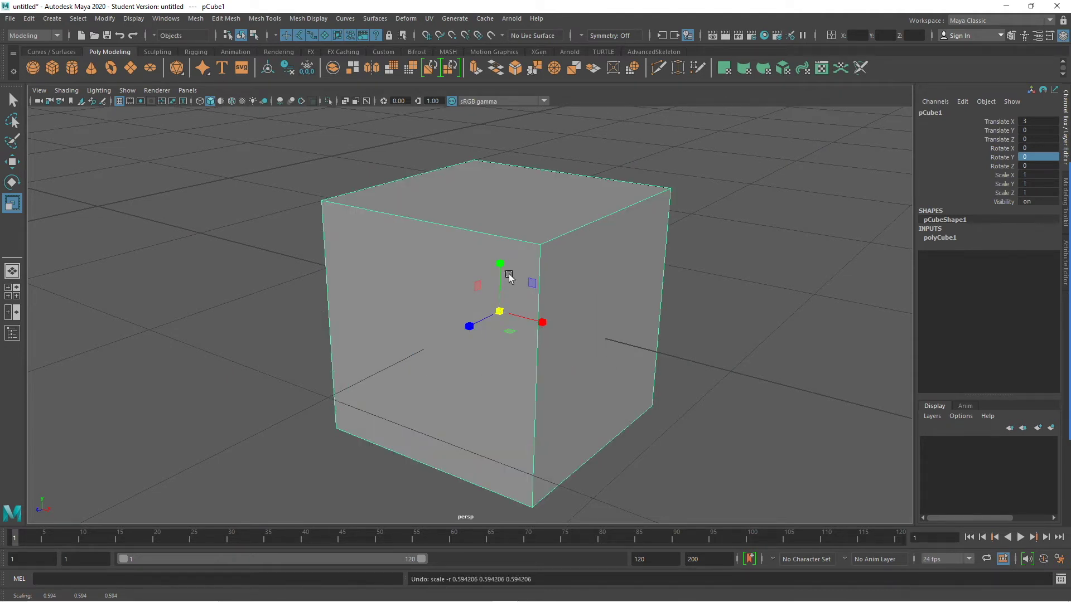
drag(499, 311, 347, 293)
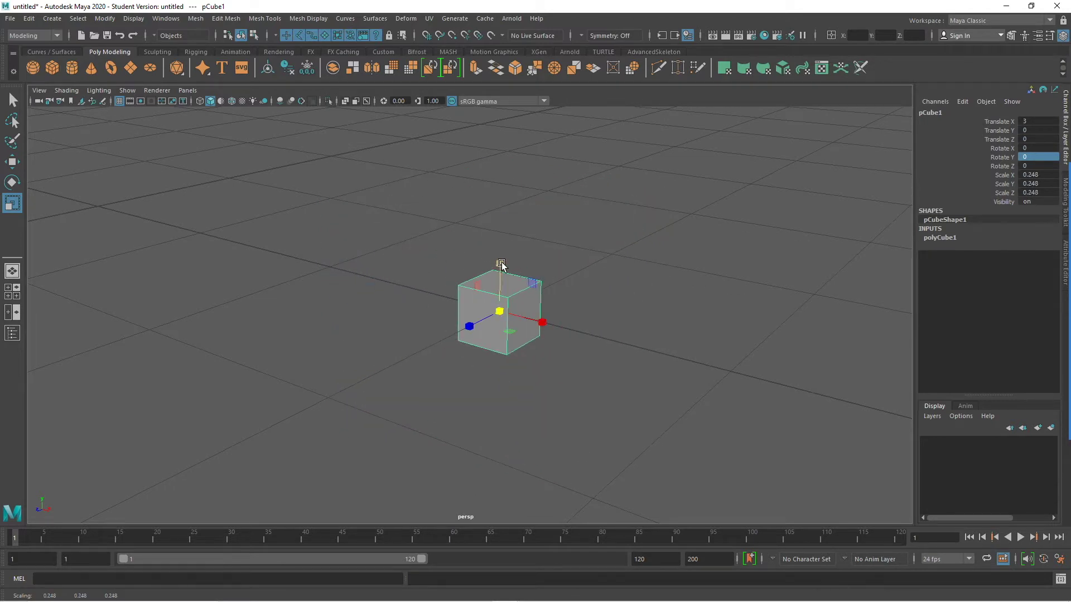
drag(501, 264, 478, 73)
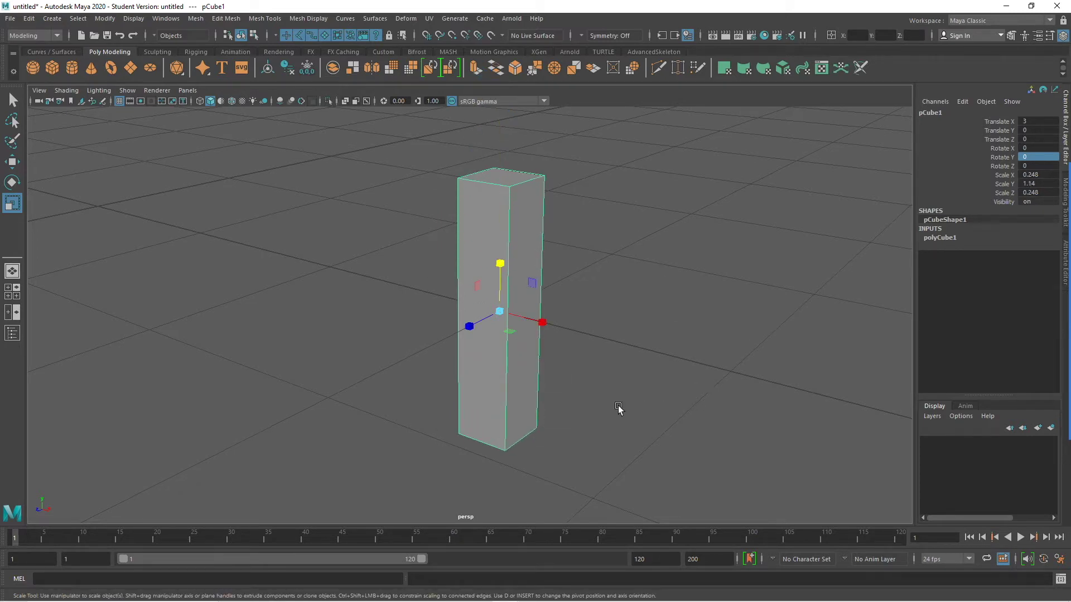
drag(539, 323, 823, 494)
drag(467, 328, 506, 319)
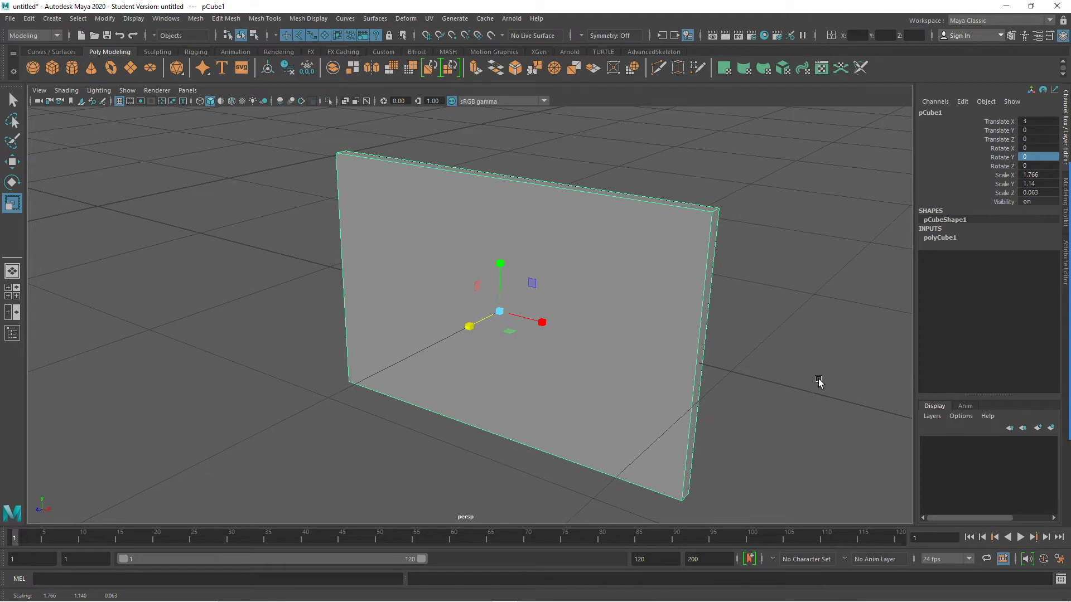
Reset the slab's Scale X, Y and Z to 1 in the Channel Box.
alt+drag(818, 382, 925, 371)
mouse_move(511, 260)
mouse_down()
mouse_move(504, 251)
mouse_move(521, 246)
mouse_move(507, 280)
mouse_up()
key(ctrl+z)
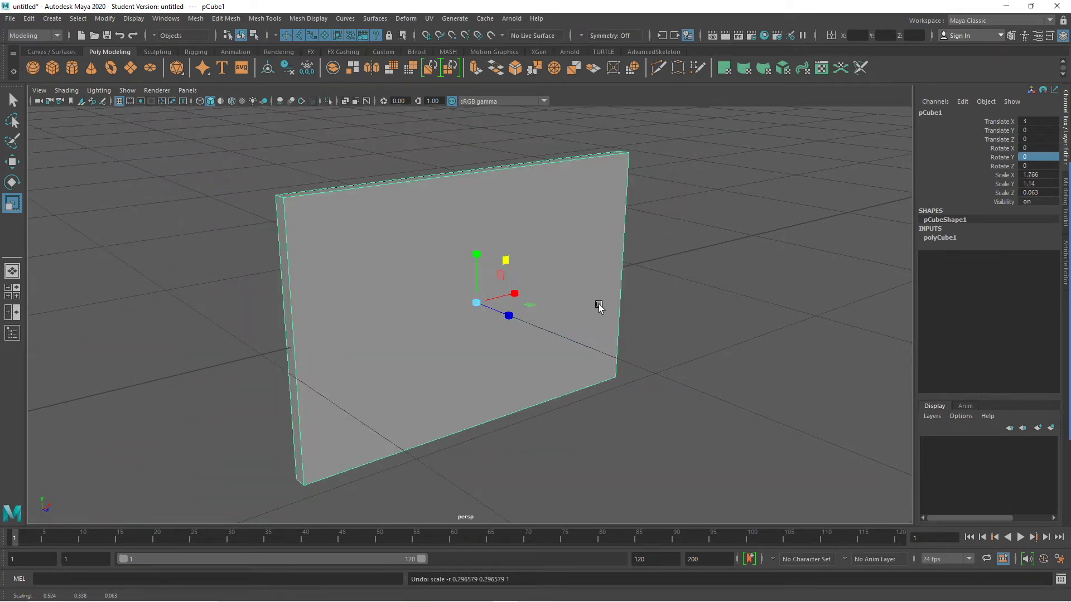
mouse_move(1039, 410)
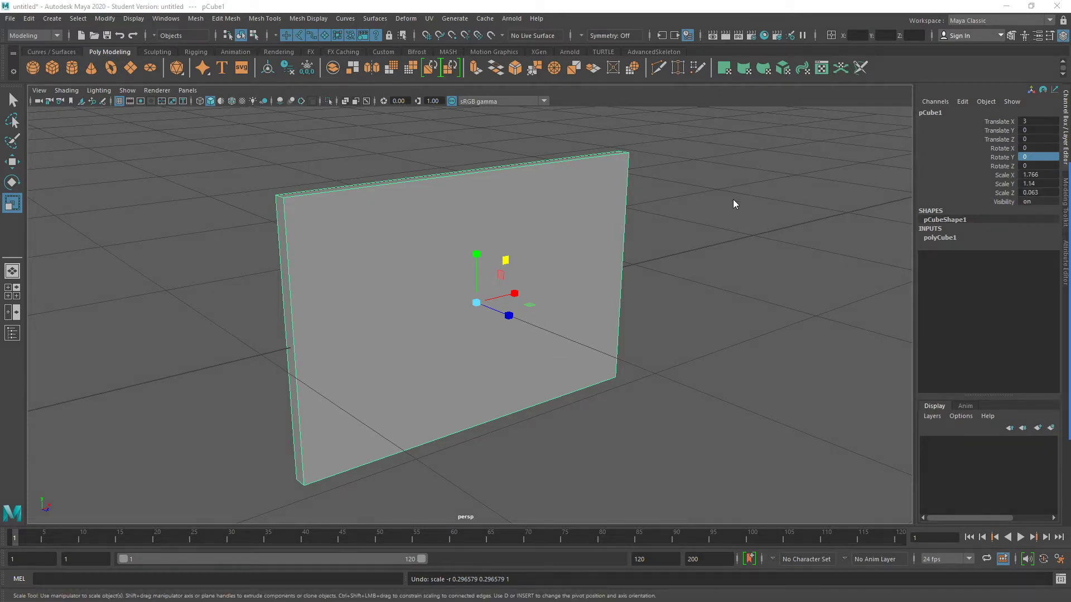
mouse_move(711, 221)
mouse_down()
mouse_move(959, 179)
mouse_move(993, 178)
mouse_move(992, 194)
mouse_move(1038, 184)
mouse_move(1038, 193)
mouse_up()
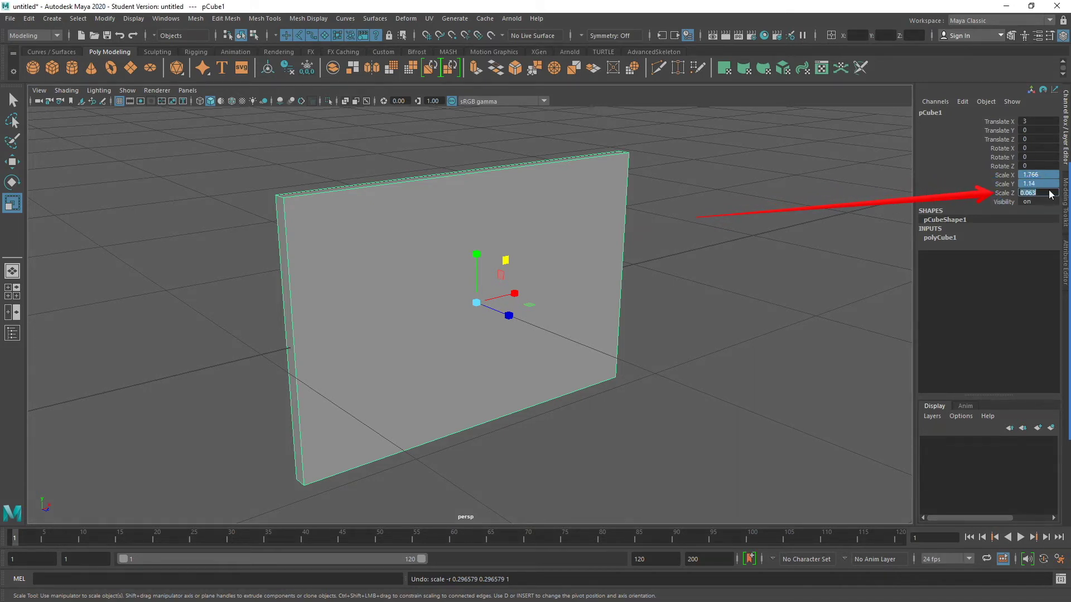
mouse_move(1050, 194)
text(1)
key(Return)
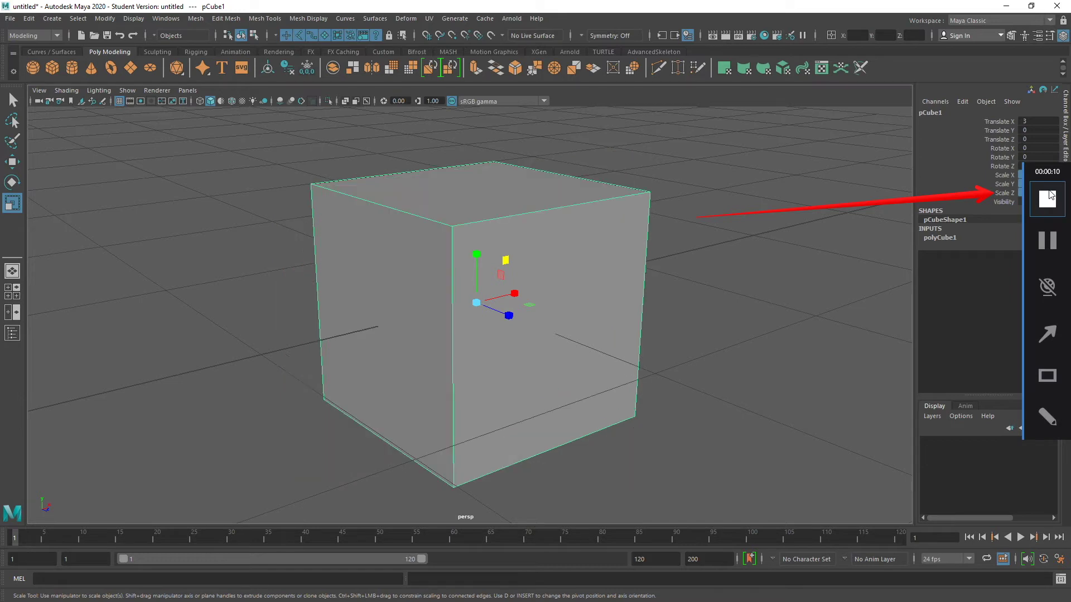
click(1049, 196)
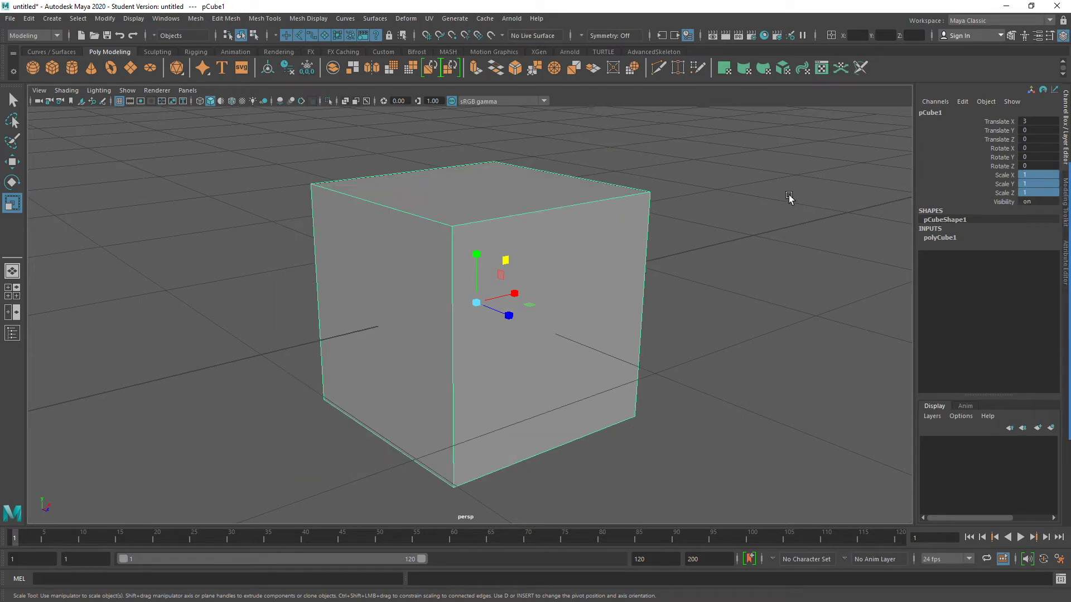
alt+right_drag(741, 275, 444, 270)
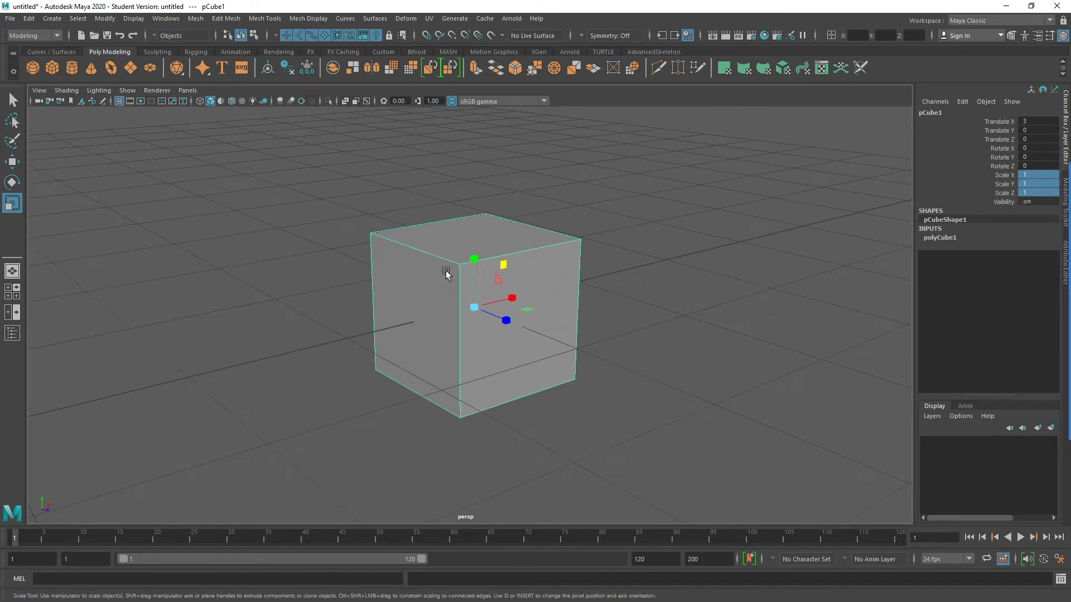
Add a Poly Sphere from the shelf, placing pSphere1 at the grid origin beside the cube.
alt+middle_drag(445, 270, 715, 222)
alt+drag(714, 222, 463, 290)
alt+right_drag(337, 308, 434, 307)
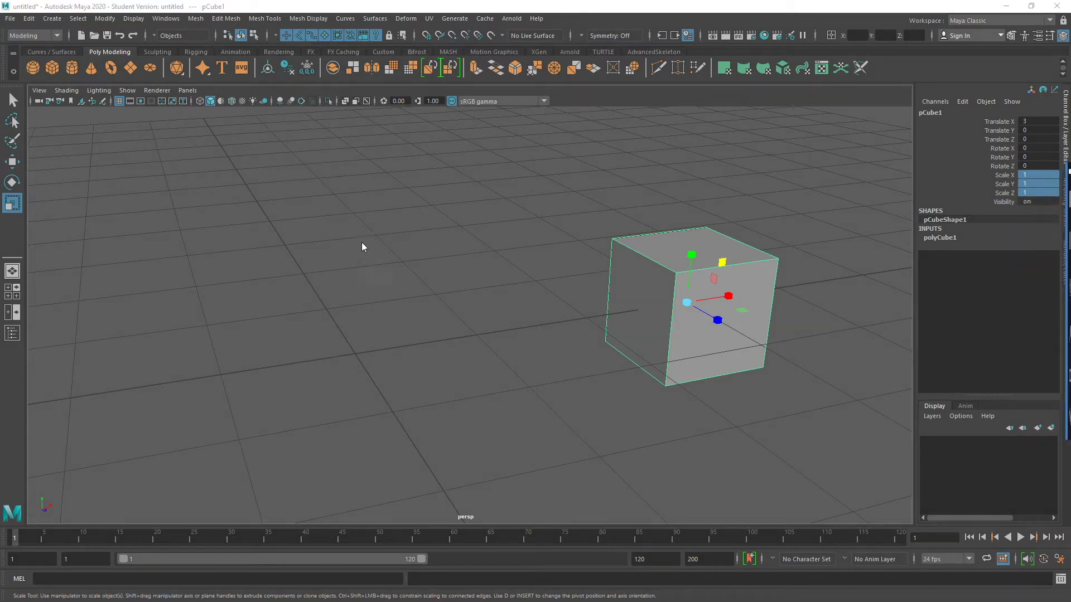
click(37, 72)
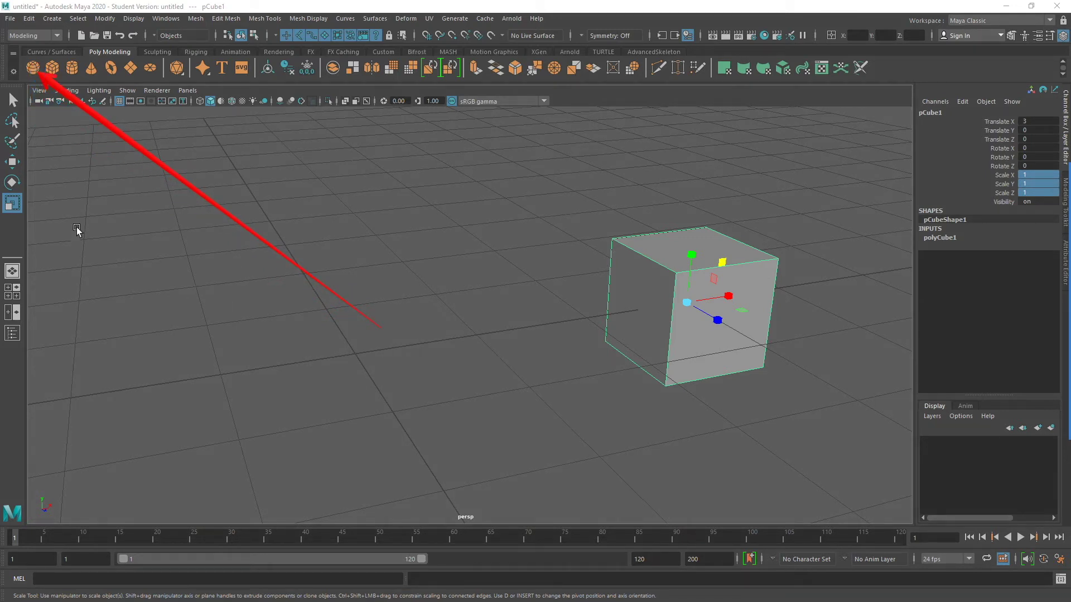
click(33, 69)
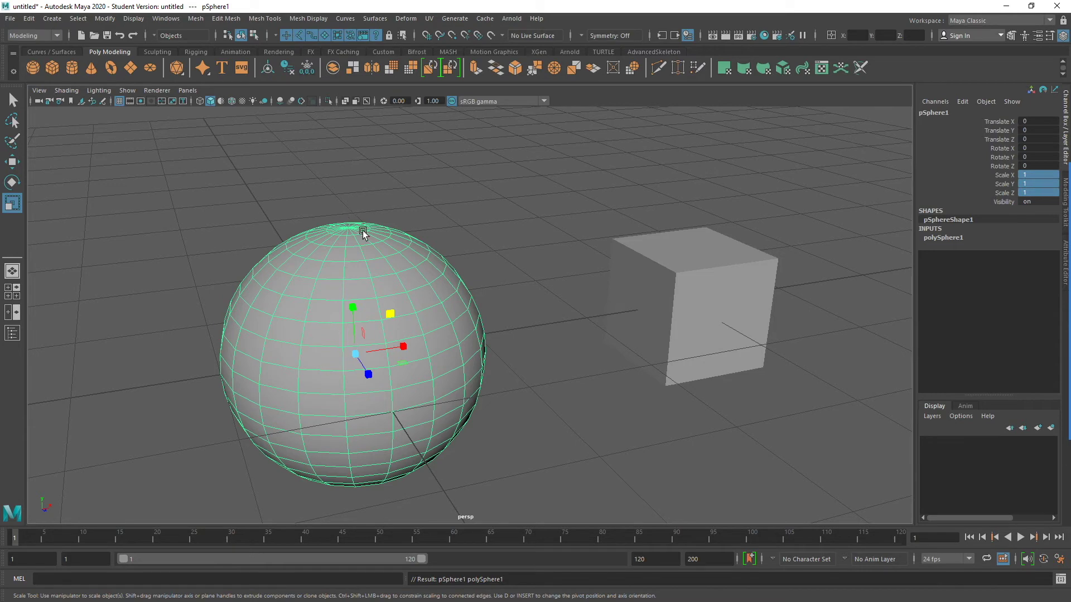
alt+drag(363, 231, 396, 276)
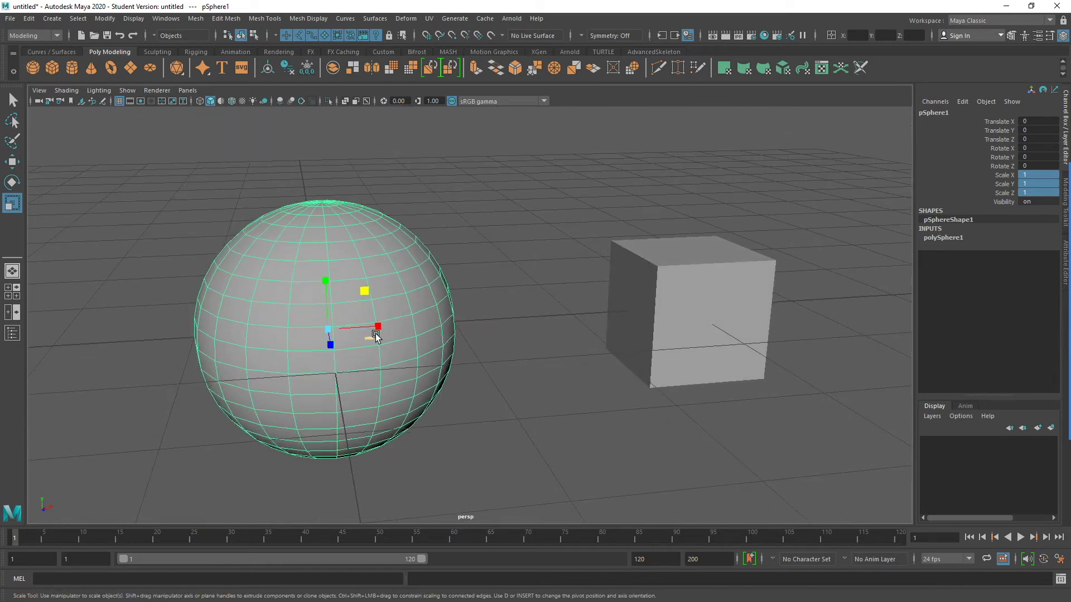
Shrink the sphere uniformly to 0.148 and move it onto the cube's top.
alt+drag(375, 335, 162, 328)
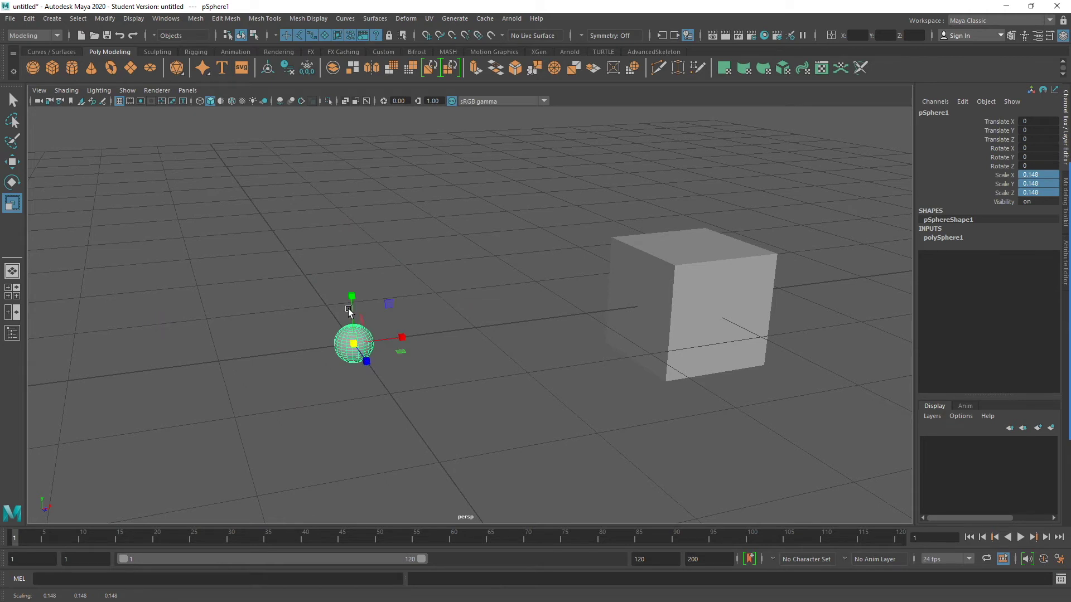
alt+drag(563, 288, 549, 294)
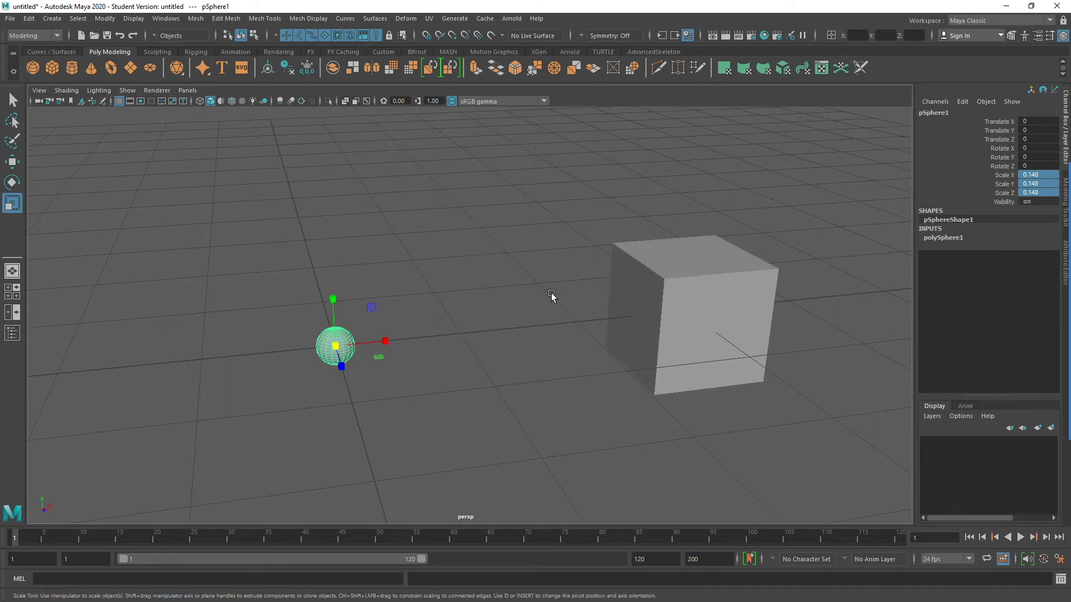
key(w)
drag(335, 346, 695, 244)
Refine the sphere's placement on the cube top to Translate X 2.989, Y 0.614.
alt+drag(556, 363, 611, 433)
alt+right_drag(612, 433, 776, 343)
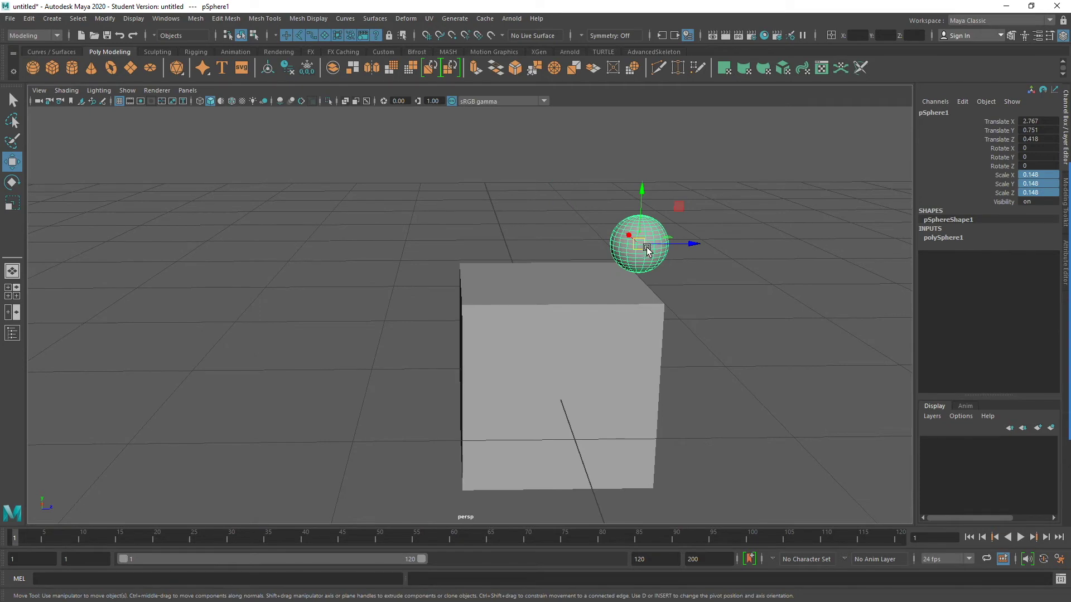
middle_drag(767, 304, 684, 301)
alt+drag(683, 302, 493, 250)
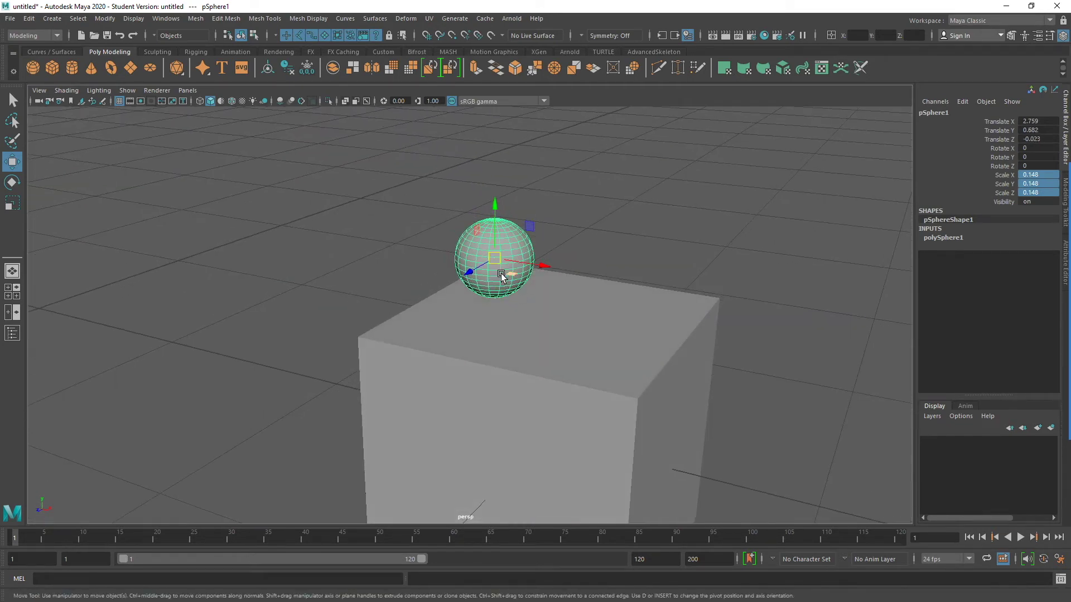
middle_drag(494, 249, 557, 281)
alt+drag(788, 315, 568, 279)
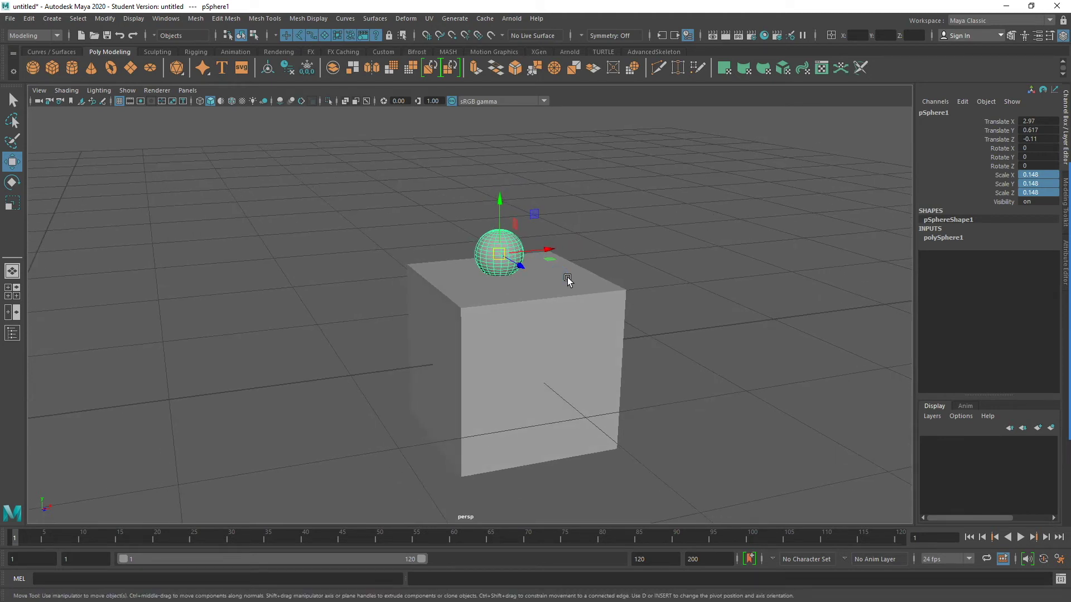
alt+drag(550, 274, 575, 279)
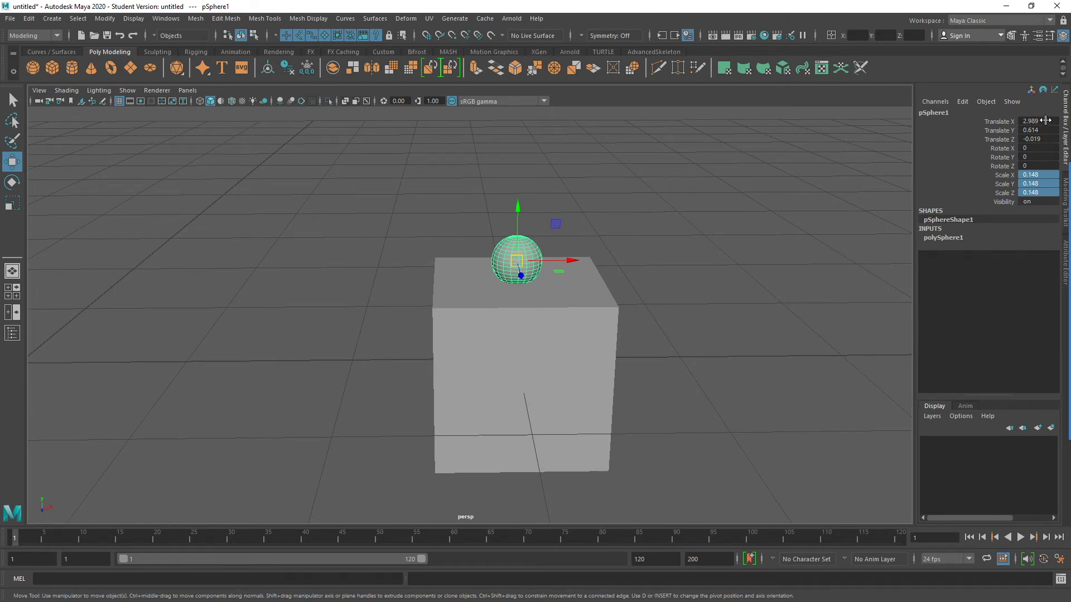
Set the sphere's Translate X, Y and Z to 0 in the Channel Box.
drag(1044, 120, 1046, 140)
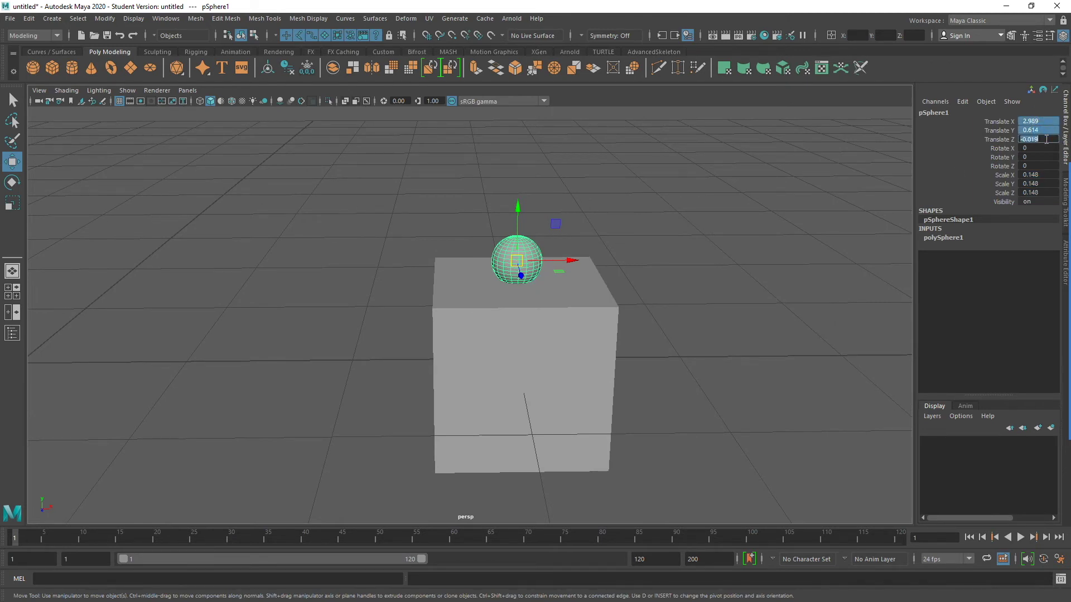
text(0)
key(Return)
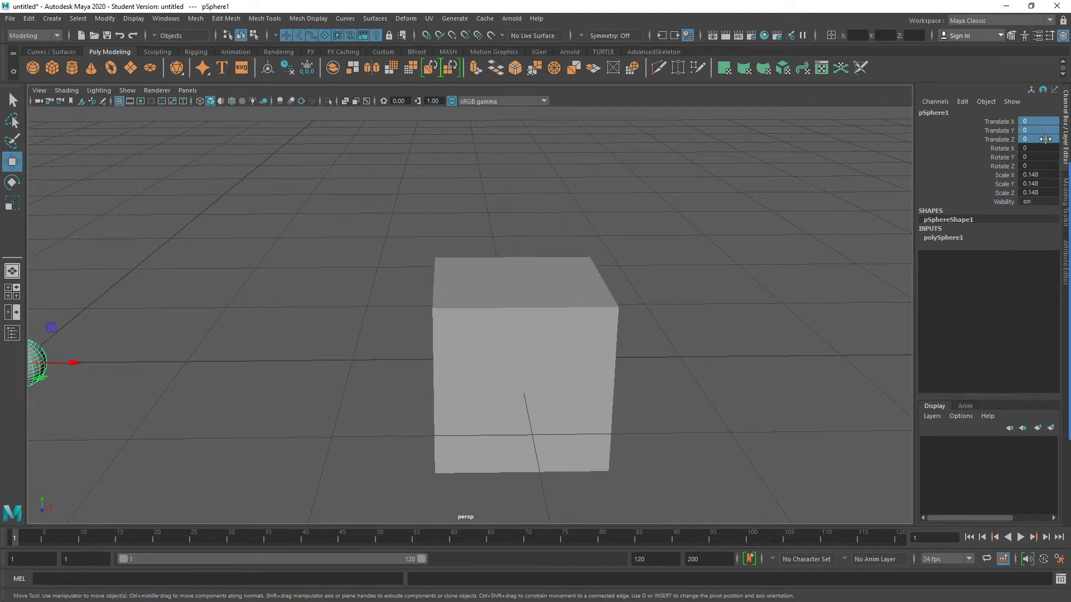
alt+drag(385, 316, 406, 322)
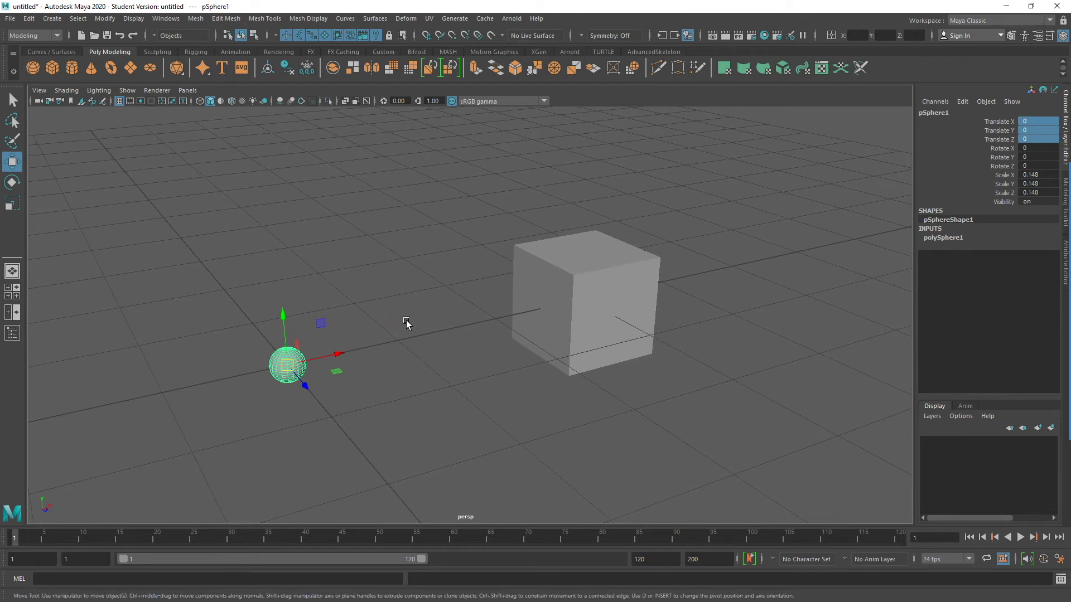
mouse_move(1058, 273)
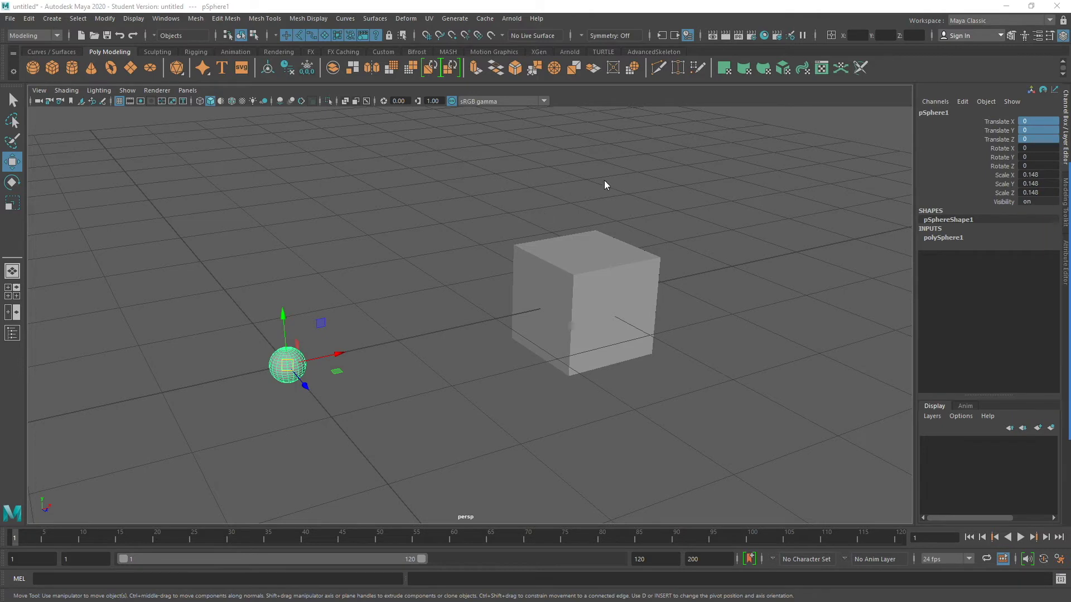
Switch the workspace to the Four View layout with top, front, side and persp panes.
mouse_move(634, 179)
mouse_down()
mouse_move(100, 241)
mouse_move(24, 267)
mouse_move(23, 339)
mouse_move(21, 274)
mouse_move(24, 293)
mouse_up()
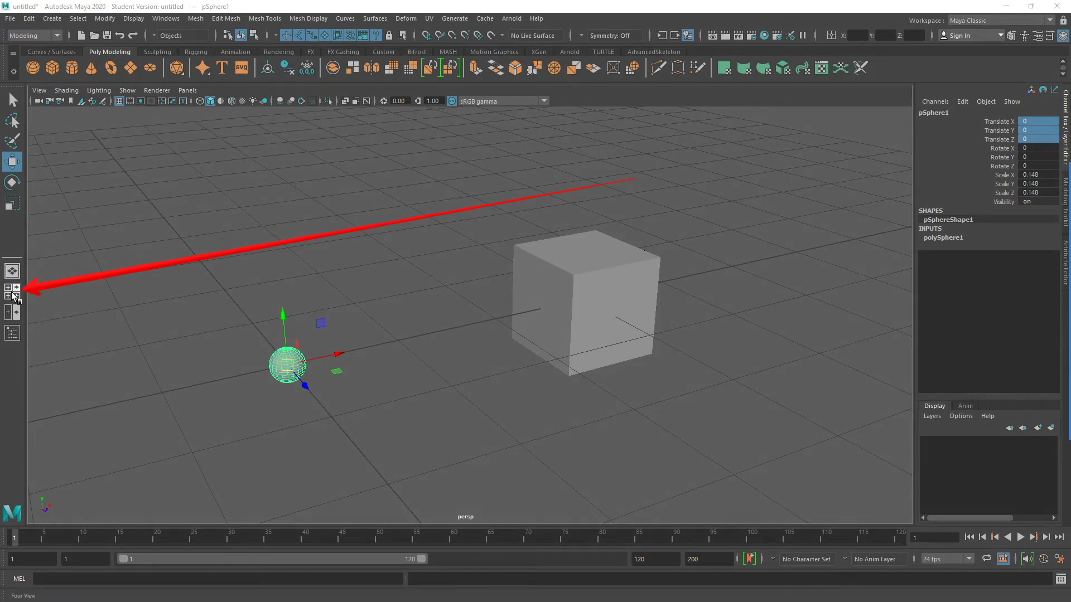
click(11, 292)
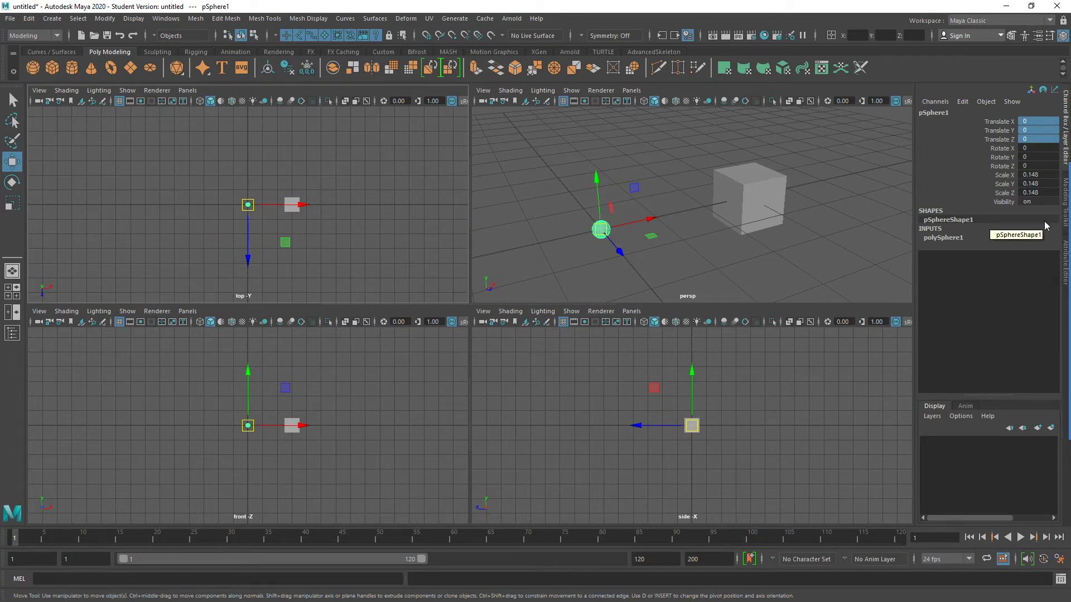
click(1047, 335)
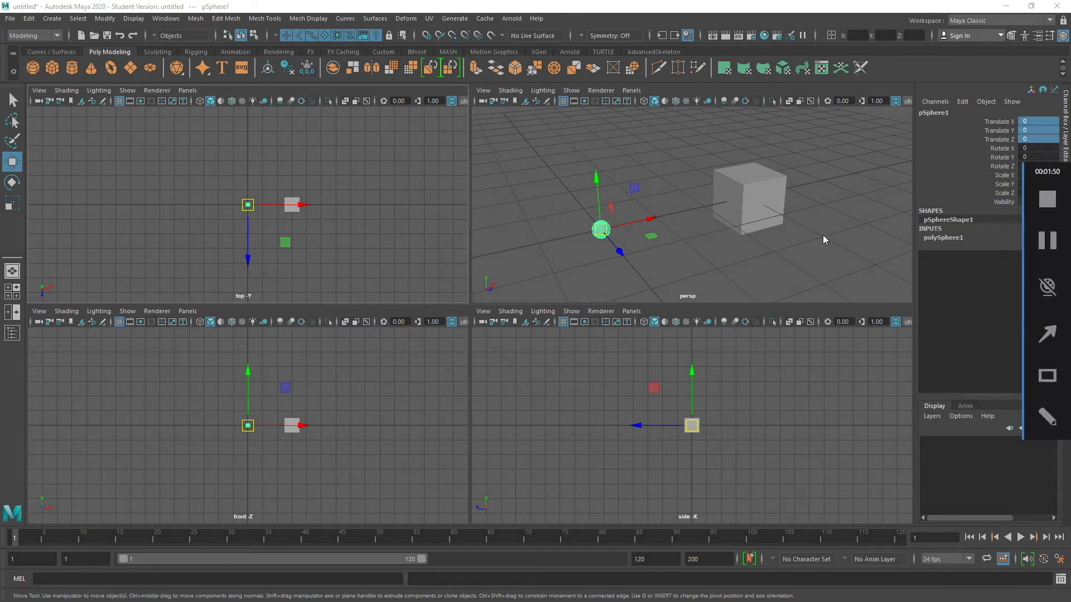
Reframe the perspective and top views around the sphere and cube.
mouse_move(835, 165)
mouse_down()
mouse_move(794, 230)
mouse_move(696, 290)
mouse_move(379, 227)
mouse_move(257, 297)
mouse_move(311, 314)
mouse_move(313, 363)
mouse_move(252, 510)
mouse_move(557, 423)
mouse_move(703, 475)
mouse_move(694, 514)
mouse_up()
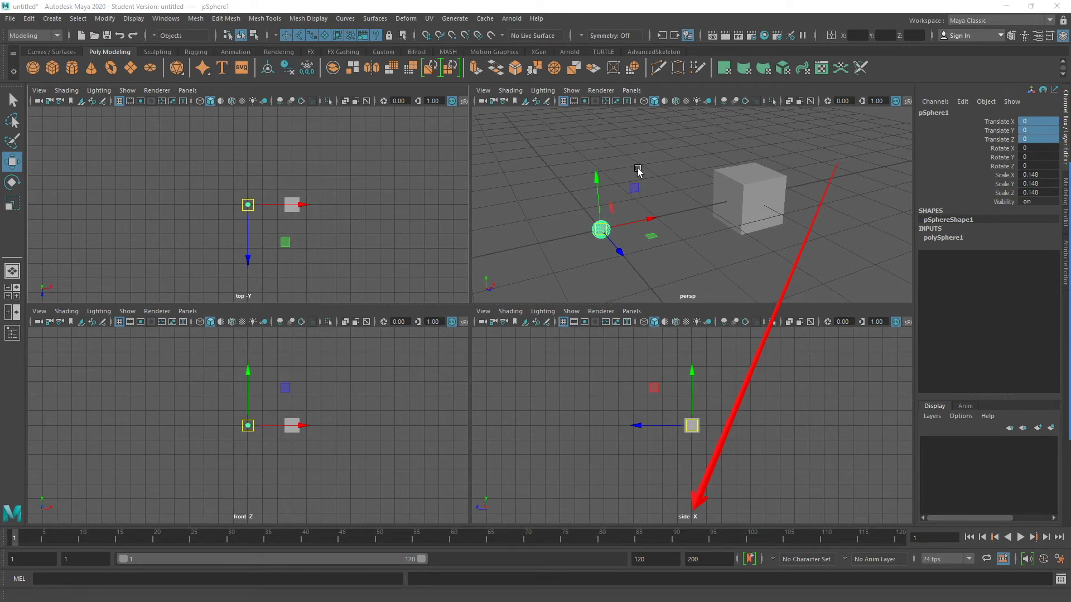
mouse_move(591, 224)
alt+right_down()
mouse_move(583, 227)
mouse_move(753, 215)
mouse_move(537, 210)
alt+right_up()
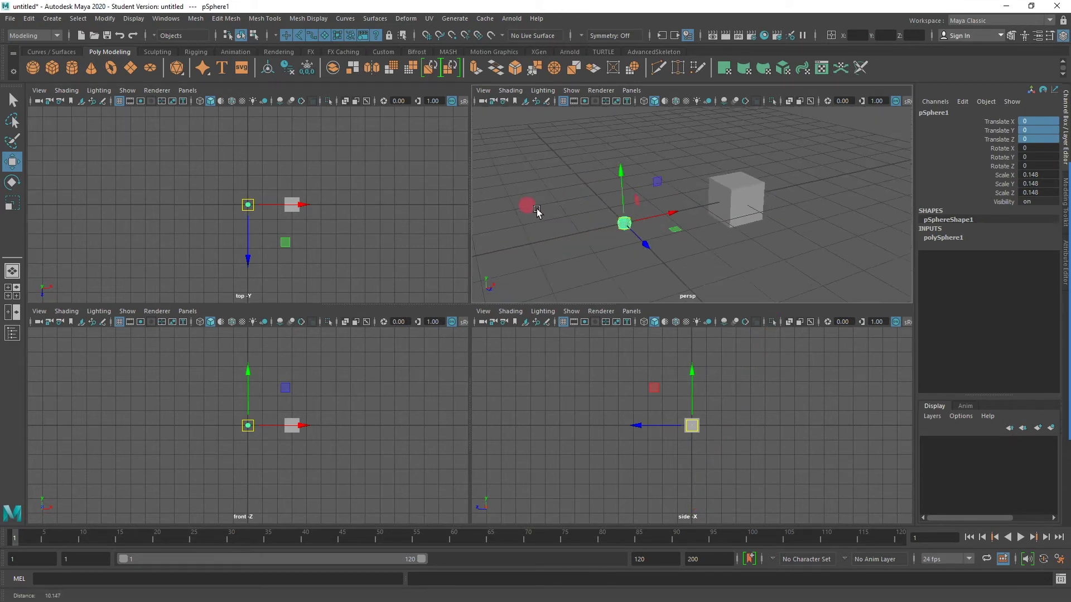
mouse_move(537, 210)
alt+mouse_down()
mouse_move(758, 201)
mouse_move(657, 203)
alt+mouse_up()
alt+right_drag(370, 202, 222, 196)
alt+middle_drag(222, 196, 342, 196)
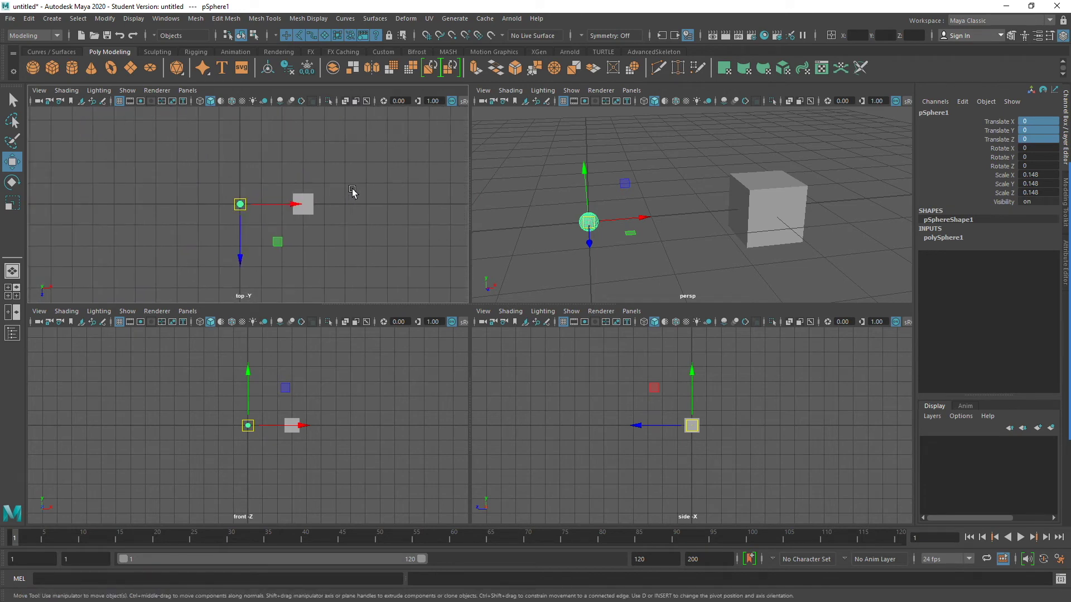
alt+drag(352, 191, 259, 197)
alt+drag(351, 192, 142, 181)
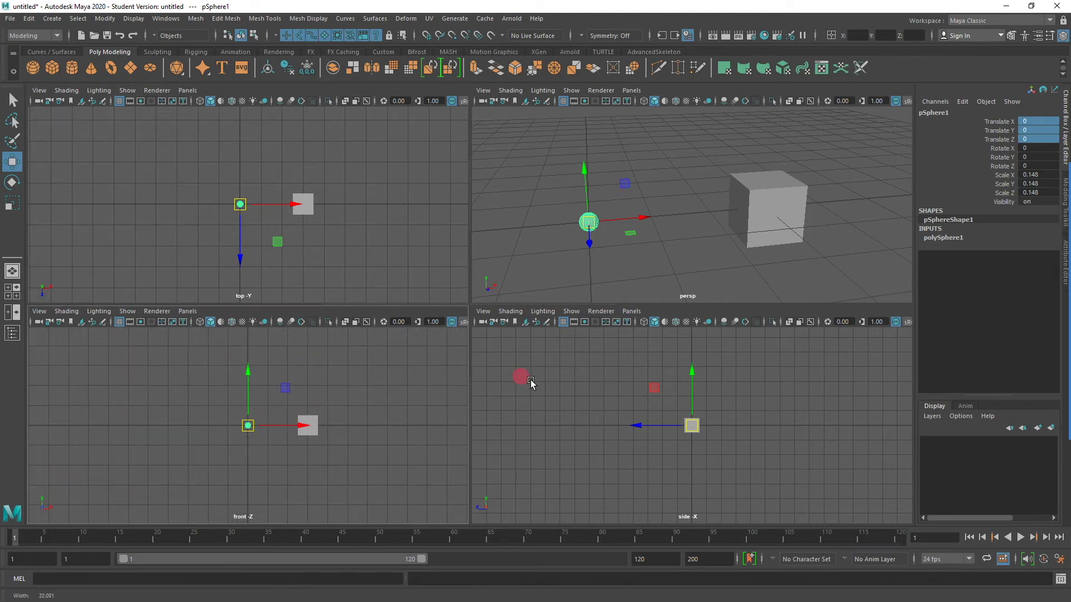
Zoom and pan the front and side views so the cube appears larger.
alt+middle_drag(286, 424, 345, 415)
mouse_move(345, 415)
alt+right_down()
mouse_move(205, 435)
mouse_move(349, 428)
alt+right_up()
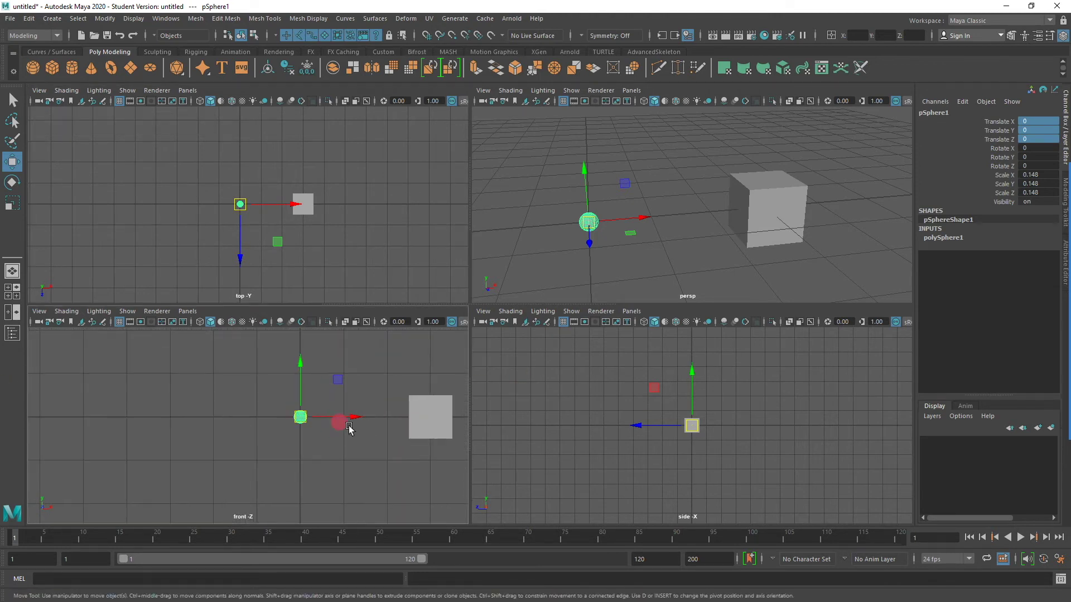
alt+middle_drag(349, 428, 227, 448)
alt+right_drag(228, 447, 167, 443)
alt+right_drag(591, 431, 950, 438)
alt+middle_drag(760, 407, 769, 425)
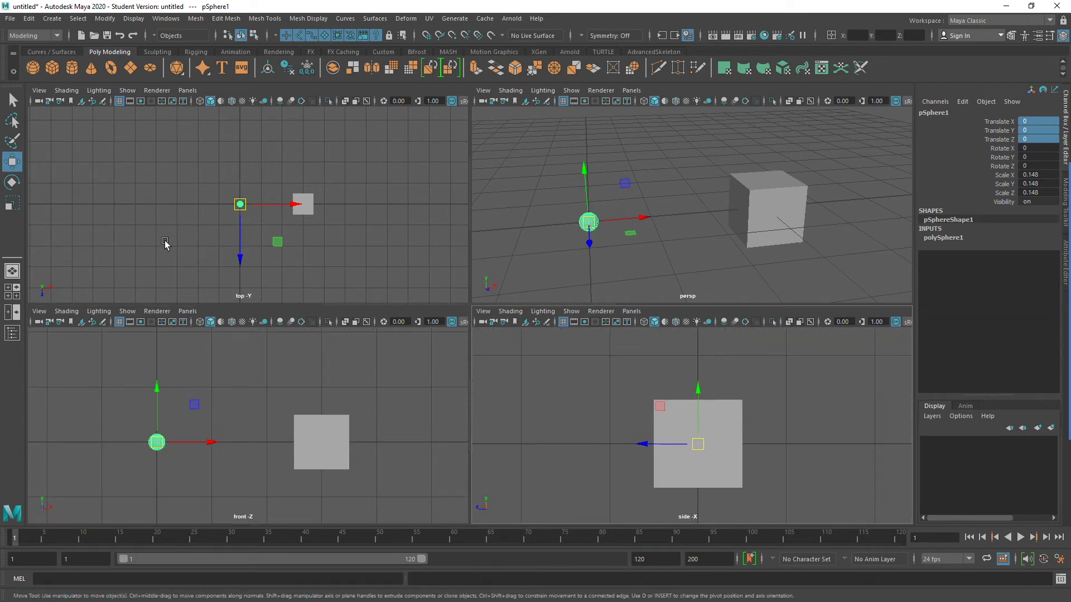
Zoom and pan the top view further to enlarge the cube.
alt+right_drag(165, 244, 354, 244)
alt+middle_drag(354, 244, 241, 249)
alt+right_drag(241, 248, 285, 250)
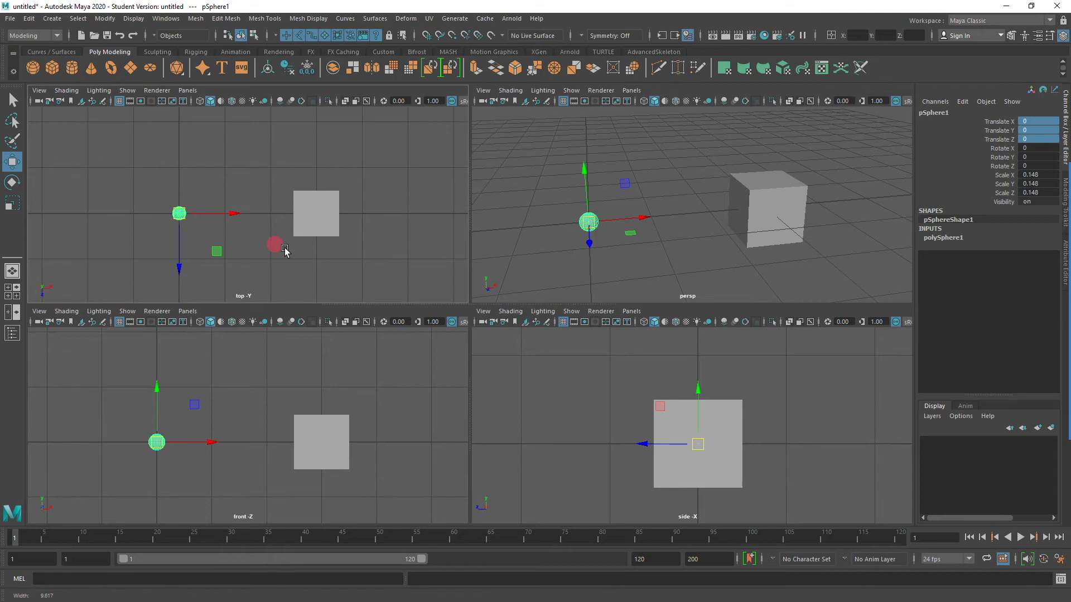
alt+middle_drag(285, 251, 276, 248)
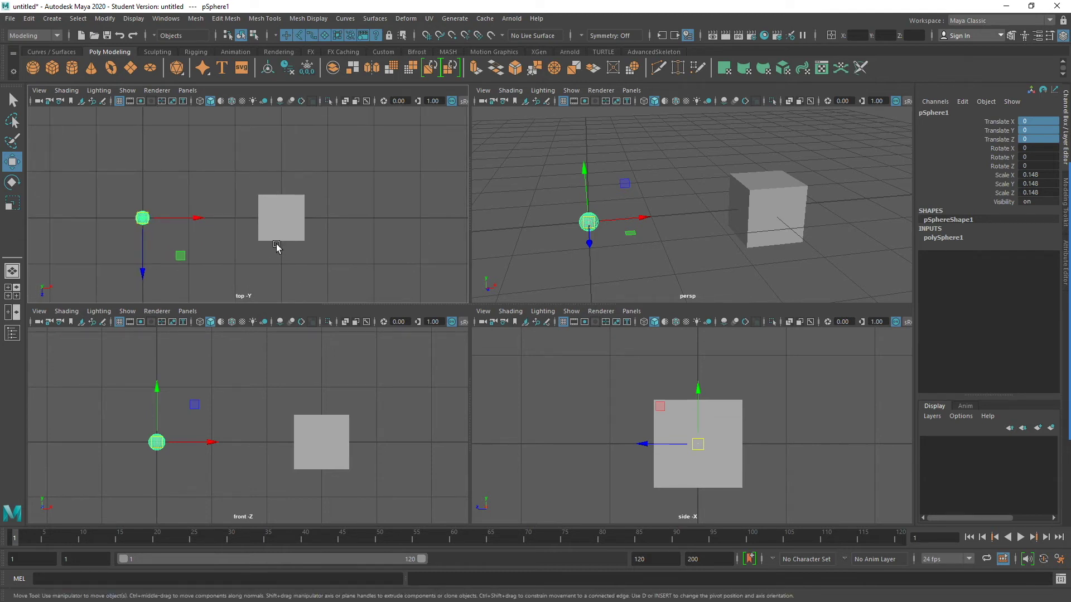
alt+middle_drag(276, 245, 289, 236)
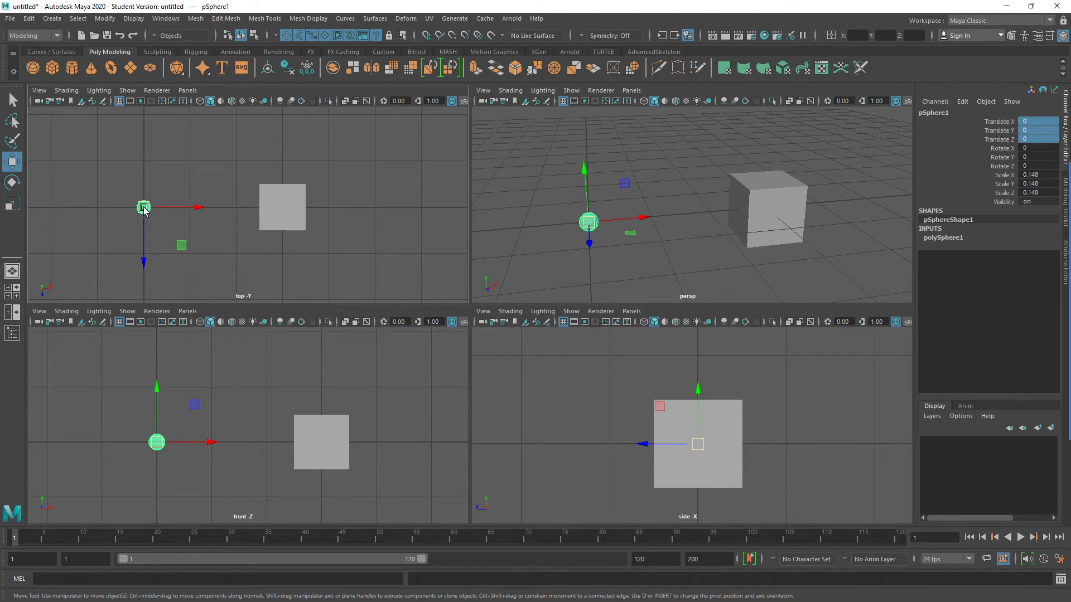
Move the sphere along X in top view and up in front view to X 2.998, Y 0.648.
drag(143, 207, 306, 207)
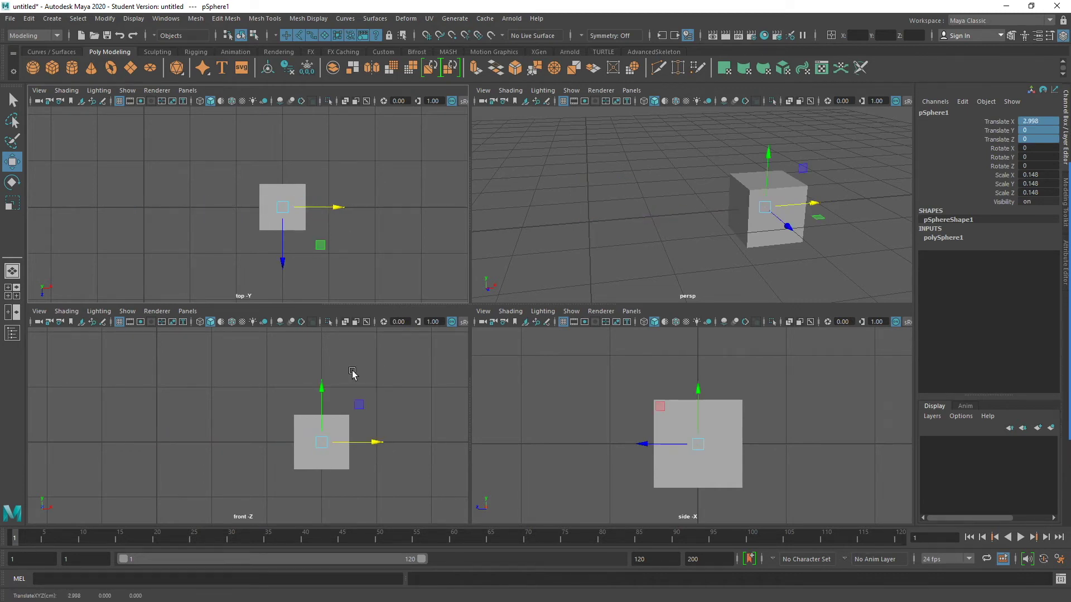
drag(320, 392, 325, 357)
alt+right_drag(324, 358, 462, 395)
alt+middle_drag(461, 395, 457, 441)
drag(270, 366, 270, 369)
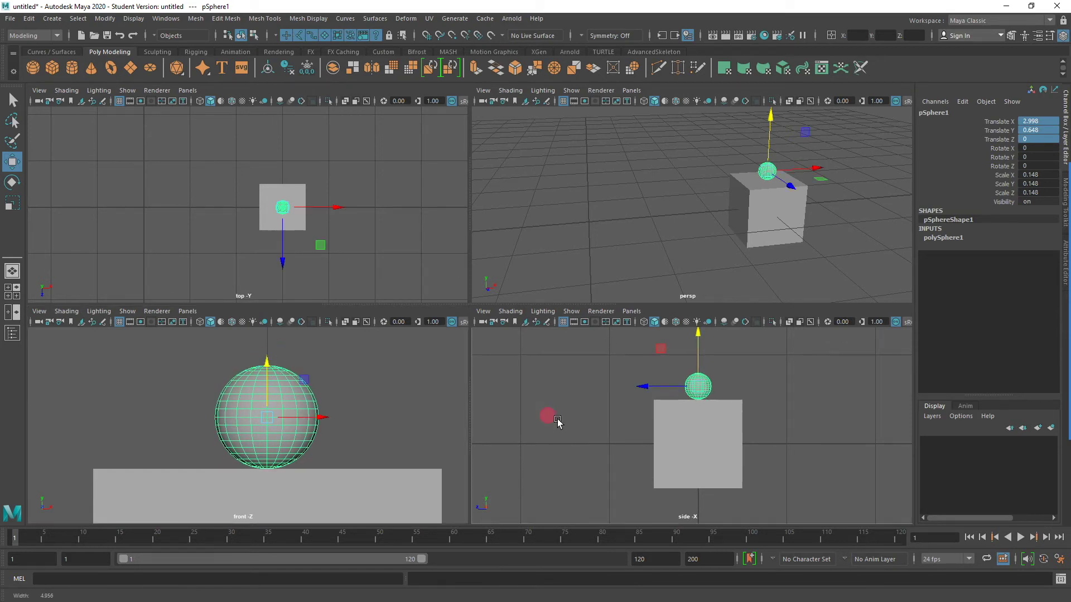
alt+right_drag(549, 418, 655, 349)
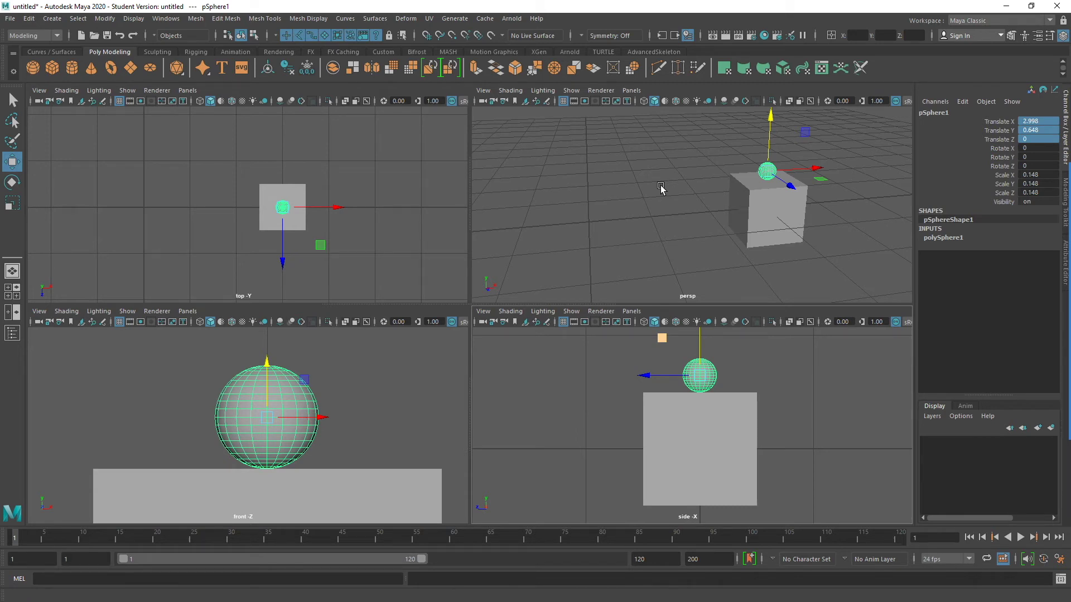
click(12, 268)
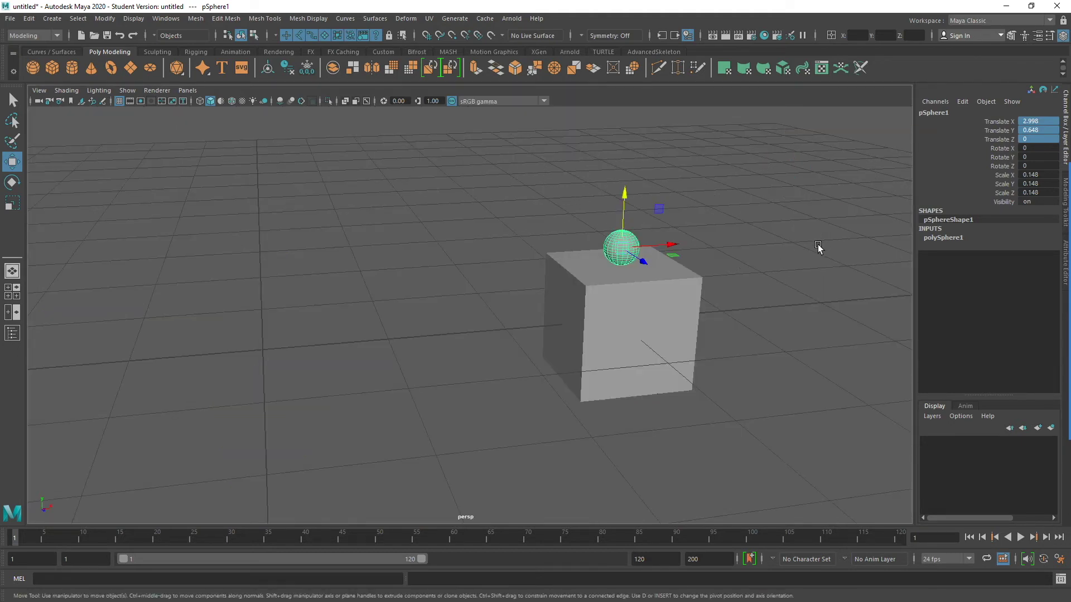
Toggle top, front and side panels maximized with the space bar, ending on a maximized persp view.
alt+middle_drag(817, 246, 662, 256)
alt+right_drag(449, 306, 547, 309)
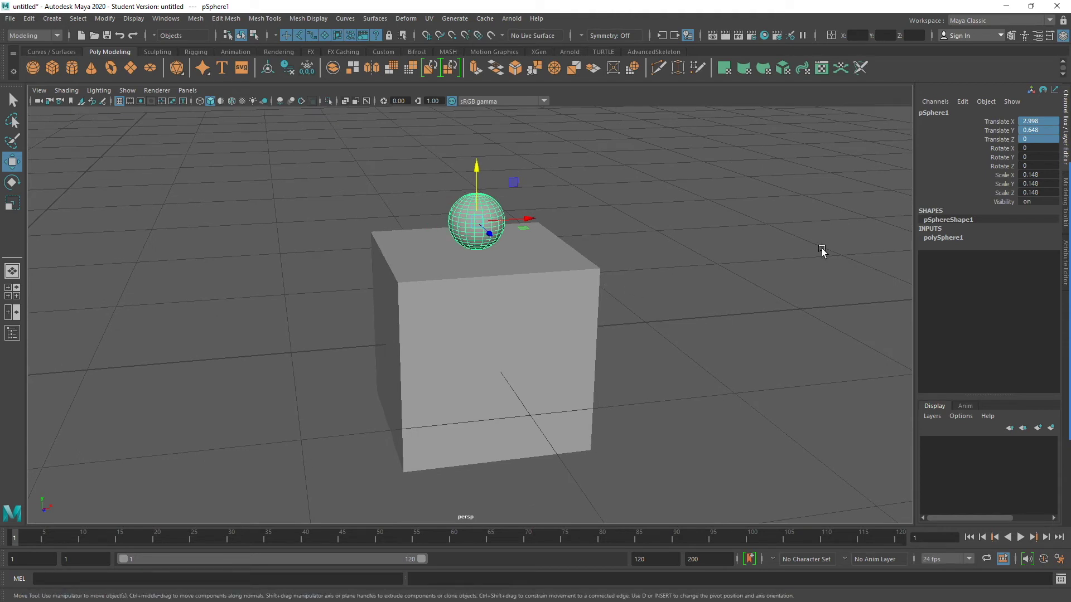
key(space)
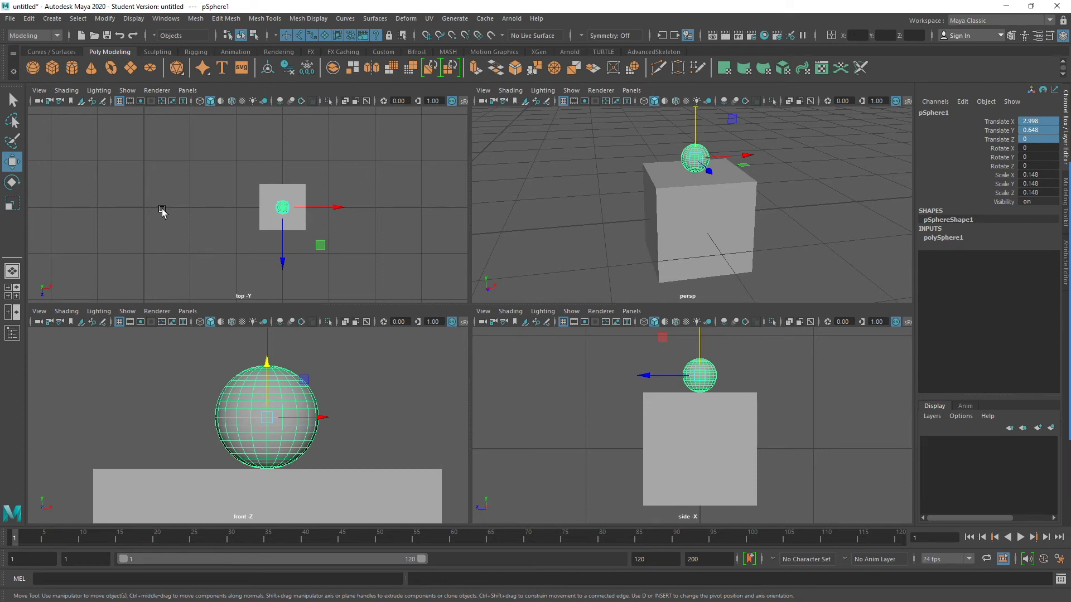
key(space)
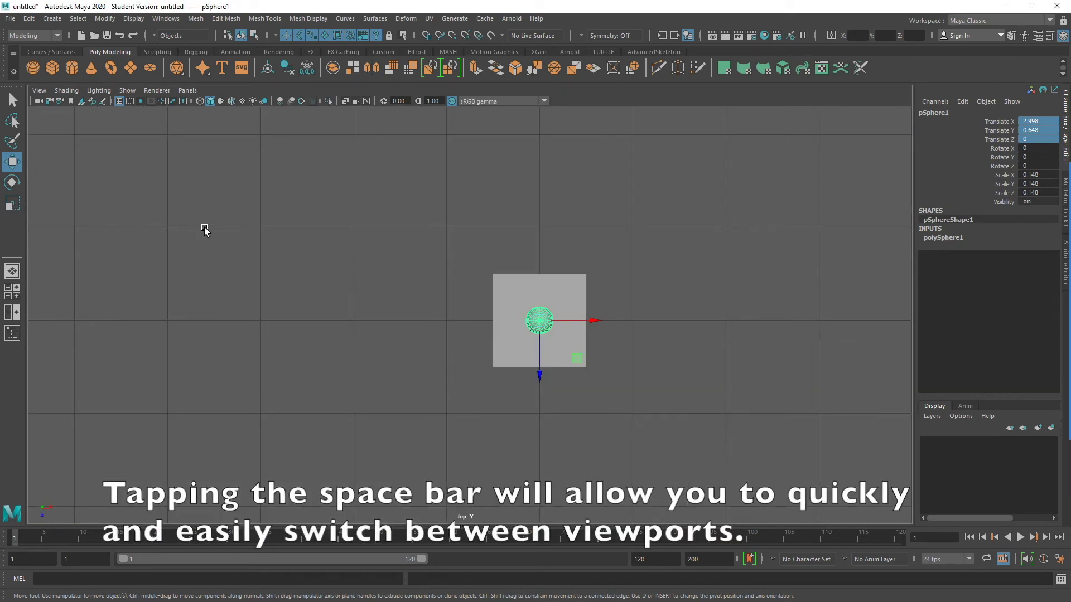
key(space)
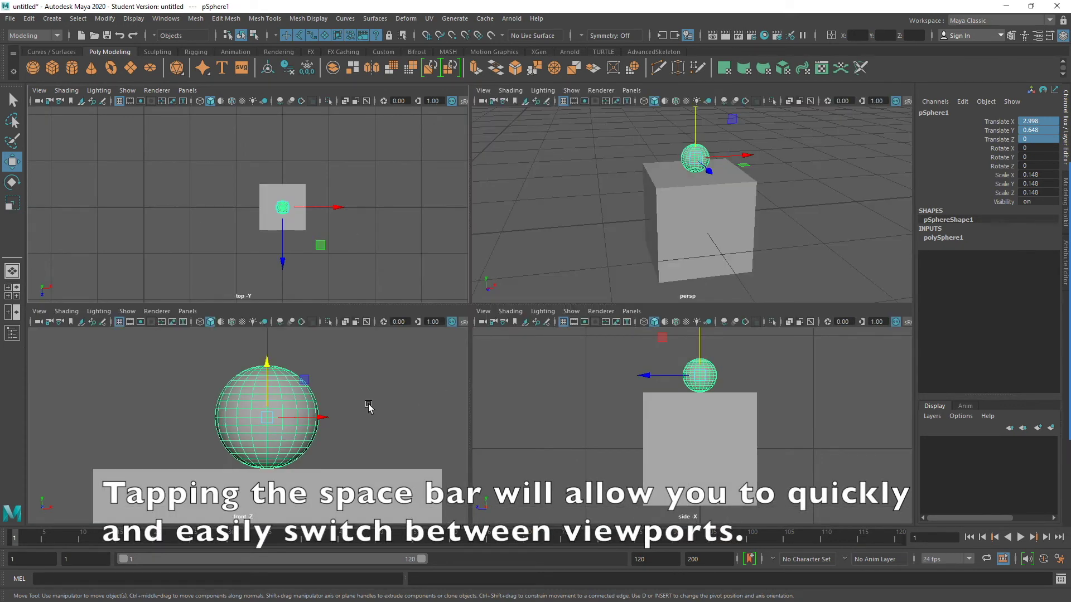
key(space)
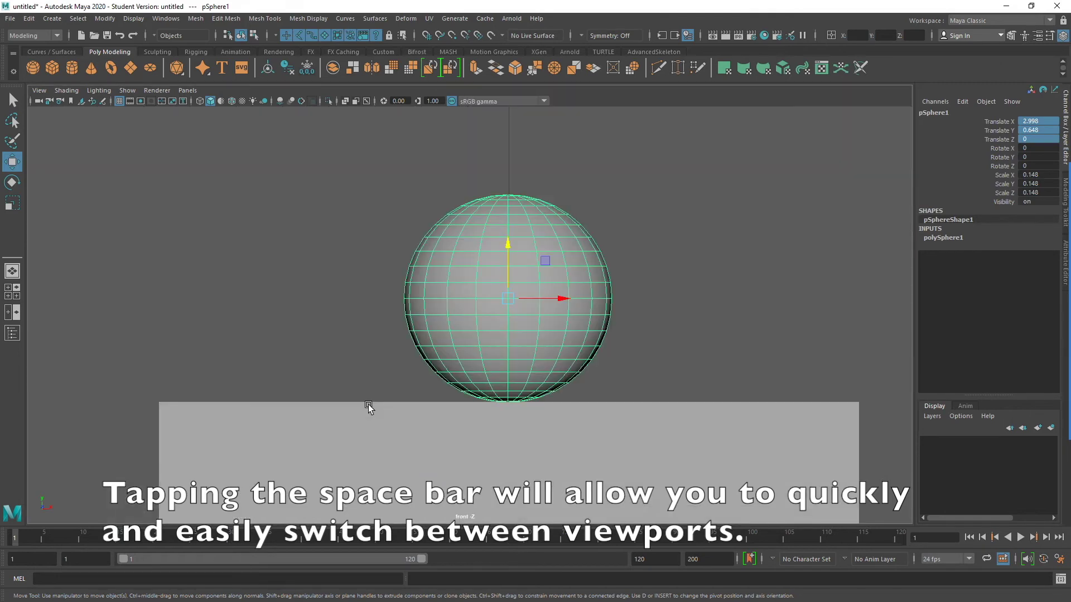
key(space)
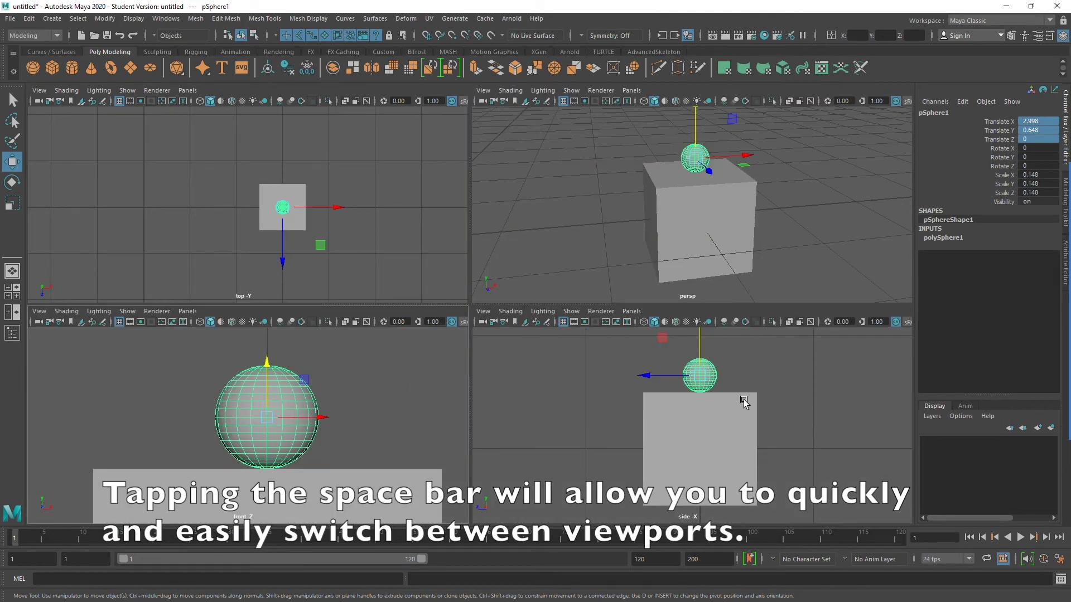
key(space)
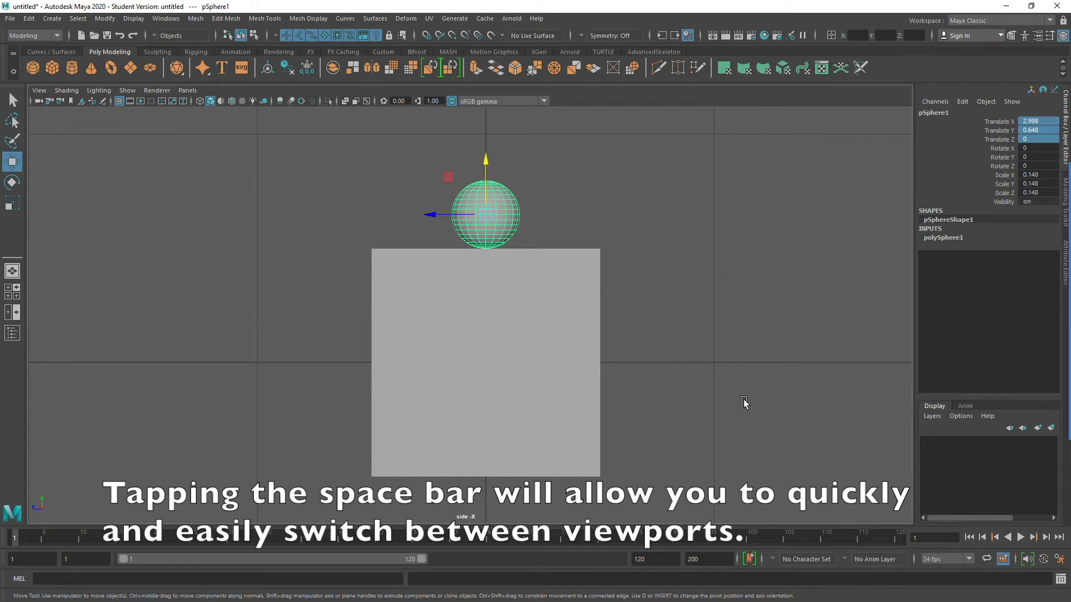
key(space)
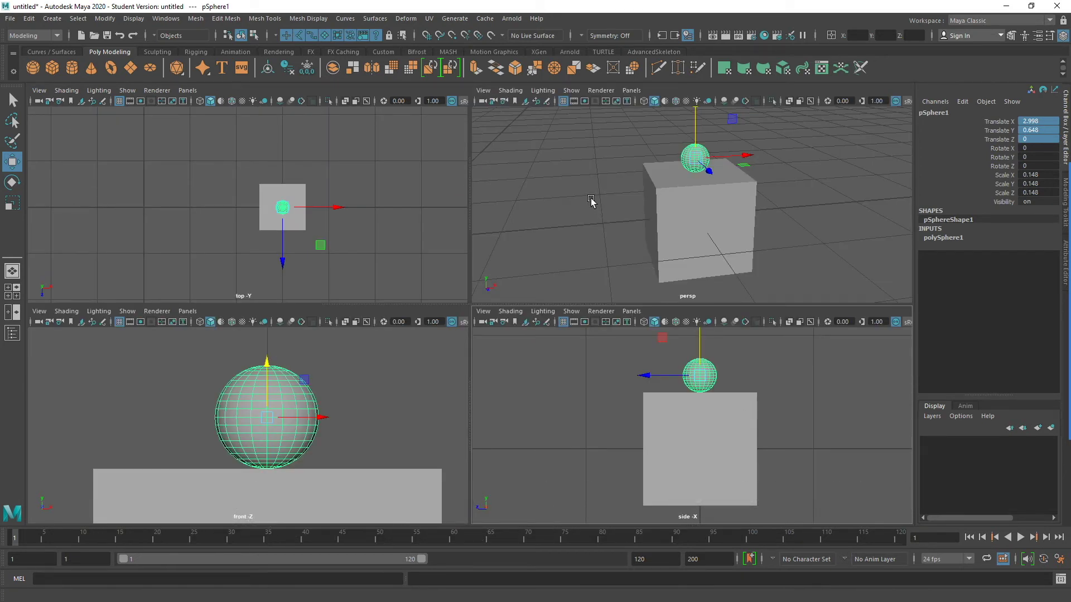
key(space)
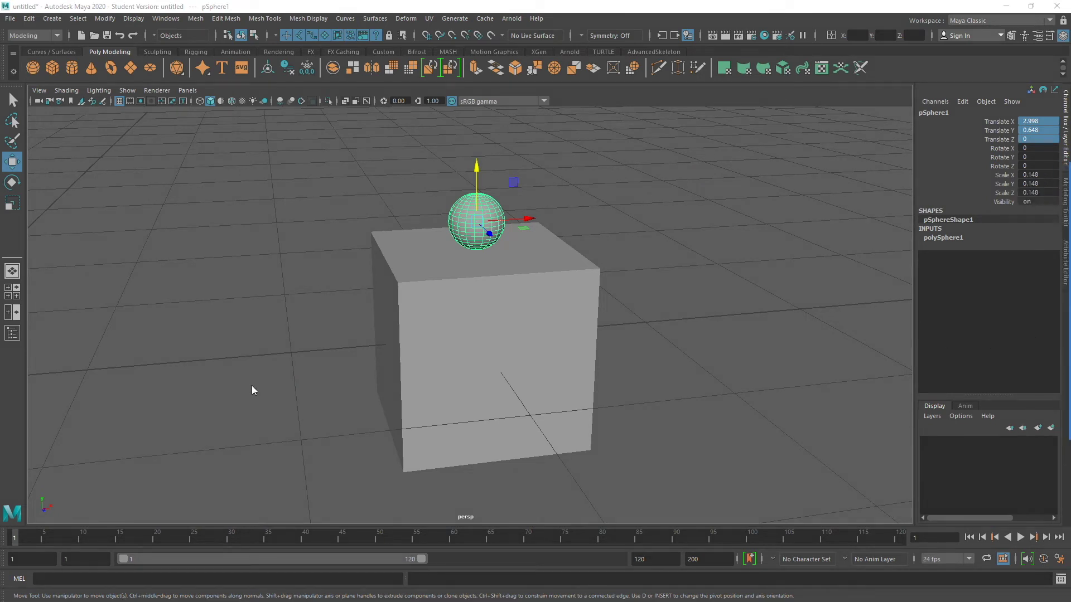
Add a polygon cylinder and a polygon cone to the scene.
mouse_move(252, 385)
mouse_down()
mouse_move(25, 96)
mouse_move(31, 76)
mouse_move(174, 76)
mouse_up()
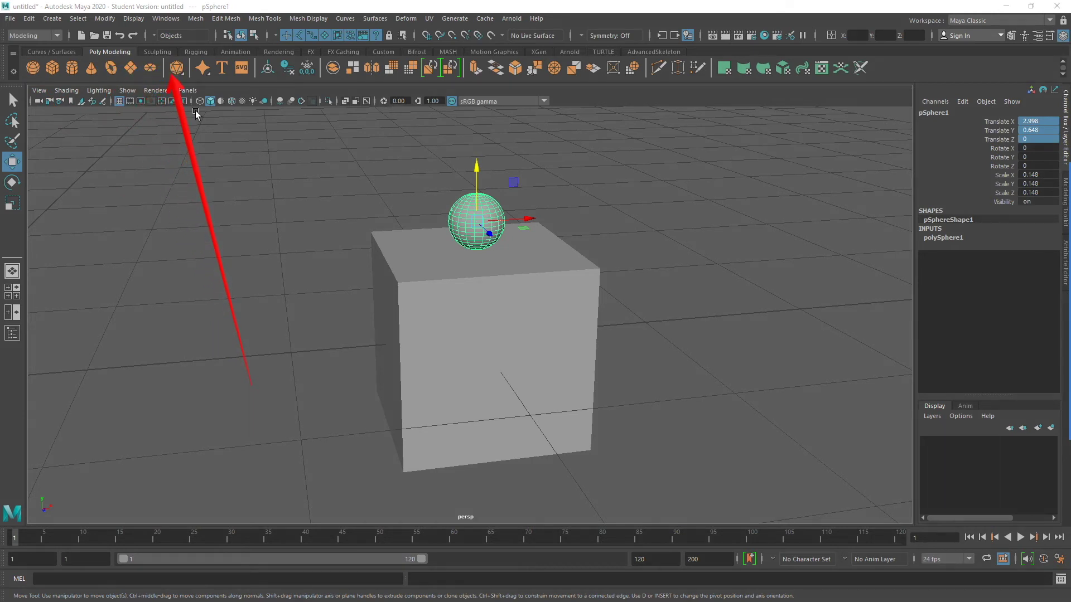
alt+right_drag(705, 370, 539, 363)
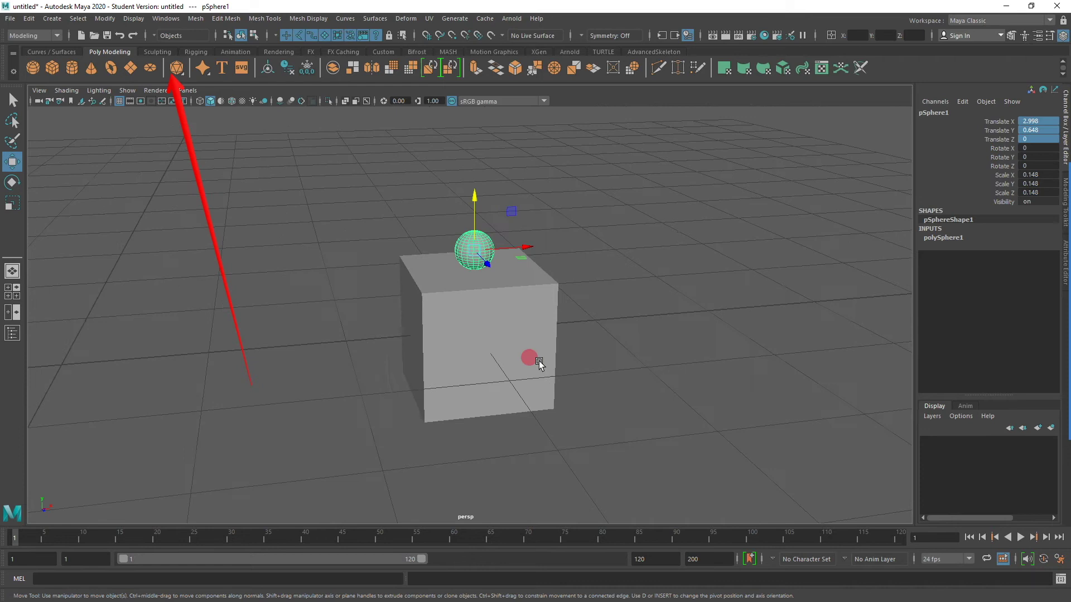
alt+middle_drag(540, 363, 609, 334)
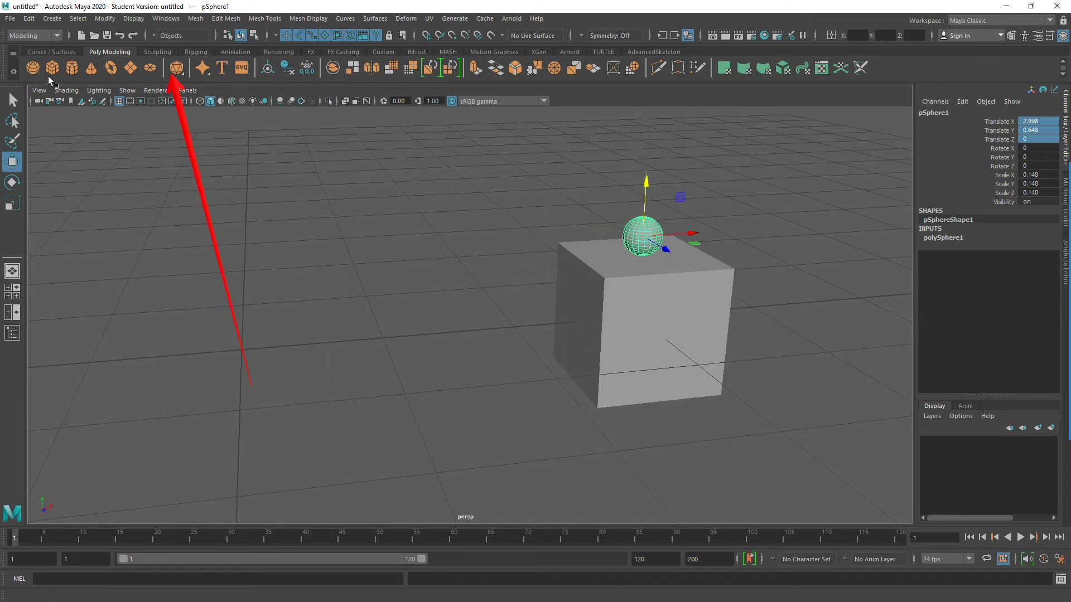
click(71, 66)
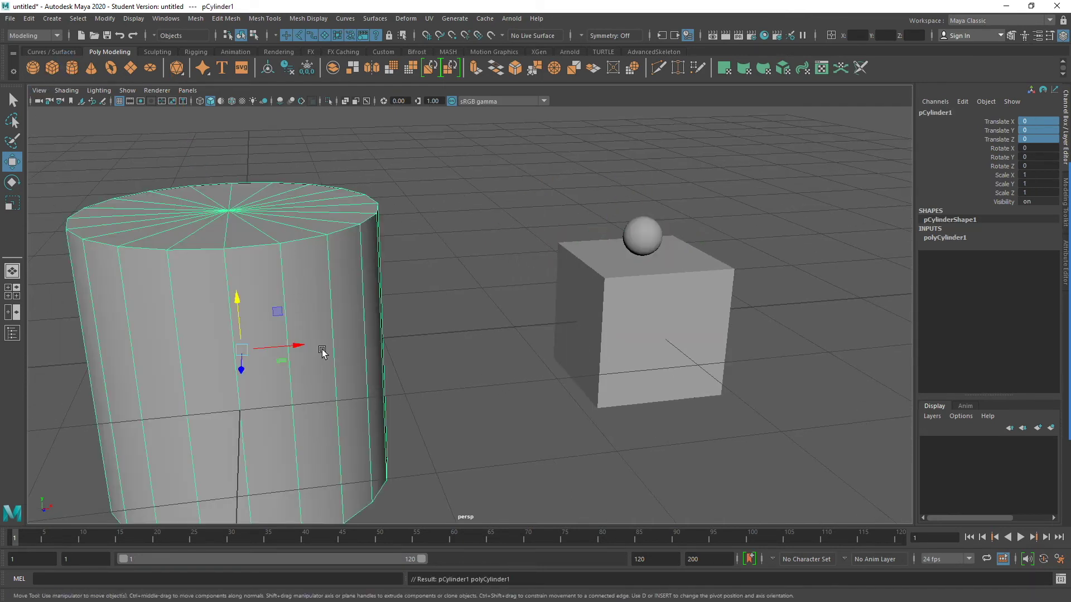
alt+drag(322, 352, 683, 324)
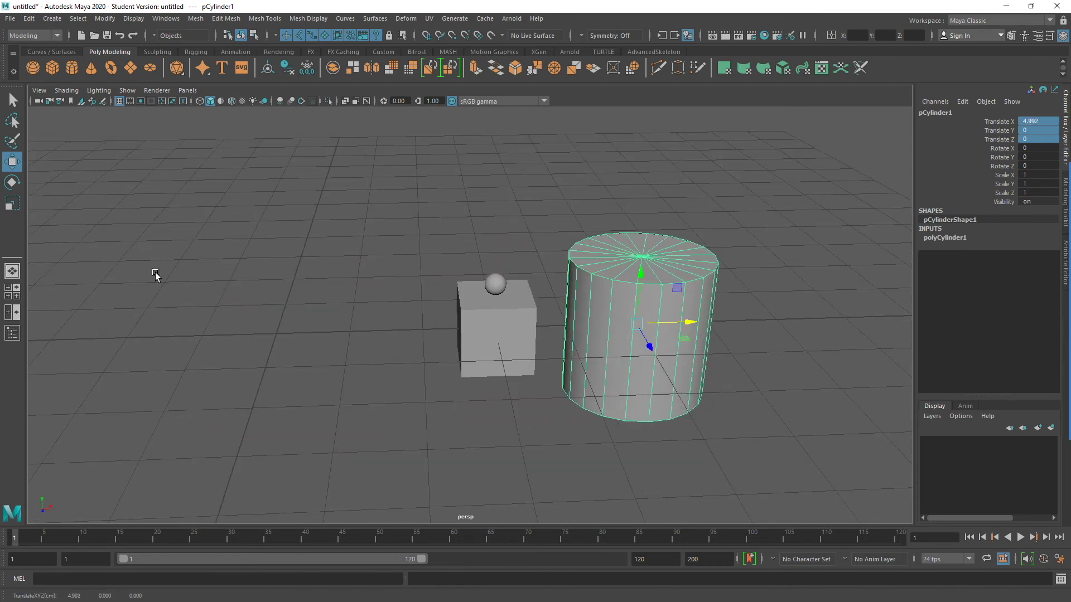
click(91, 67)
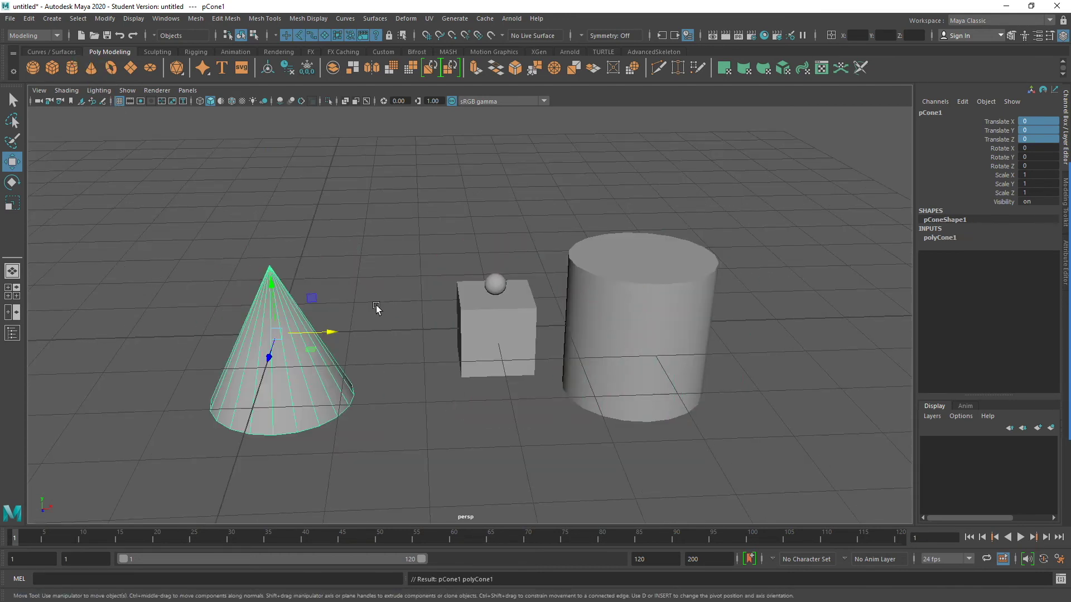
alt+drag(376, 306, 841, 318)
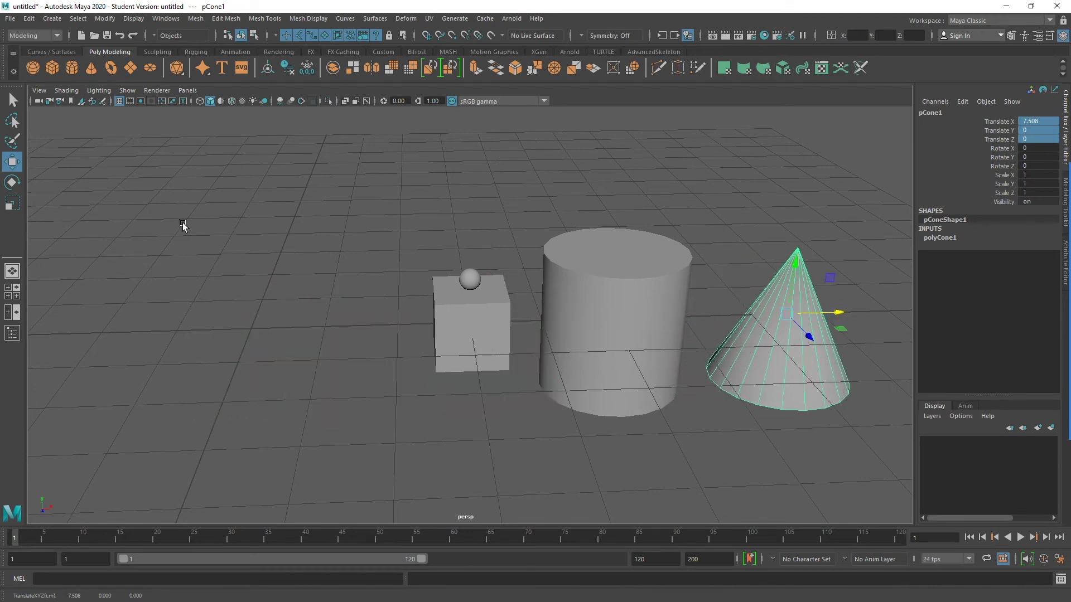
Add a polygon torus moved left along X and a polygon plane at the origin.
click(110, 67)
alt+drag(339, 286, 192, 335)
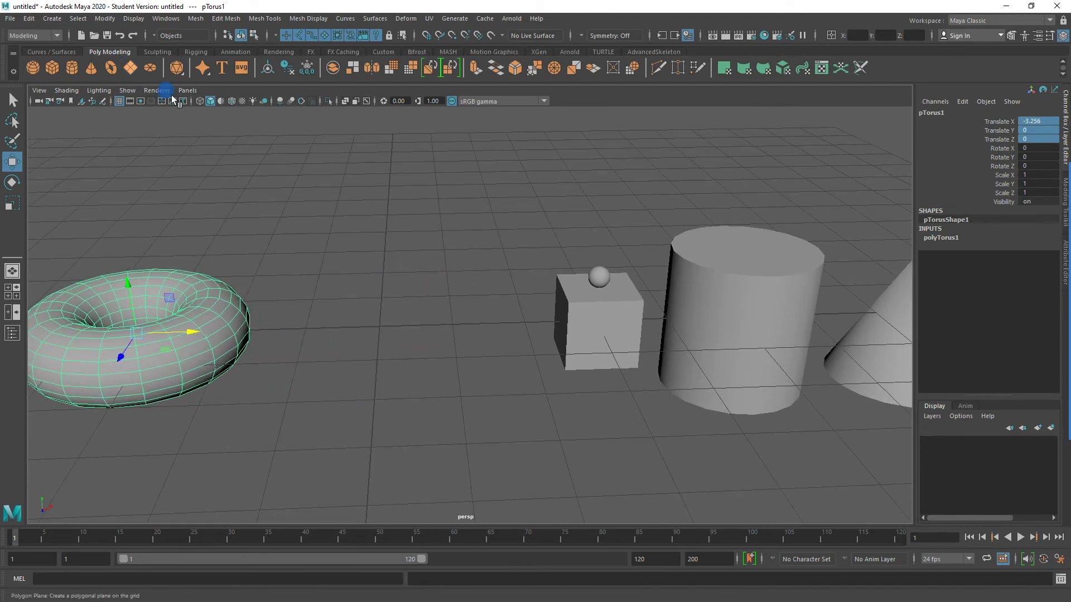
click(130, 68)
alt+drag(443, 356, 183, 379)
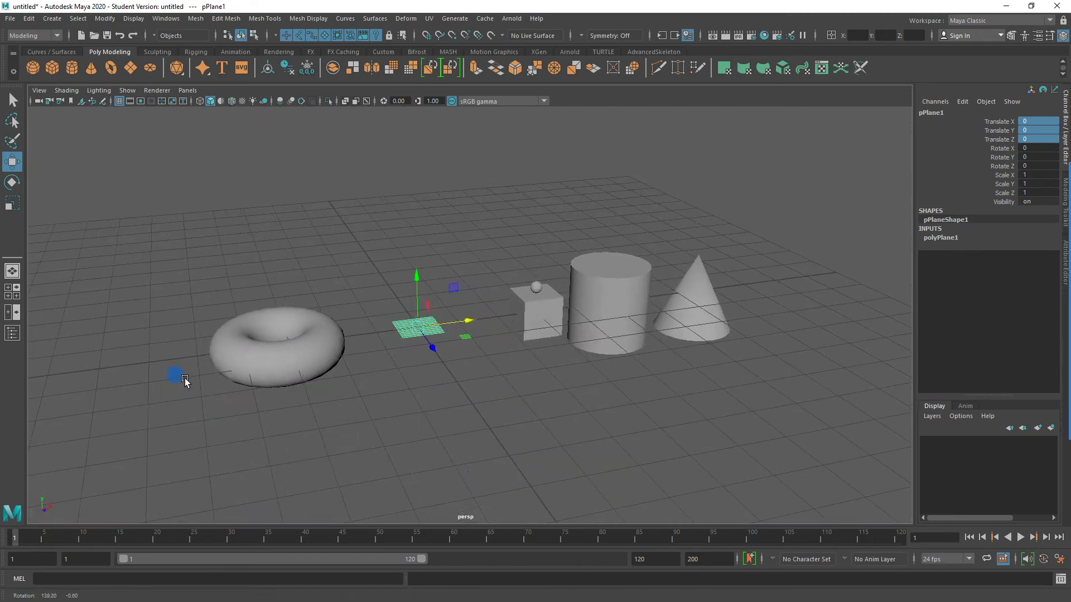
alt+right_drag(279, 395, 513, 376)
alt+drag(514, 375, 494, 390)
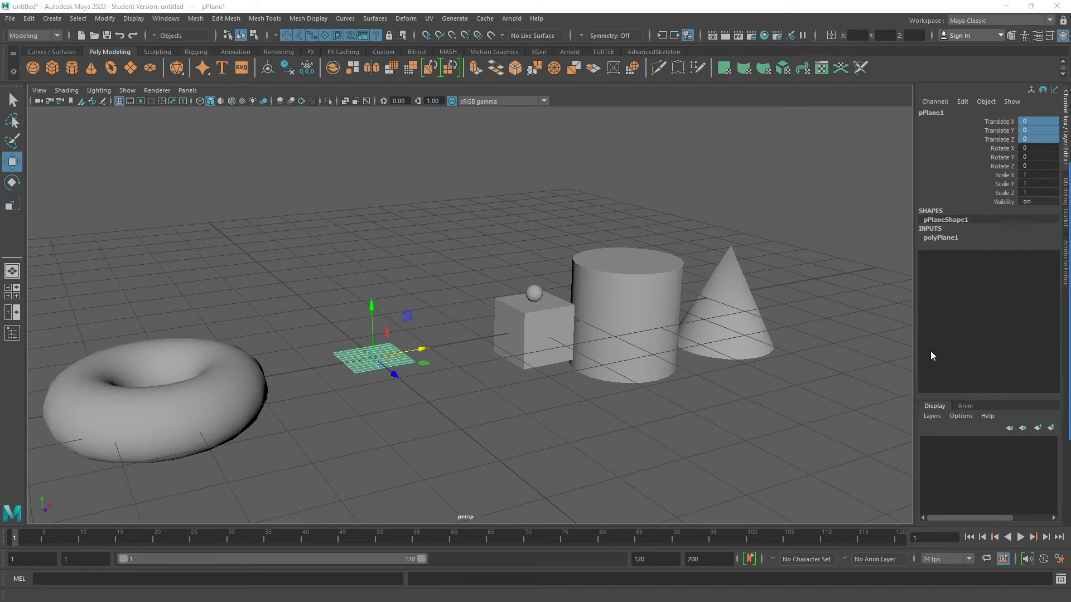
click(544, 333)
drag(576, 322, 558, 378)
key(ctrl+z)
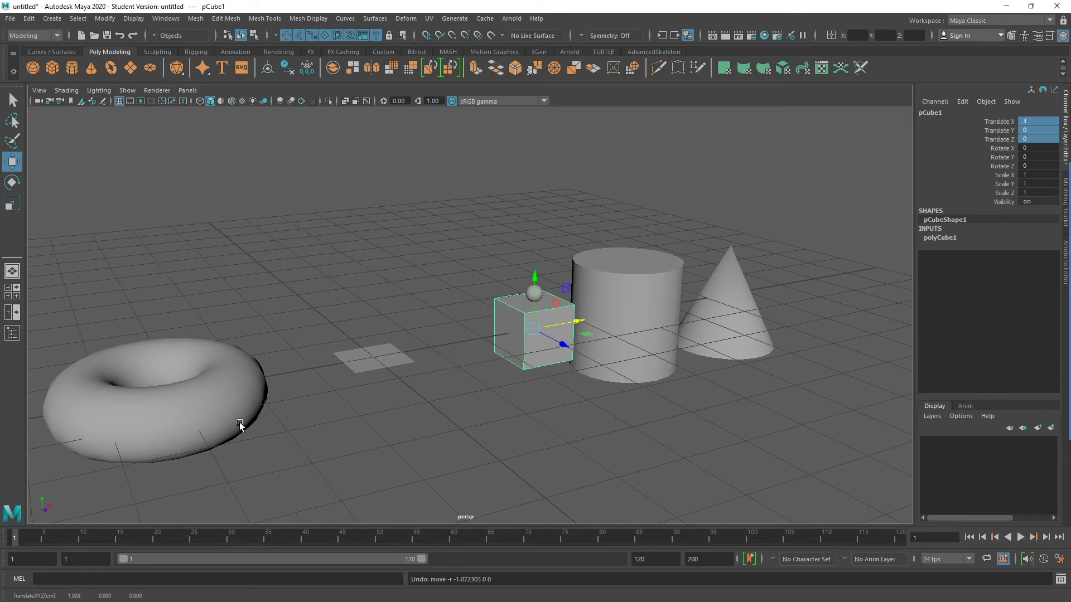
click(241, 425)
drag(212, 380, 180, 416)
key(3)
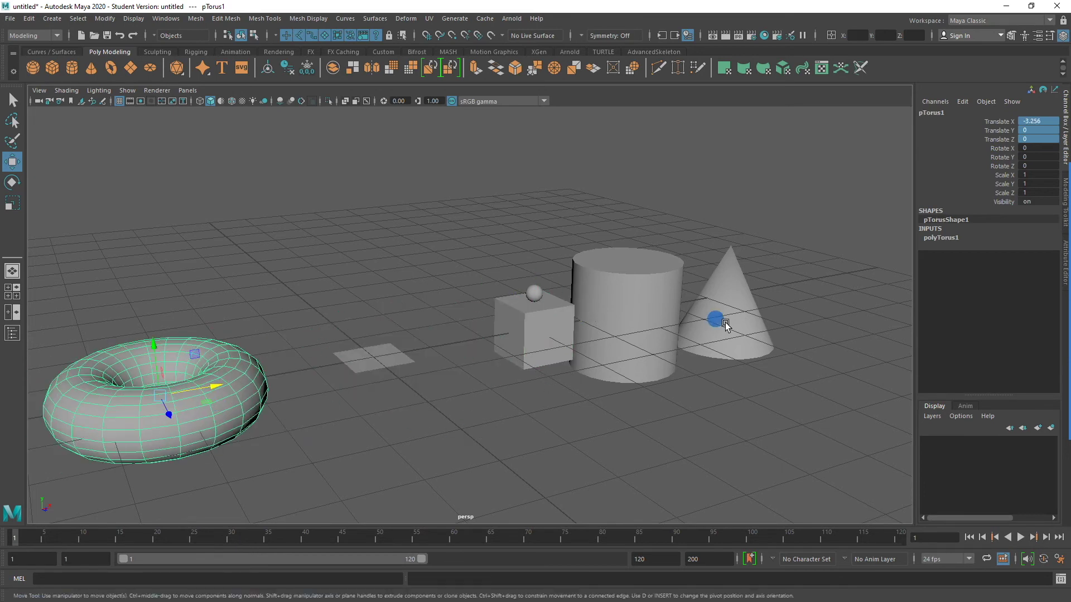
click(719, 322)
key(e)
drag(764, 270, 780, 339)
key(ctrl+z)
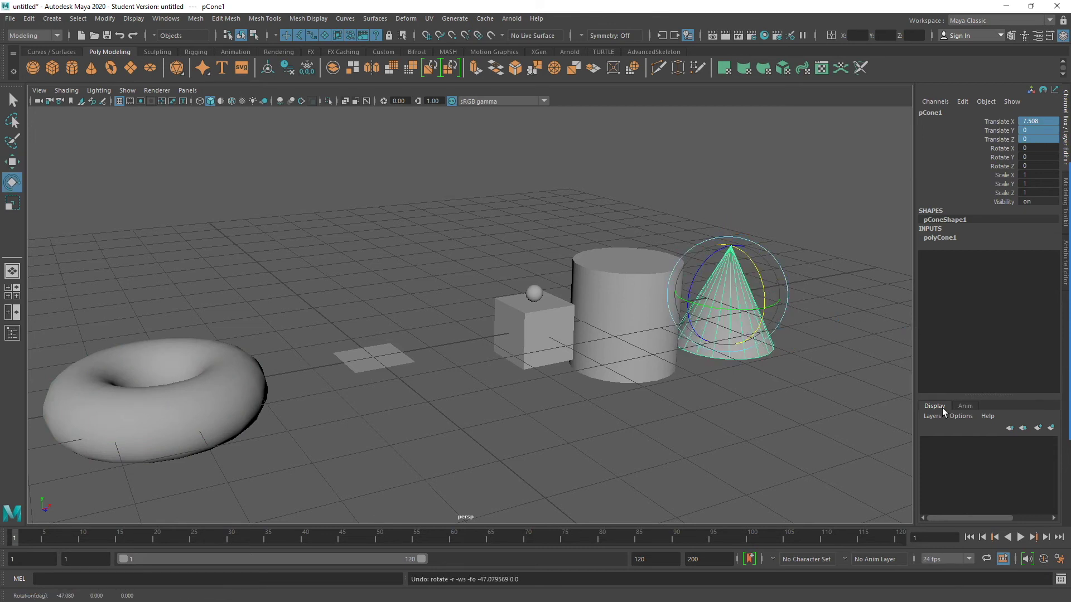
mouse_move(1066, 312)
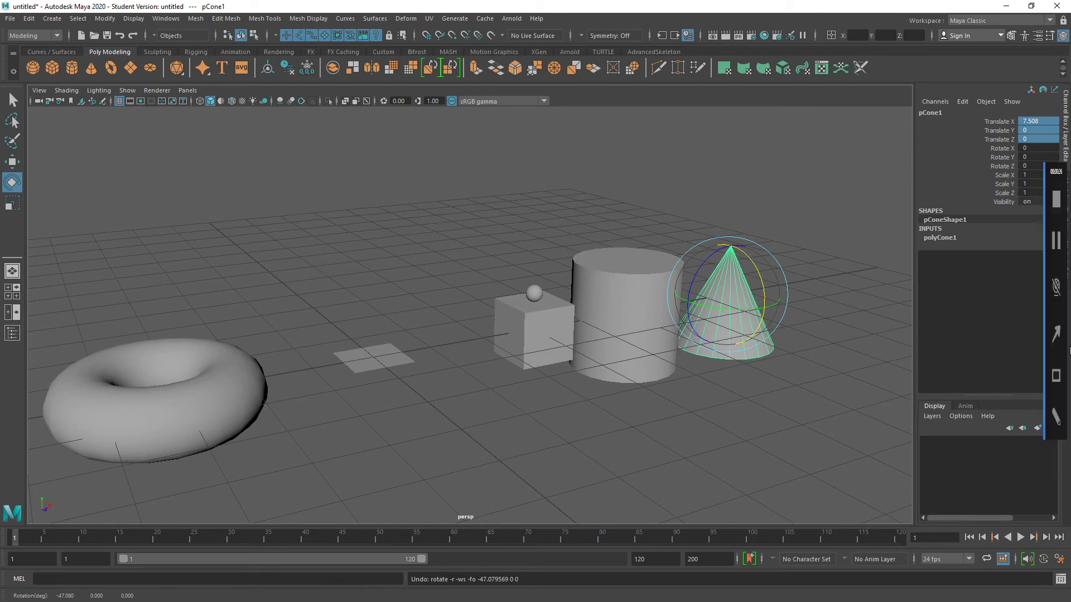
click(1055, 333)
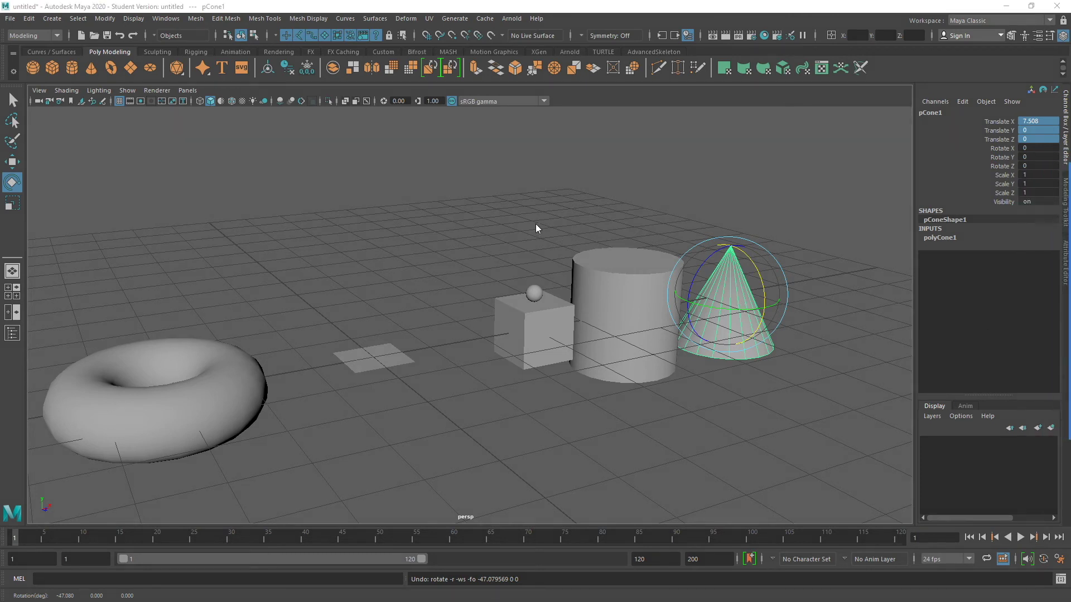
drag(581, 196, 22, 334)
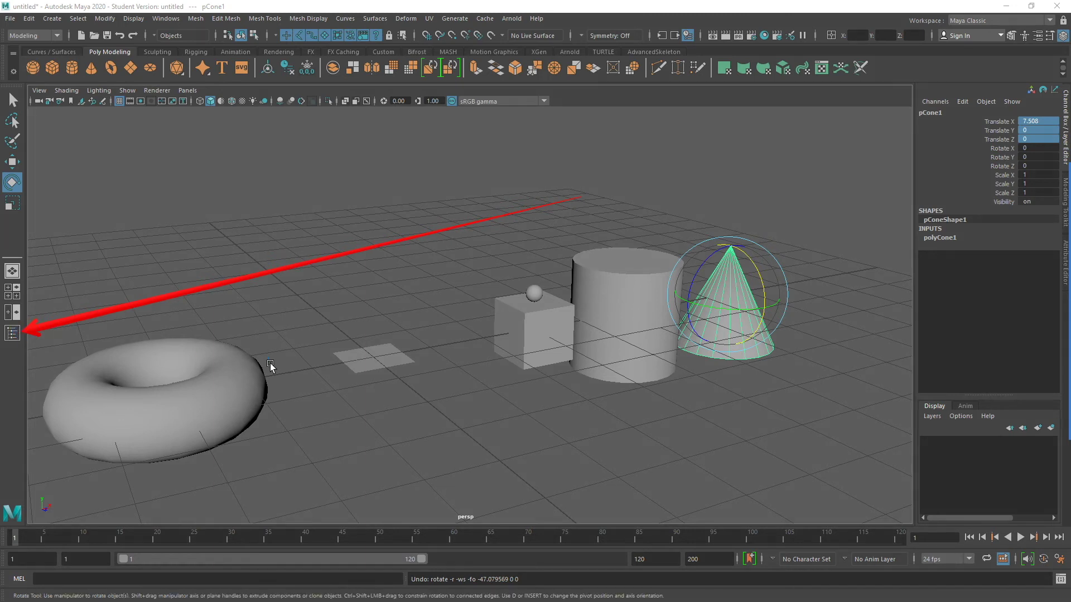
click(13, 335)
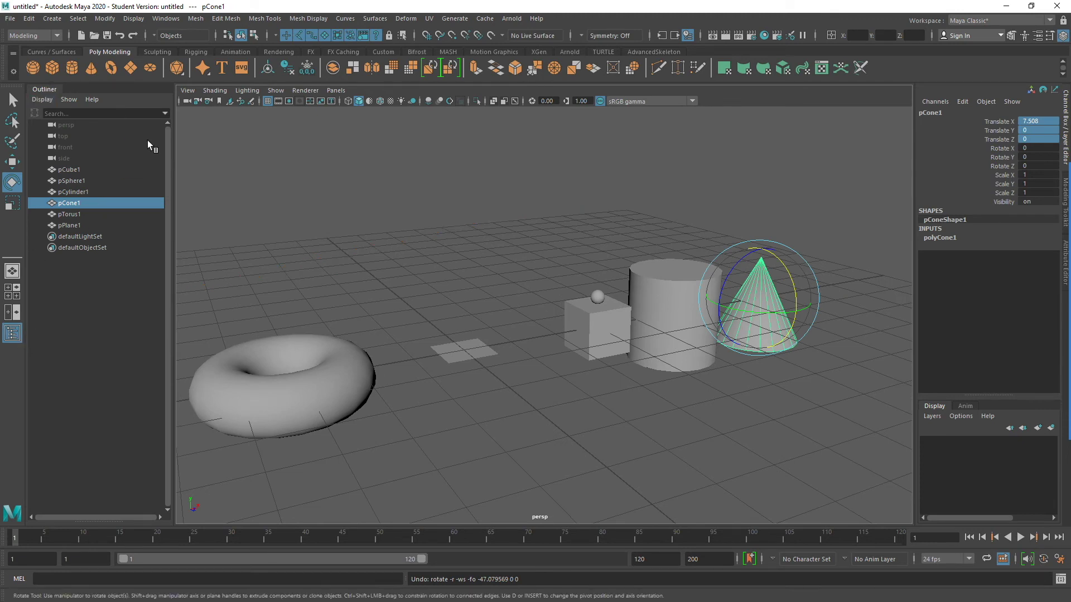
click(75, 127)
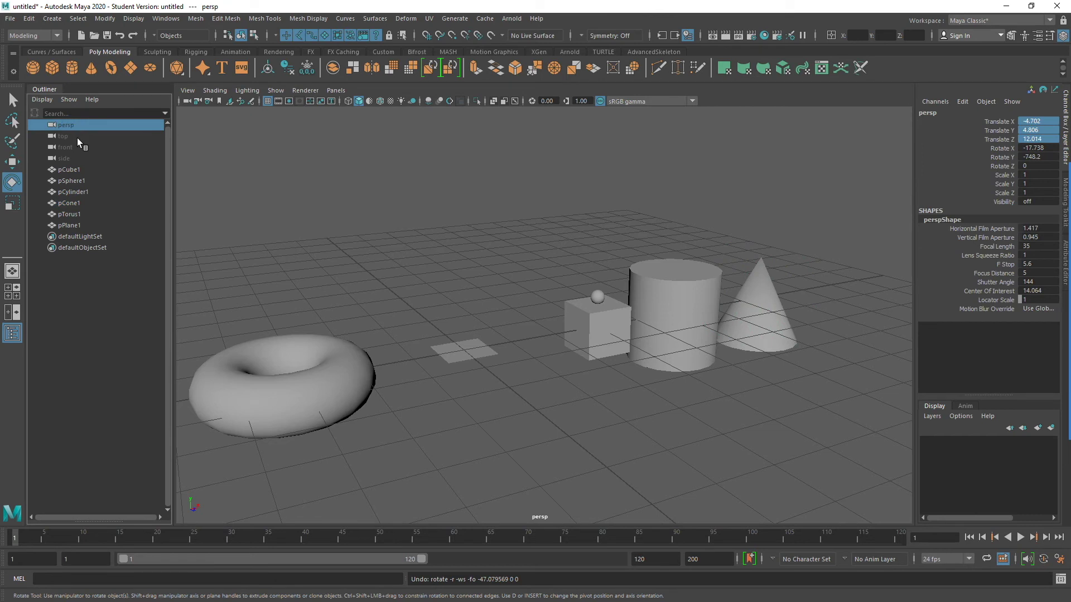
click(77, 139)
click(80, 146)
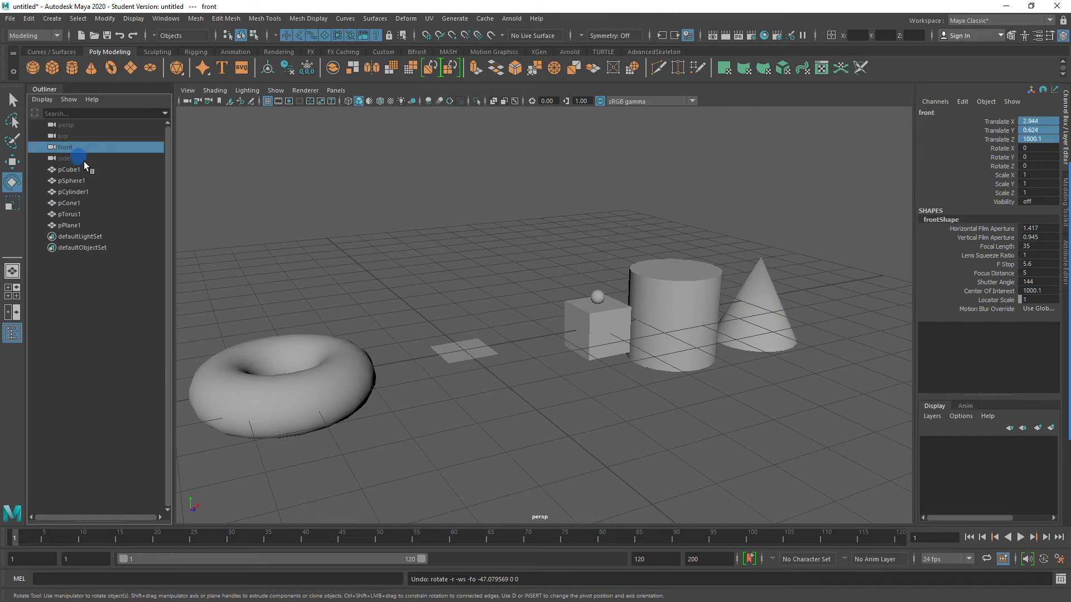
click(83, 159)
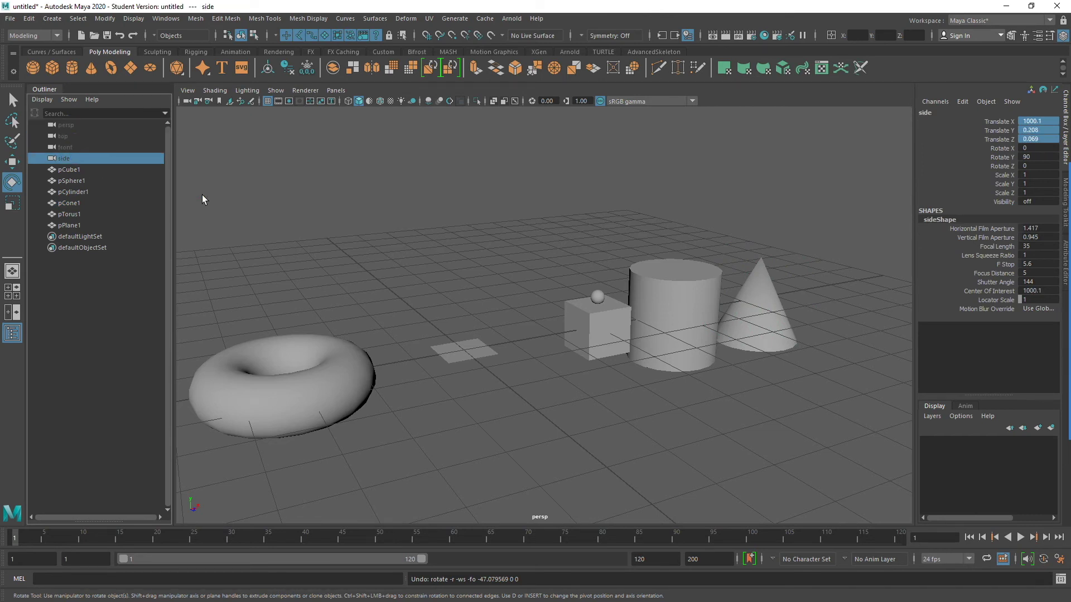
click(79, 169)
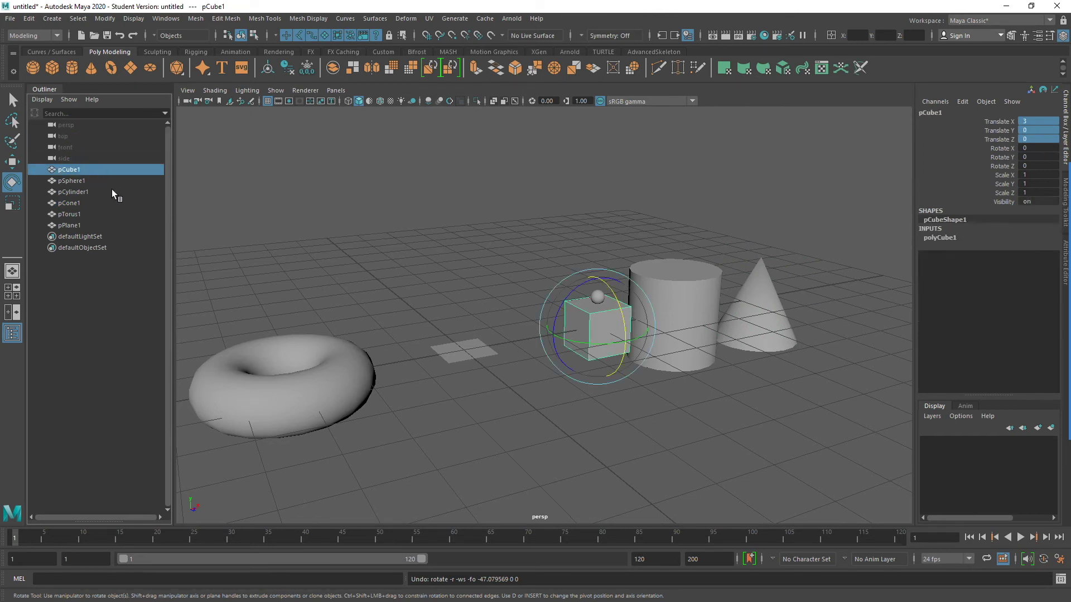
click(81, 180)
click(83, 190)
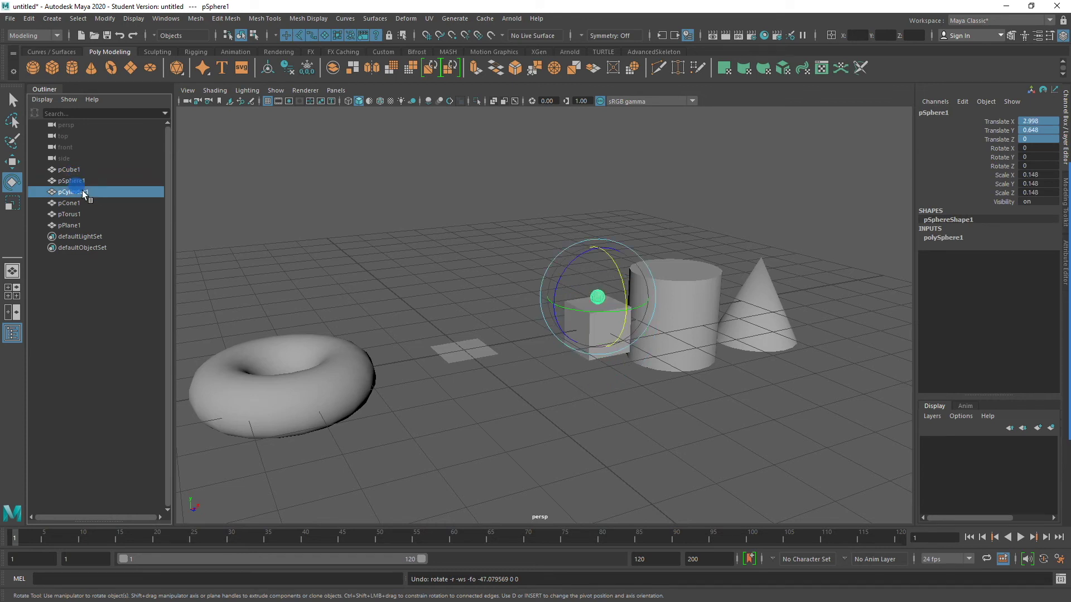
click(66, 202)
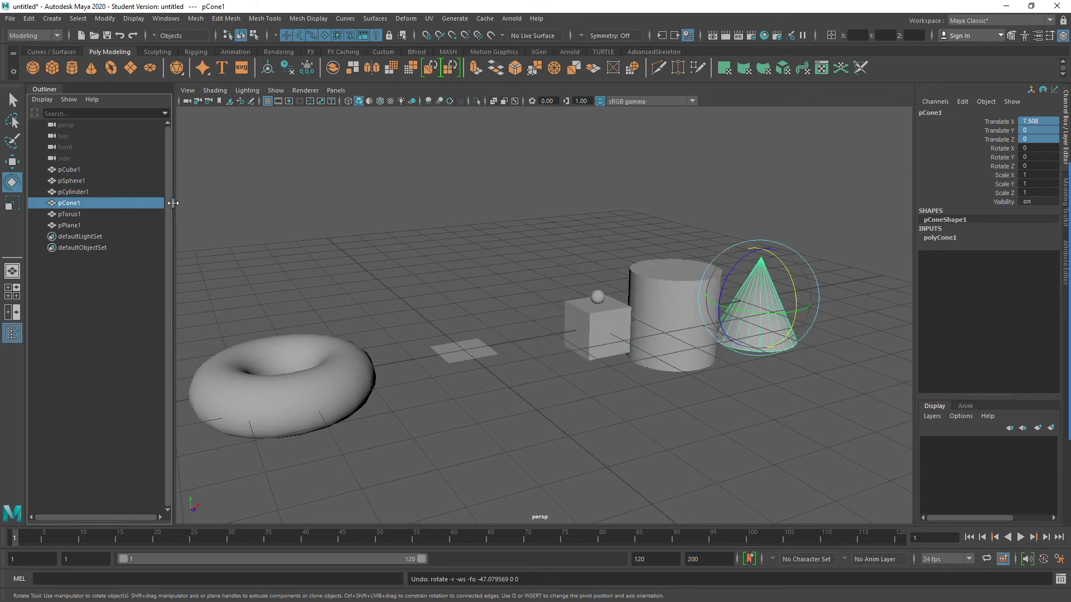
click(78, 215)
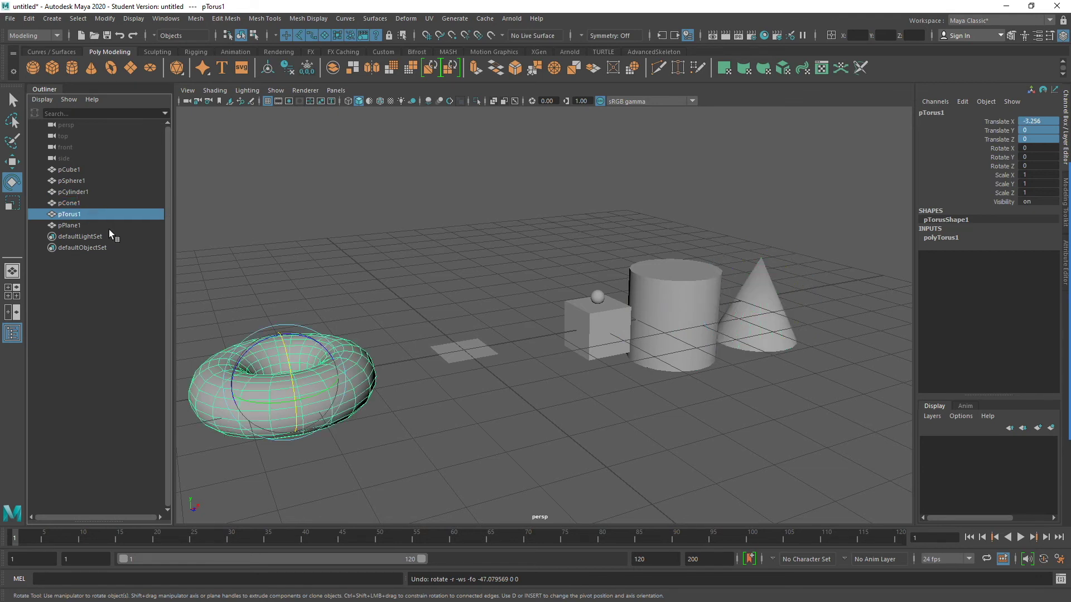
click(69, 225)
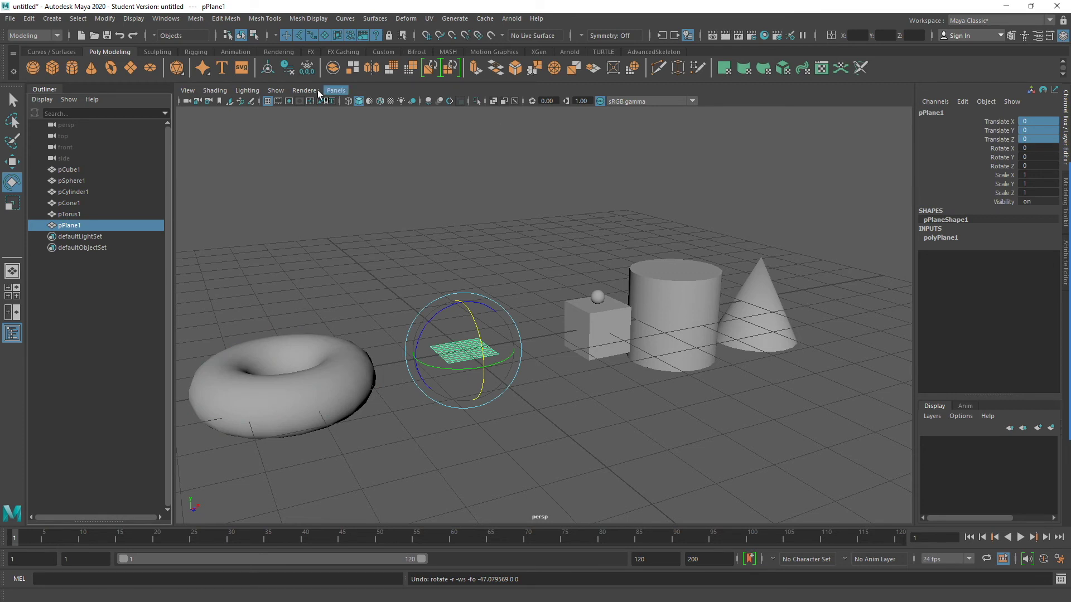
click(16, 332)
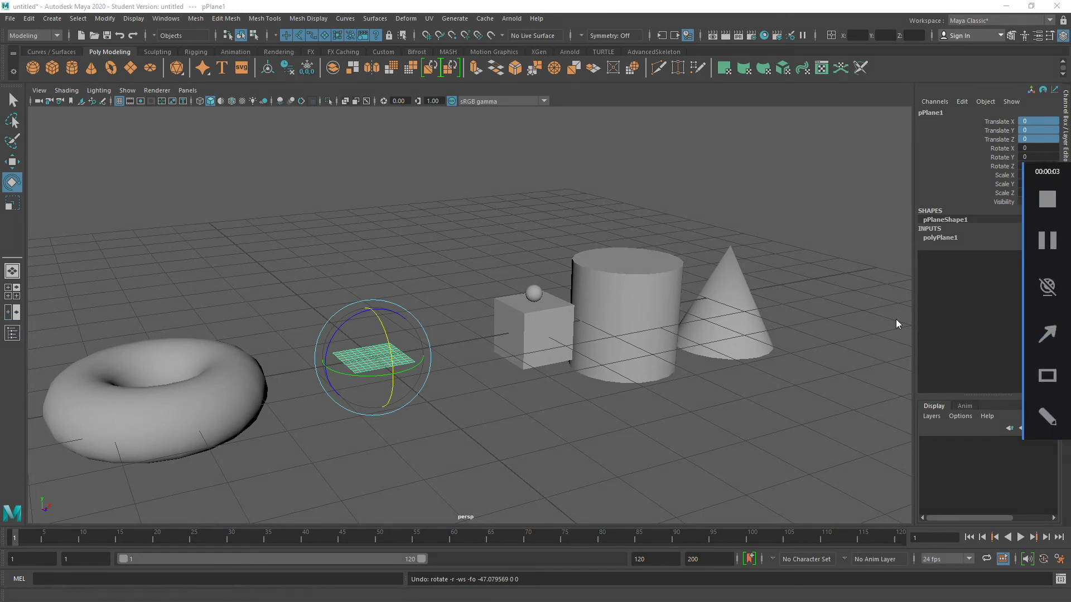
Save the scene as NavigatingMaya.mb in the scenes folder, accepting the Student Version notice.
mouse_move(186, 290)
mouse_down()
mouse_move(89, 234)
mouse_move(13, 25)
mouse_up()
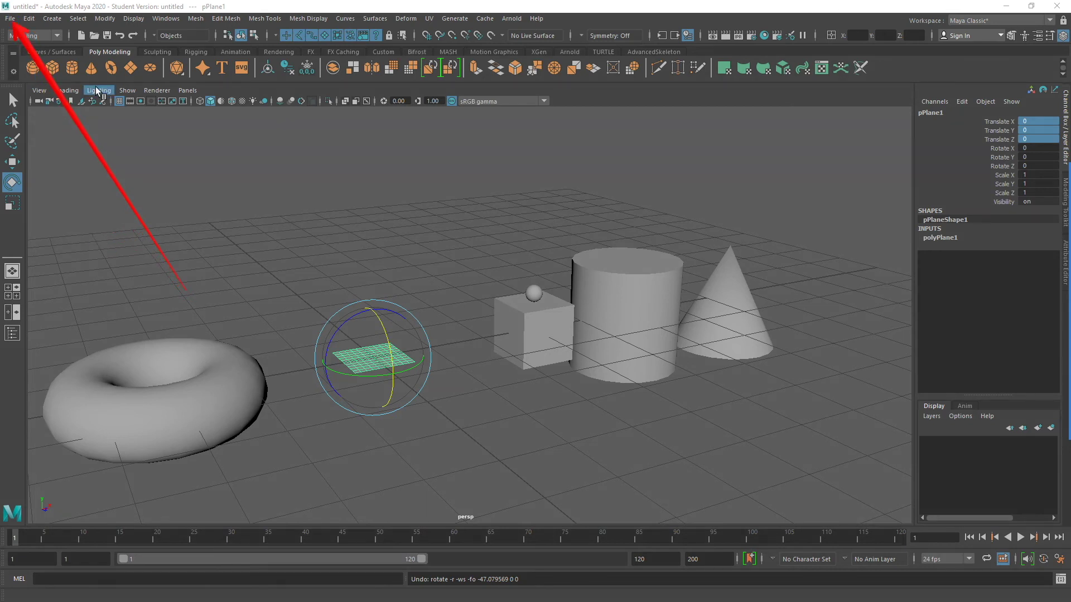
click(11, 19)
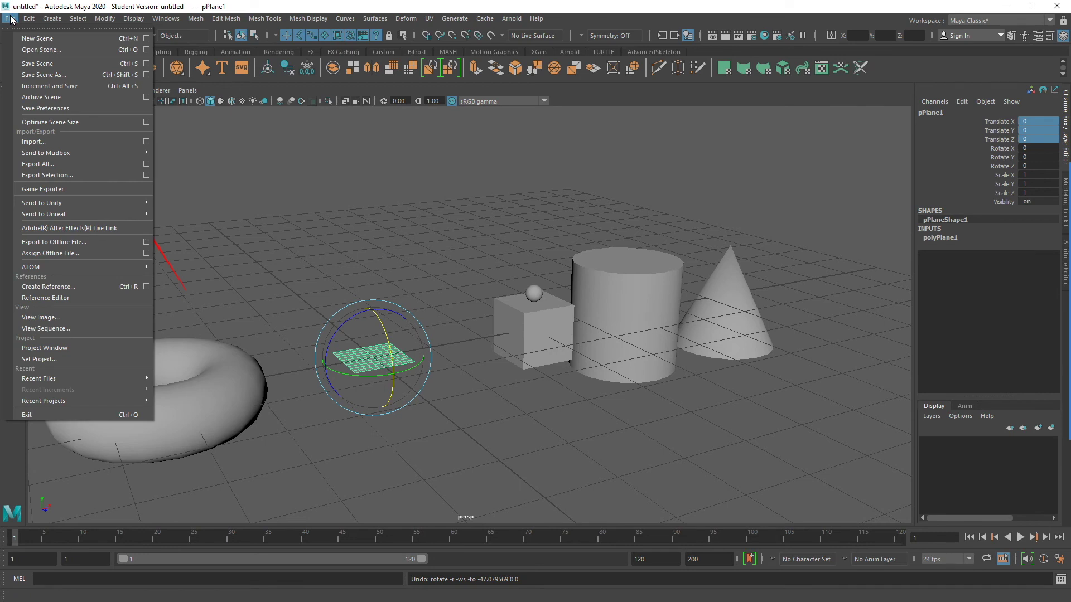
click(72, 75)
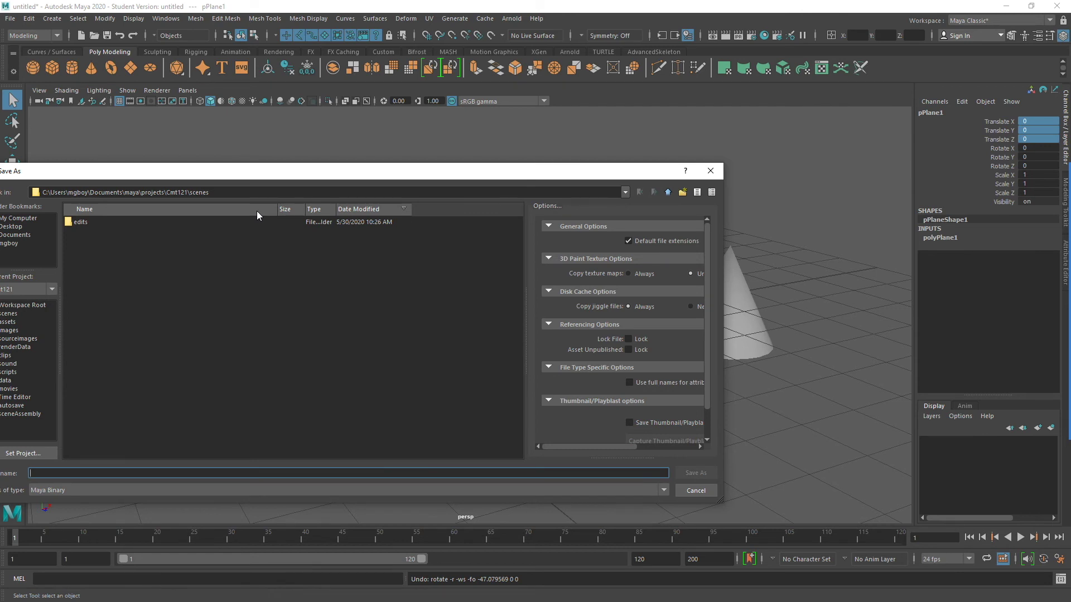
text(NavigatingMaya)
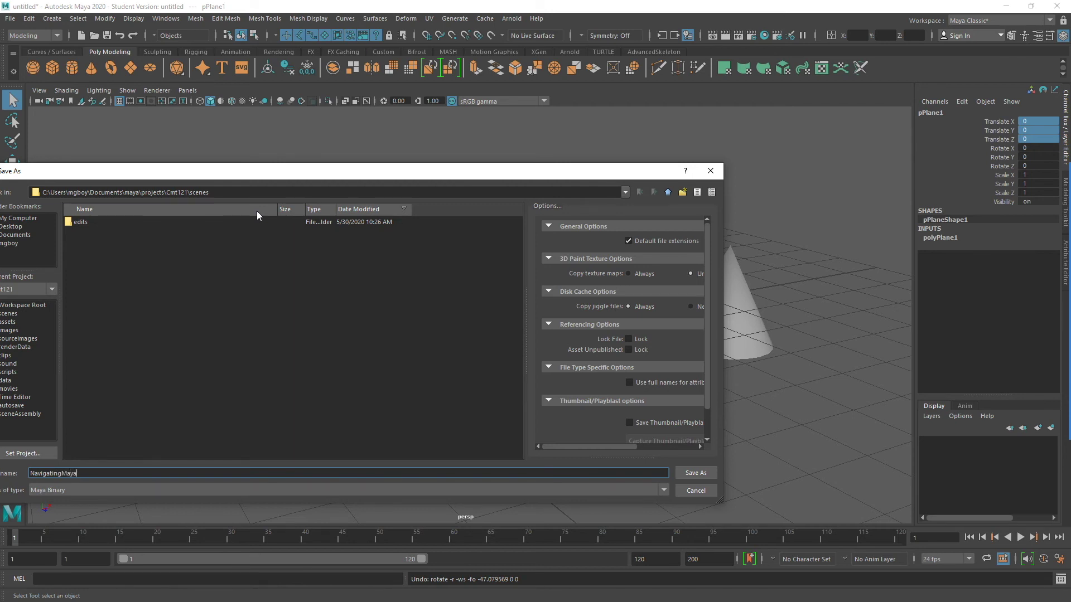
click(698, 476)
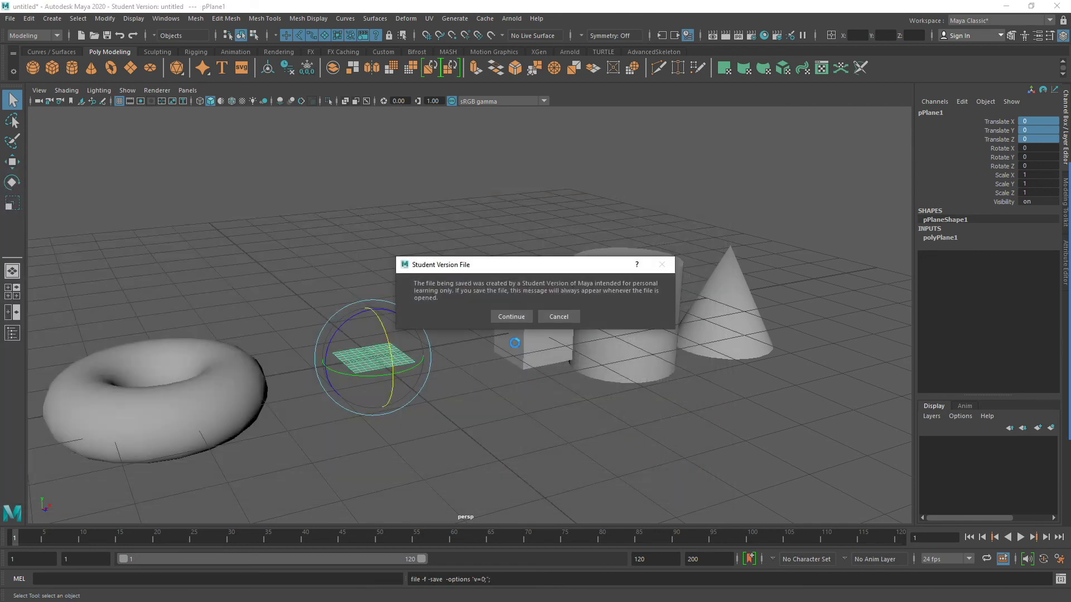
click(507, 316)
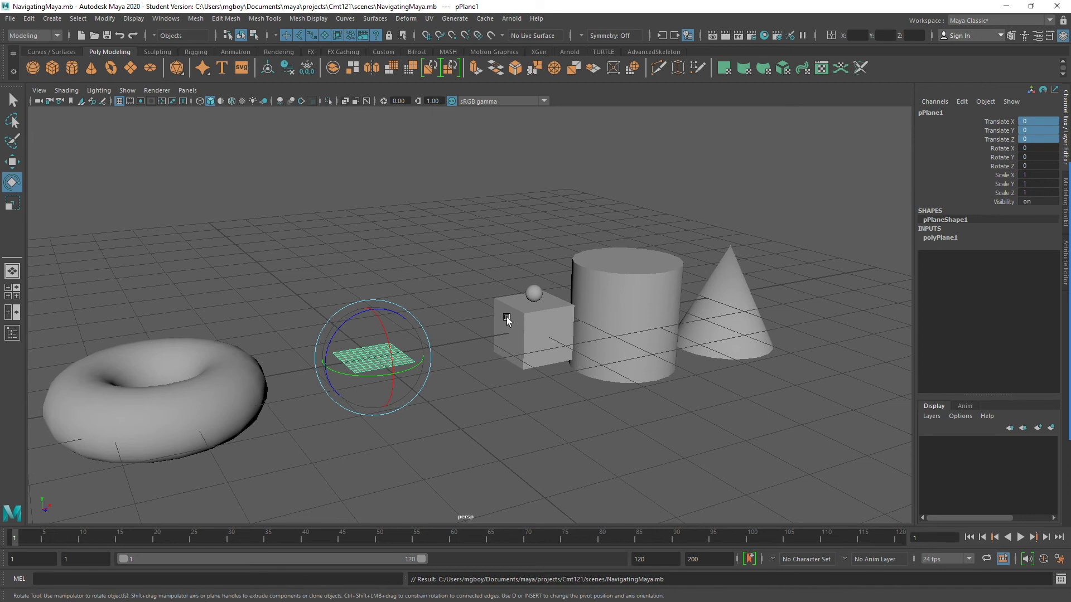
click(12, 19)
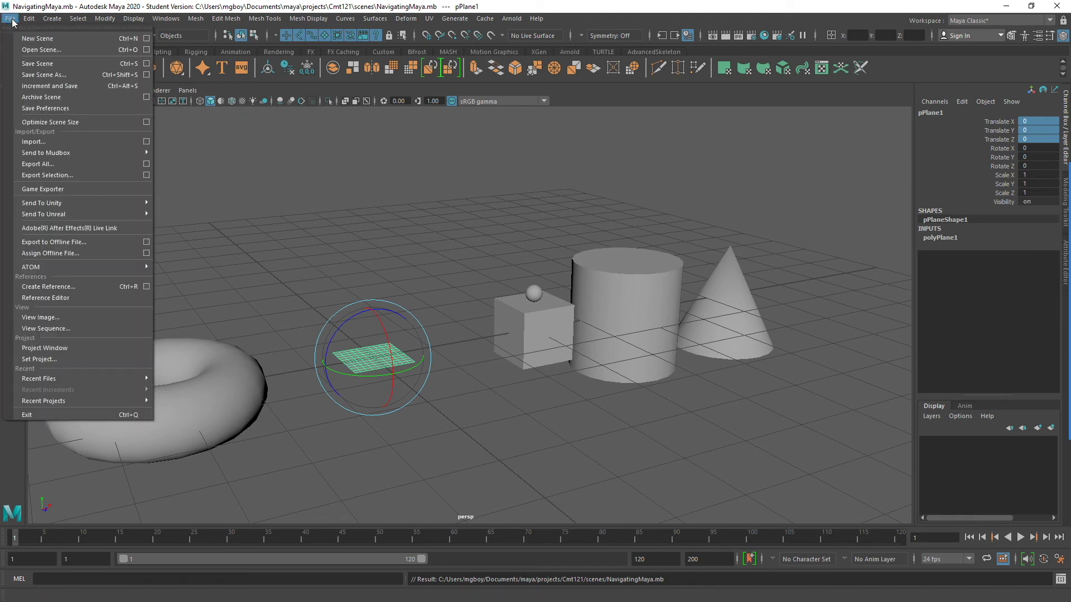
Start a new scene, then reopen NavigatingMaya.mb without saving the untitled scene.
click(40, 40)
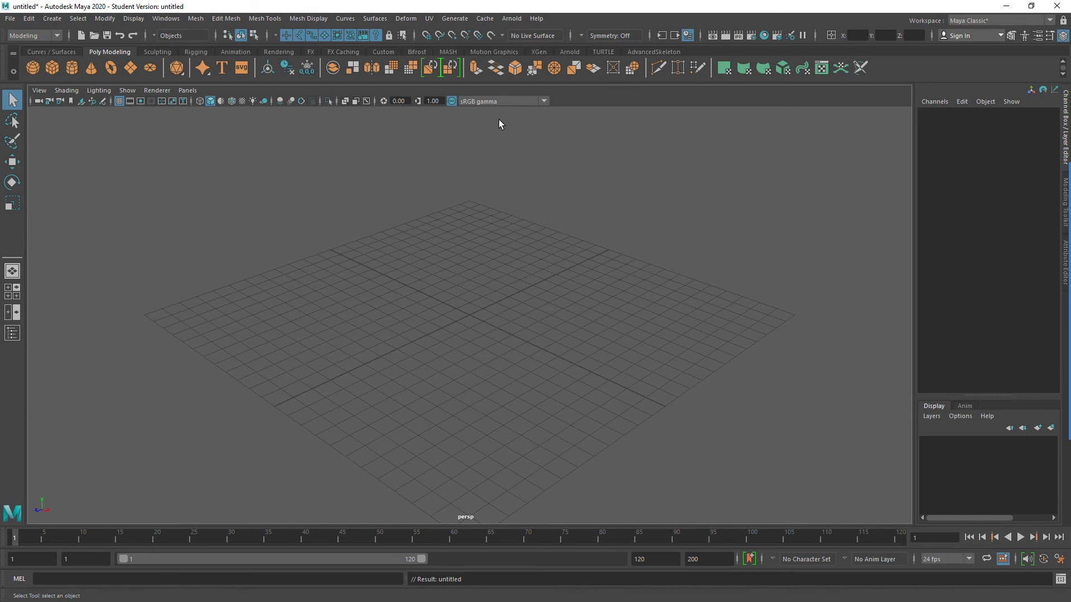
click(11, 18)
click(29, 51)
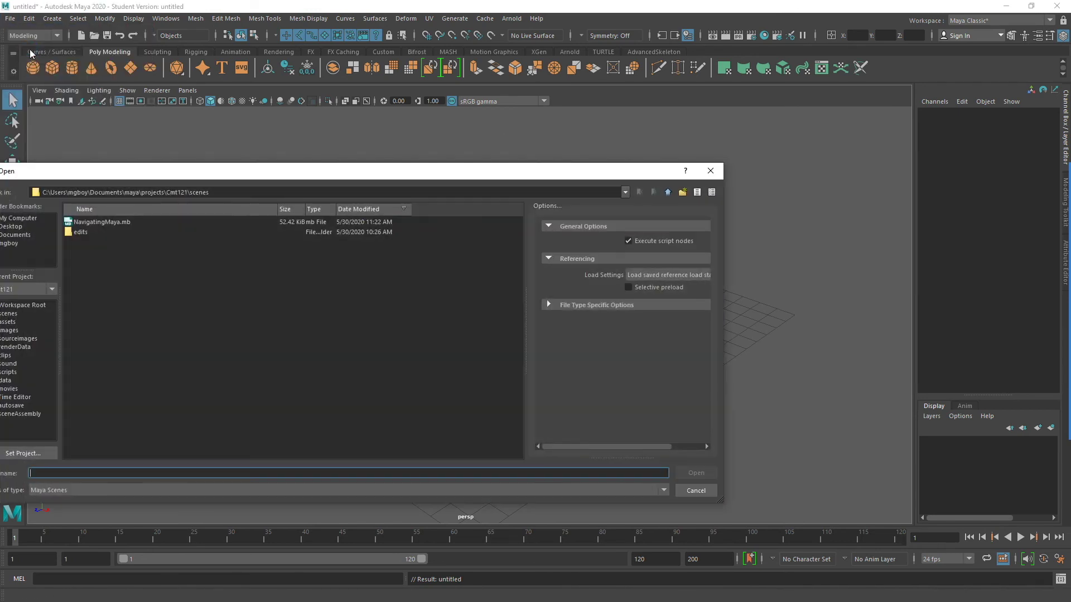
click(116, 223)
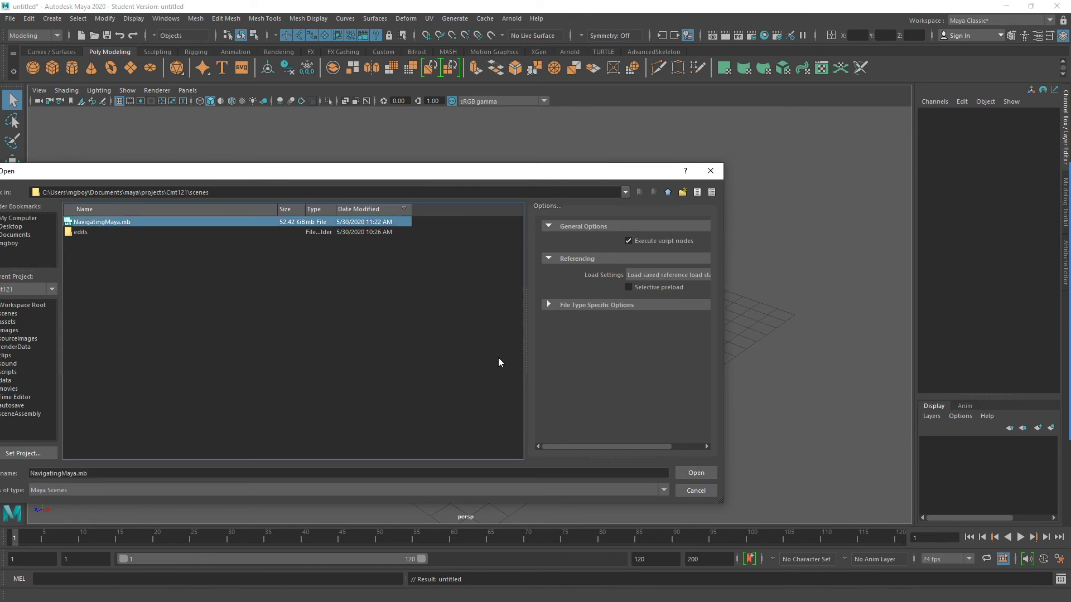
click(697, 472)
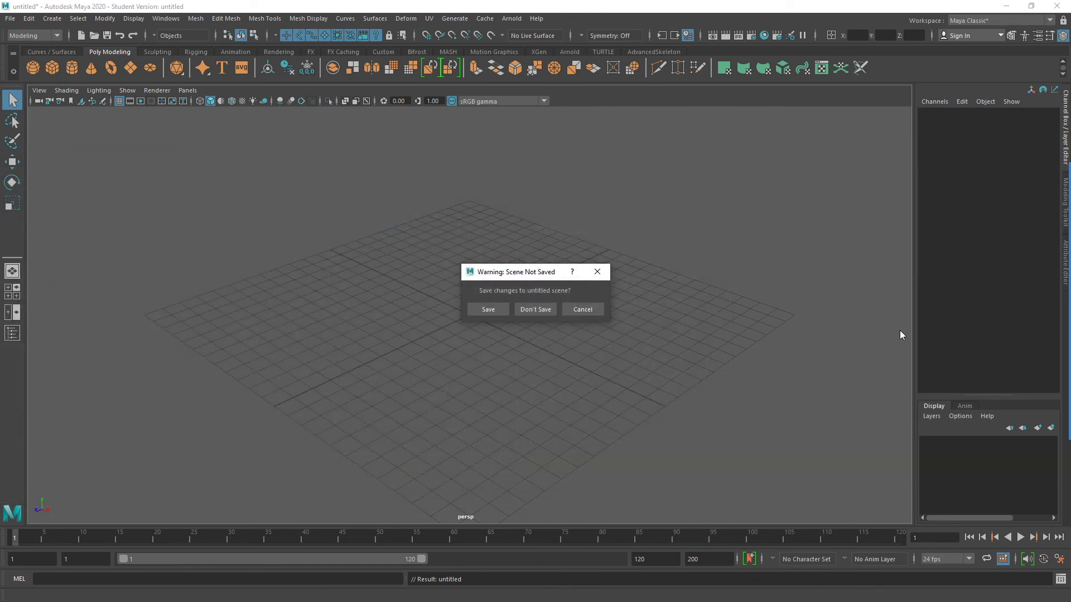
click(534, 310)
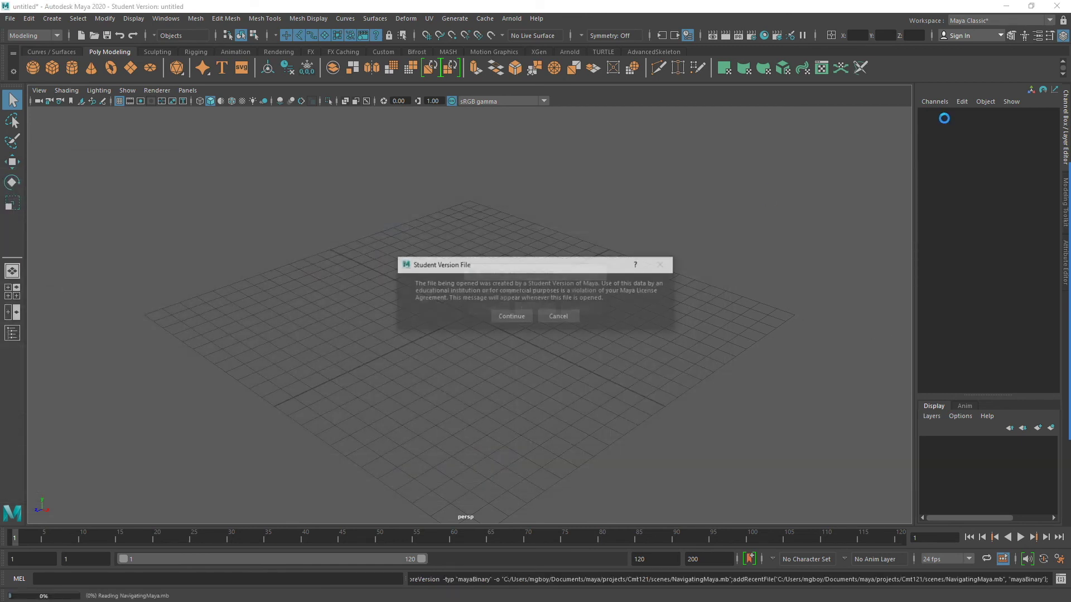
click(511, 316)
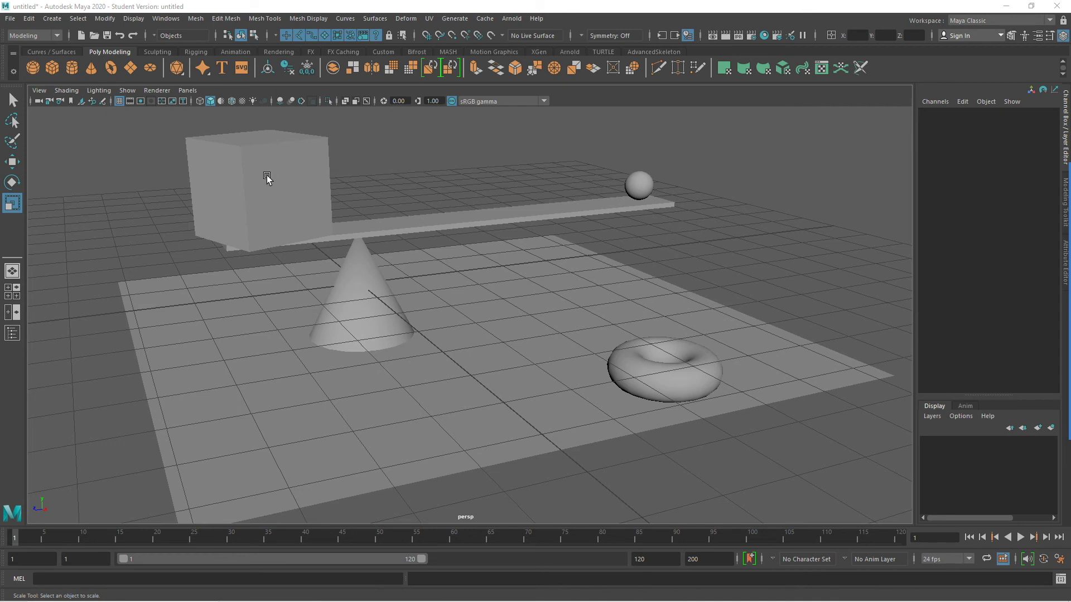
Use the right-side panel and reframe the perspective view on the cube-on-beam composition.
mouse_move(1069, 267)
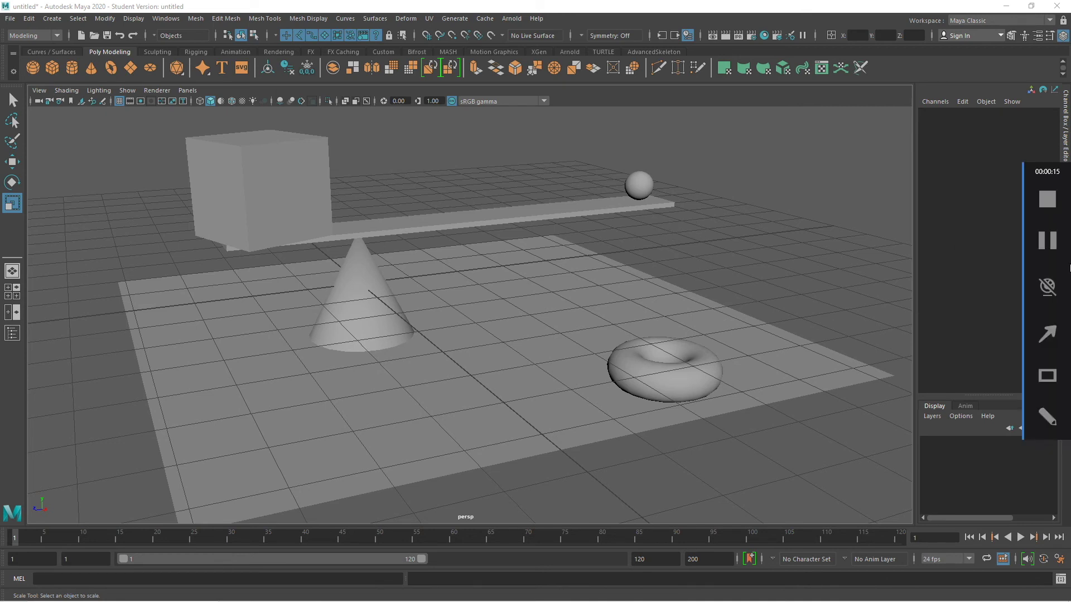
click(1055, 336)
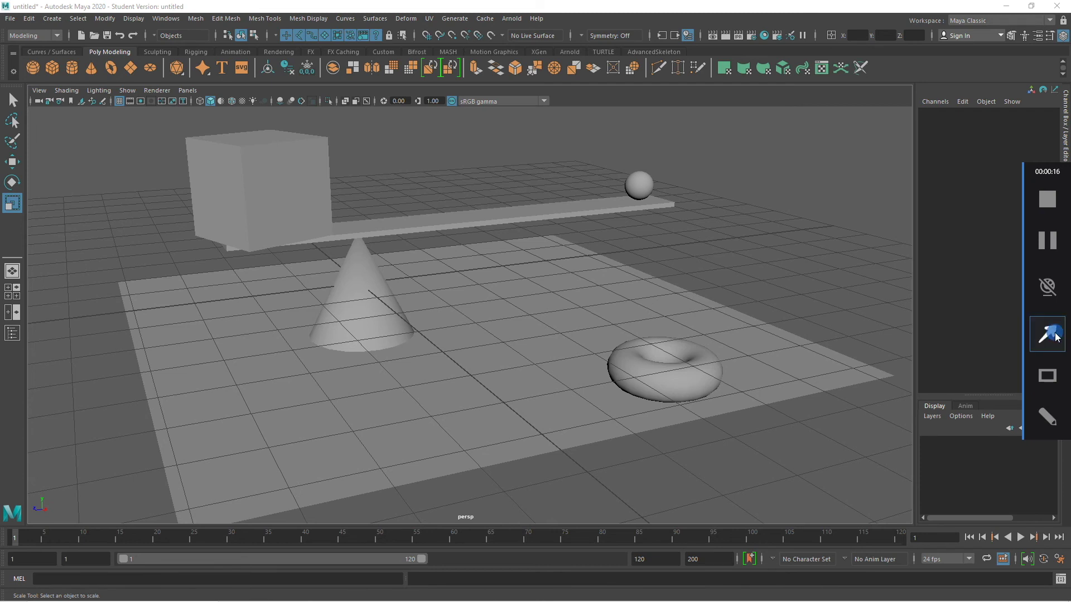
mouse_move(206, 290)
mouse_down()
mouse_move(195, 160)
mouse_move(199, 105)
mouse_move(211, 107)
mouse_up()
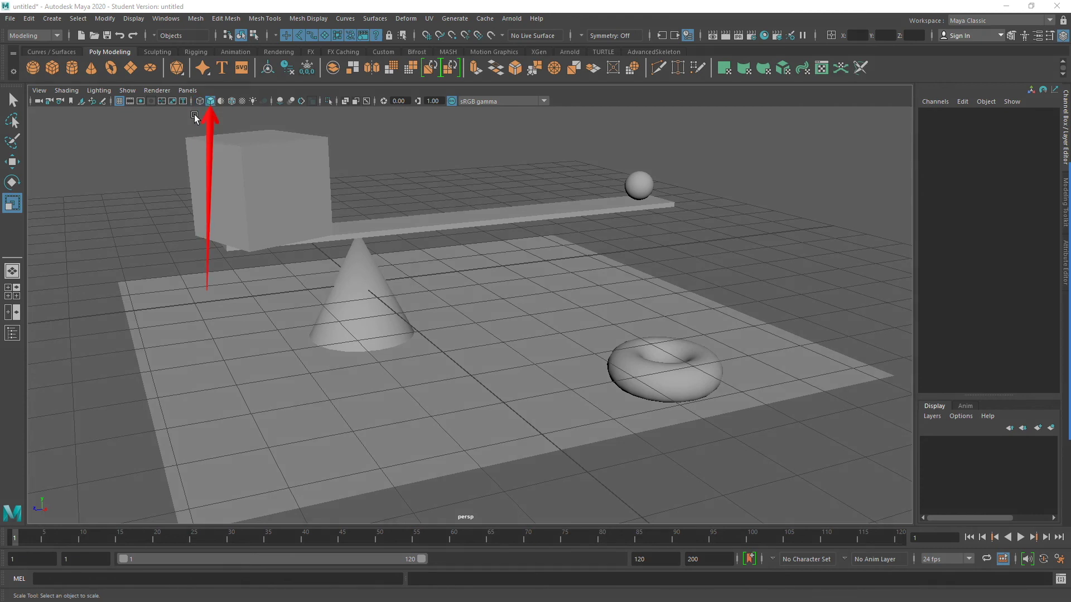
click(200, 101)
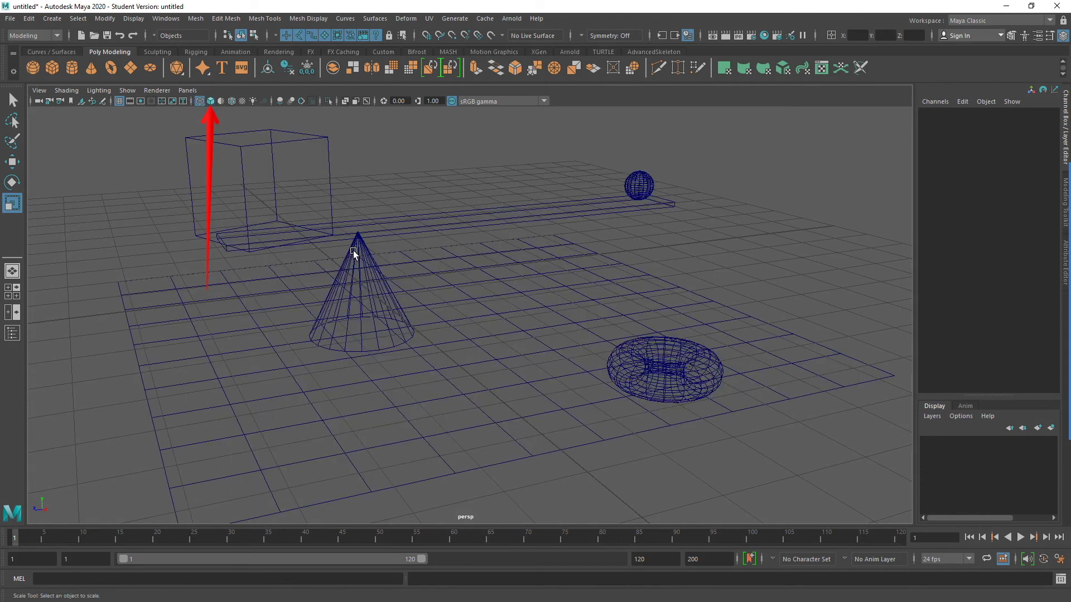
click(211, 101)
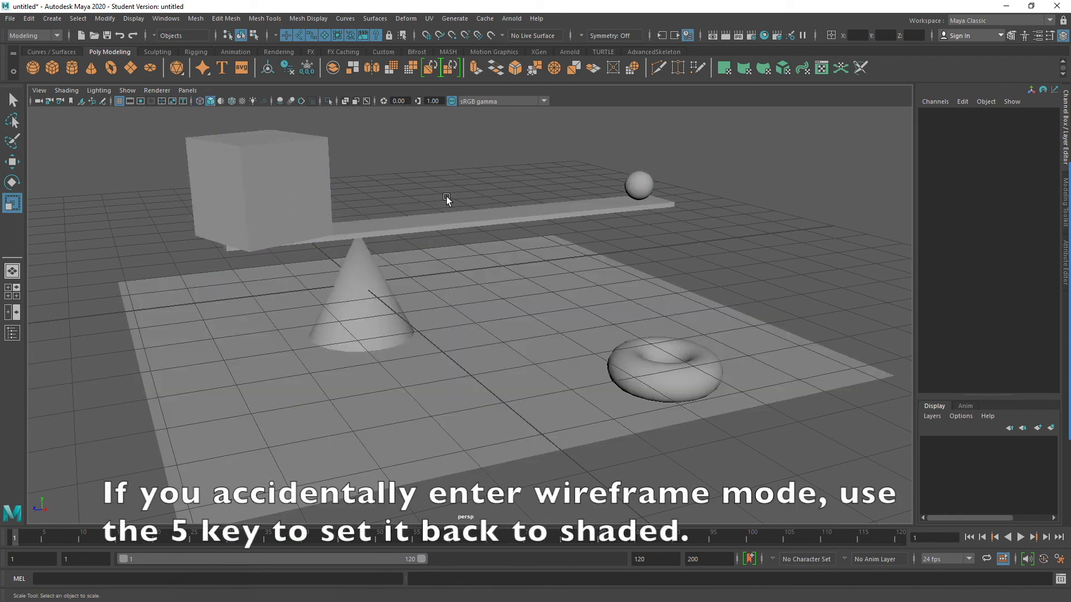
key(4)
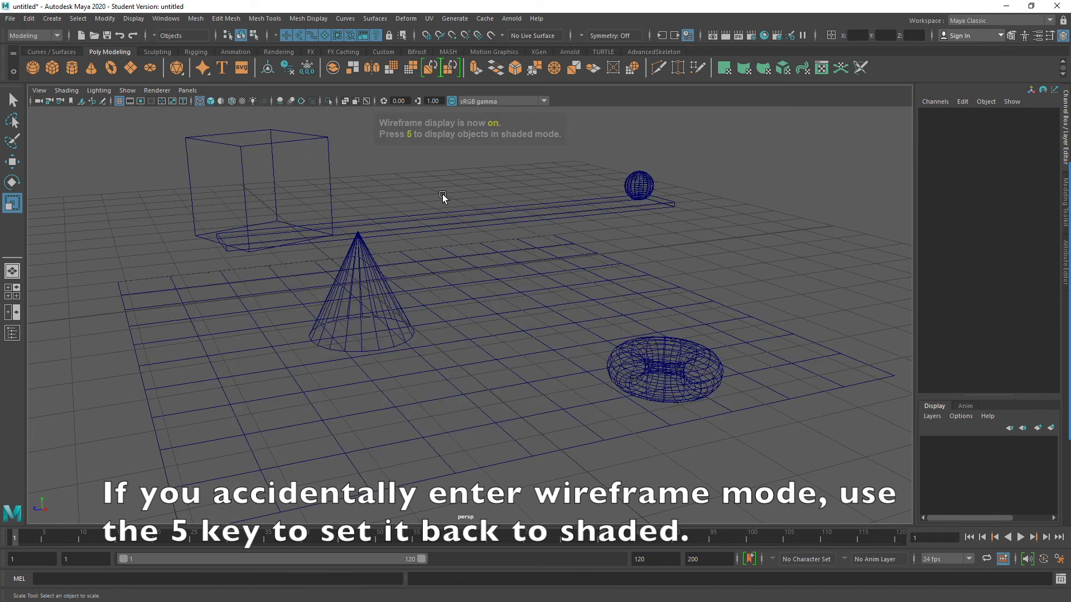
key(5)
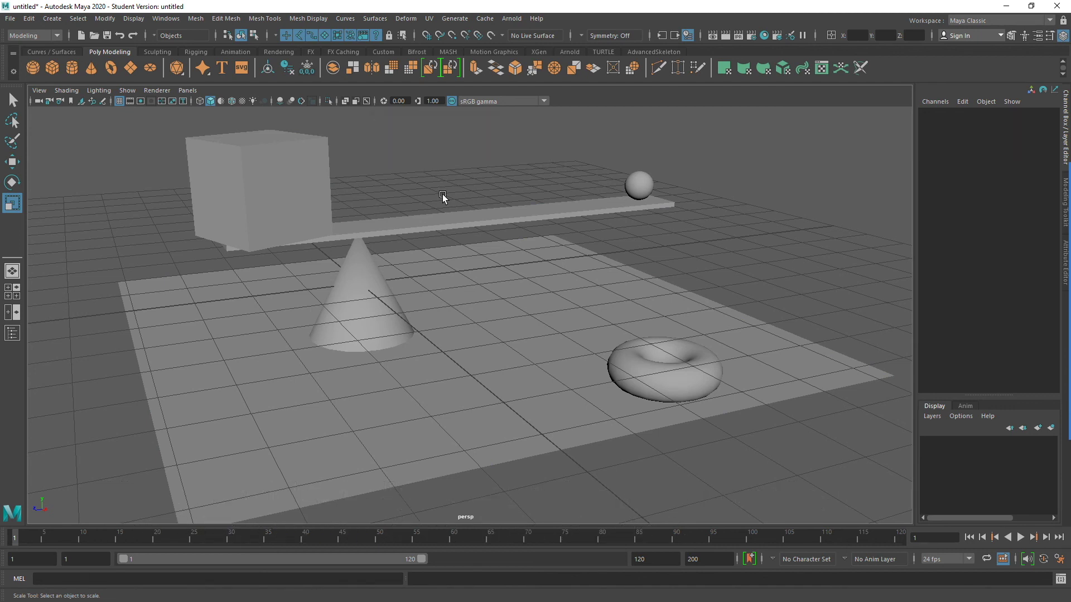
In vertex mode, trial-move the cube's bottom front and top corner vertices, undoing both moves.
right_drag(249, 208, 201, 206)
drag(75, 157, 284, 299)
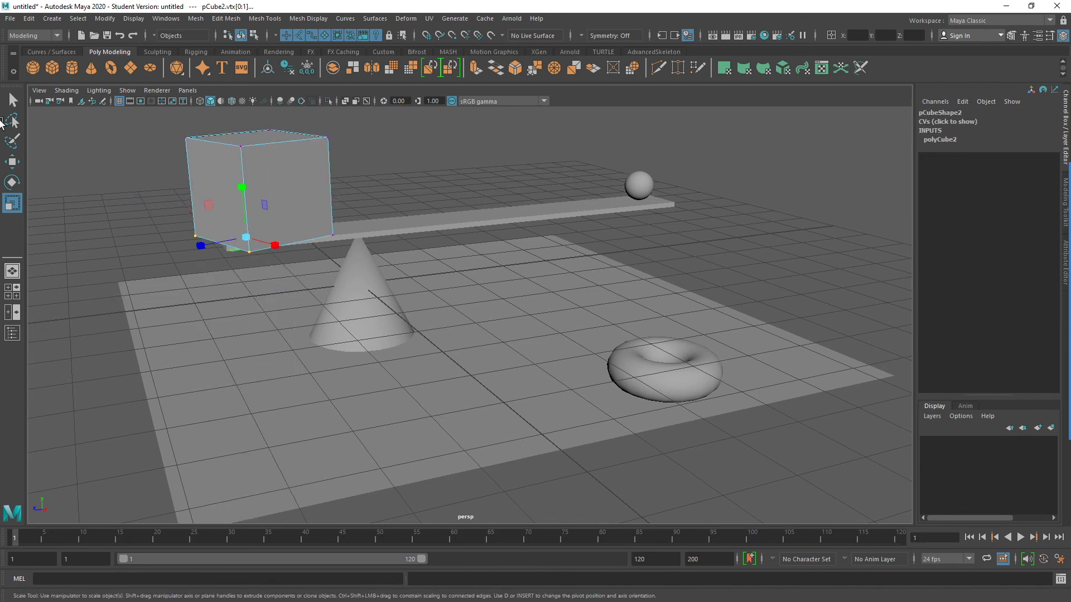
key(w)
click(241, 182)
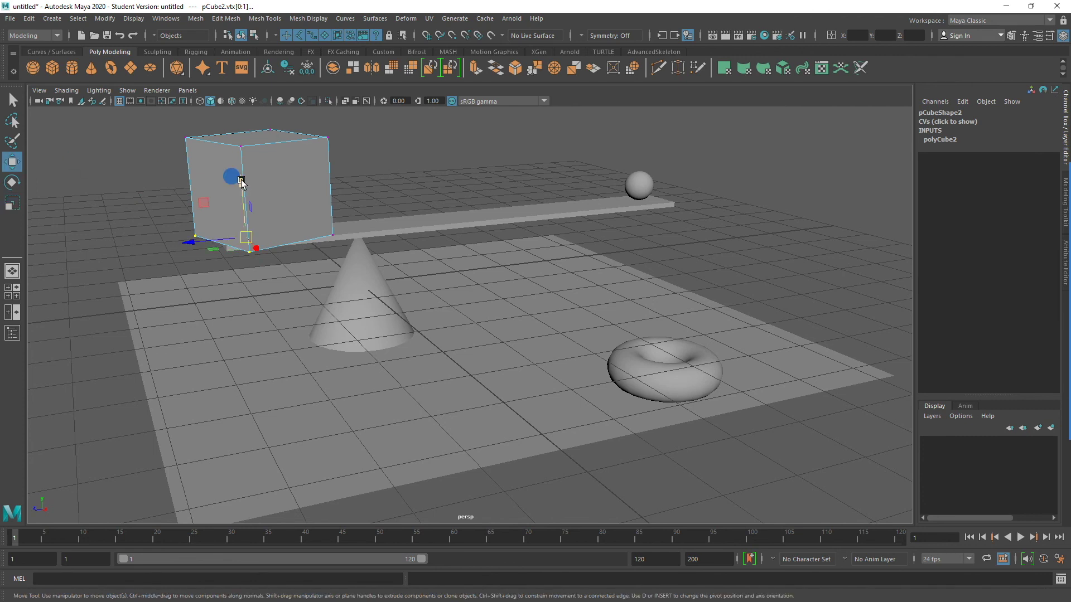
drag(241, 181, 383, 262)
key(ctrl+z)
drag(359, 130, 638, 247)
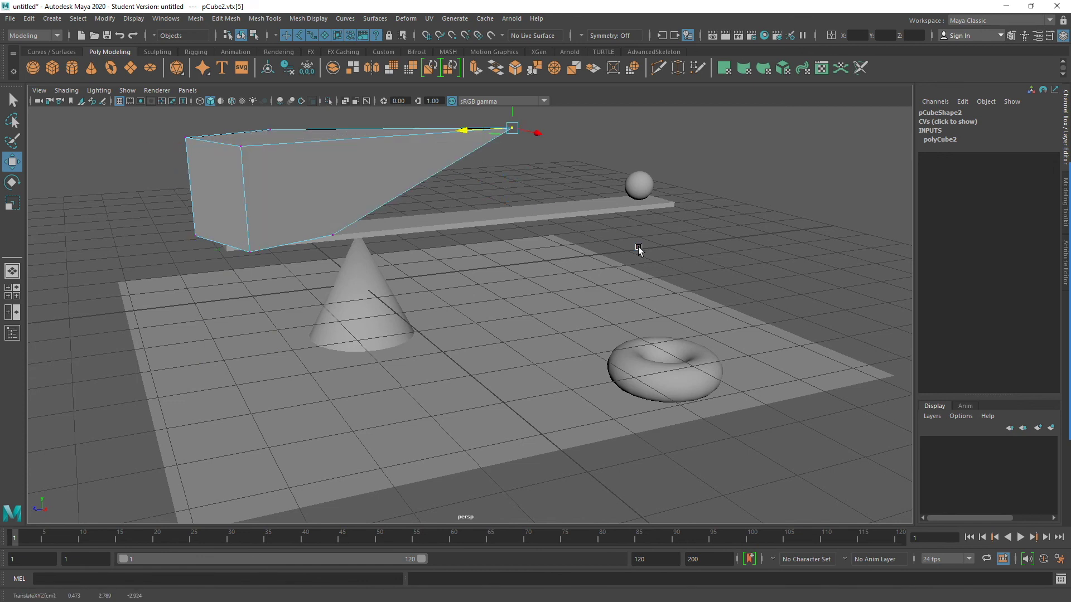
key(ctrl+z)
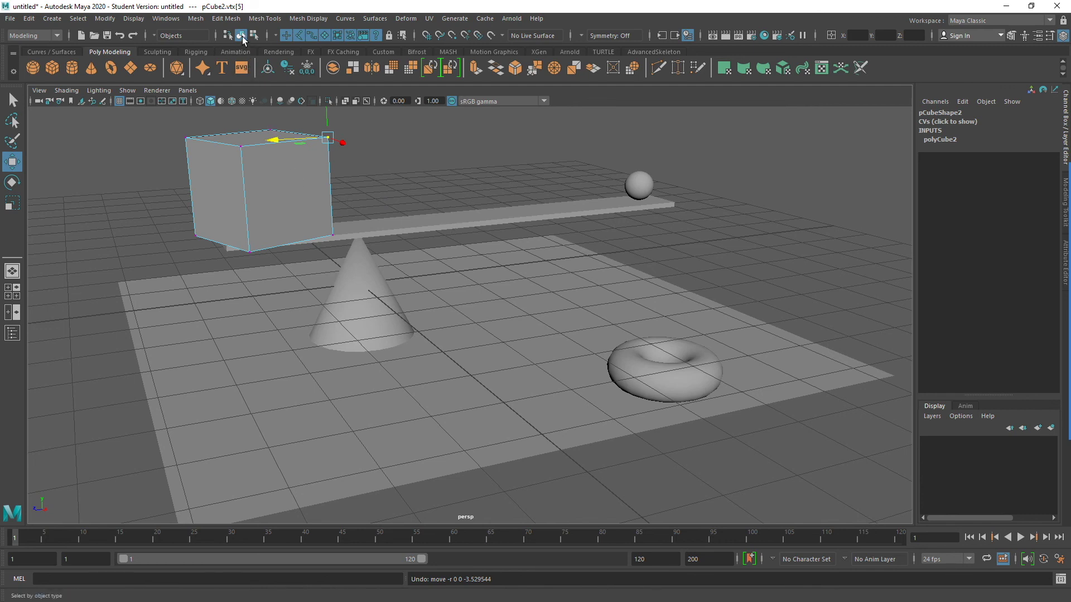
Use the right-side panel and reframe the viewport around the cube.
mouse_move(1061, 240)
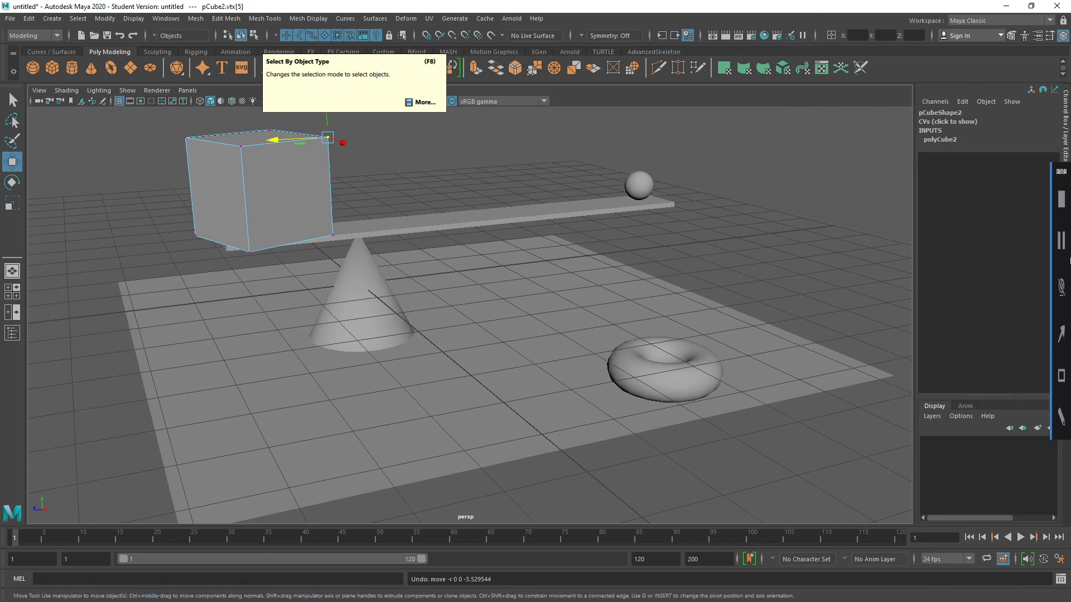
click(1053, 337)
drag(309, 232, 234, 45)
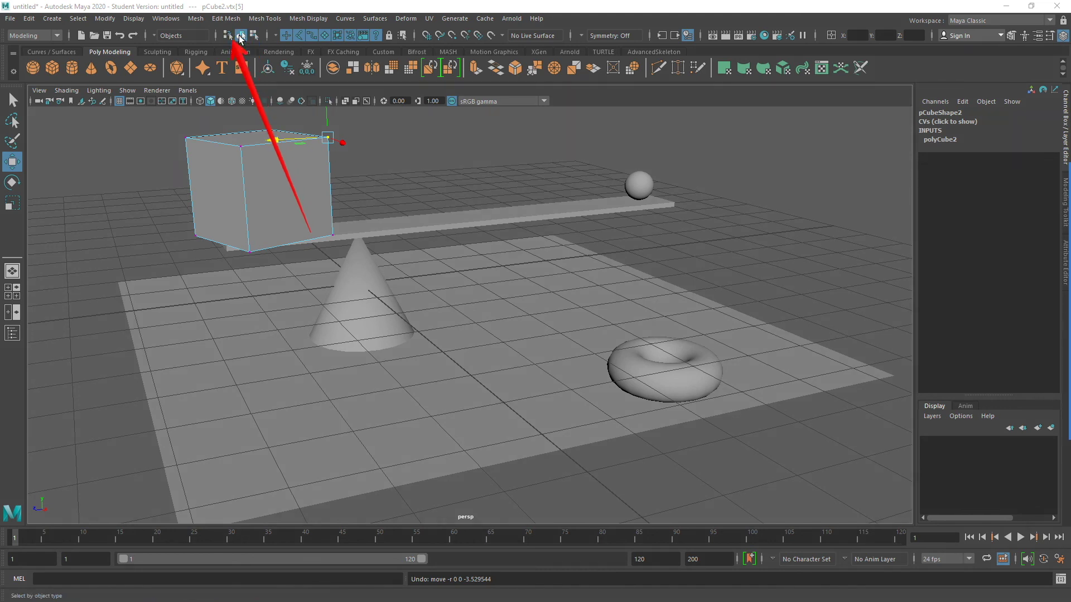
Toggle between component and object selection with the Select by object type icon and F8, ending in object mode.
click(241, 36)
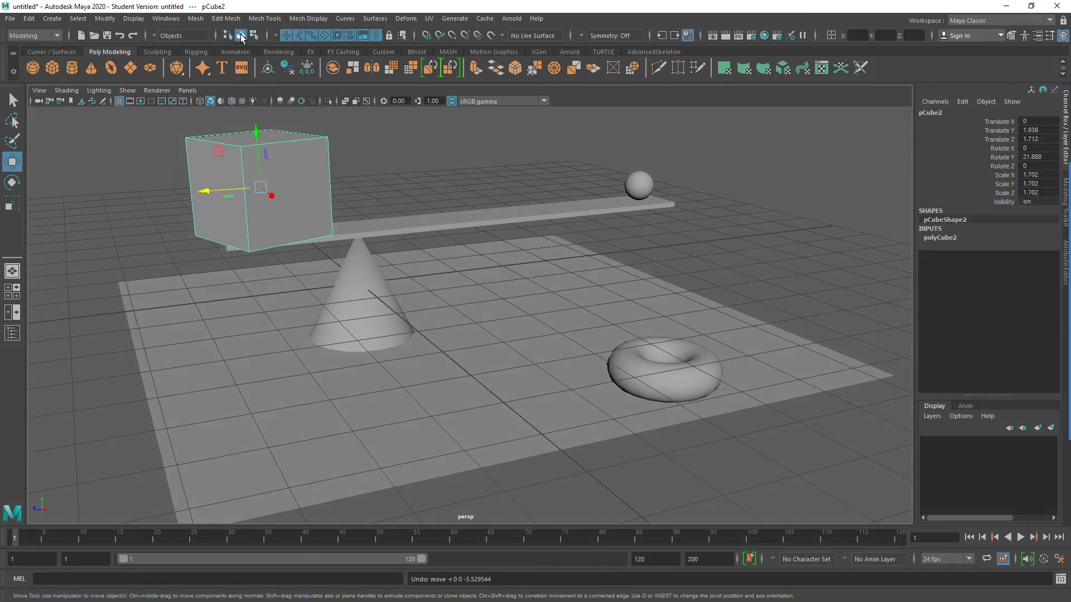
key(F8)
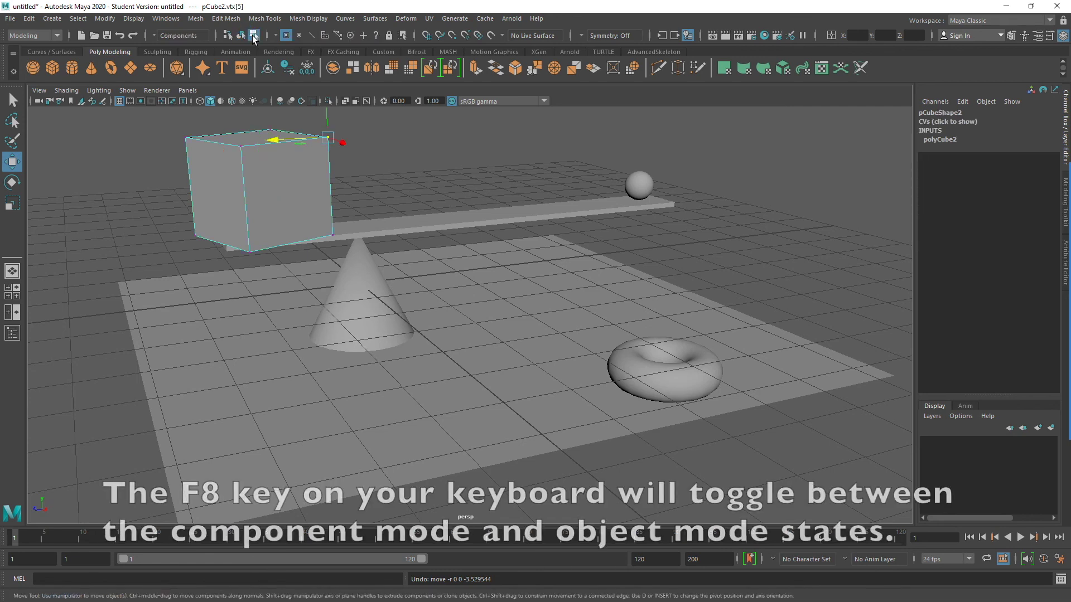
click(241, 36)
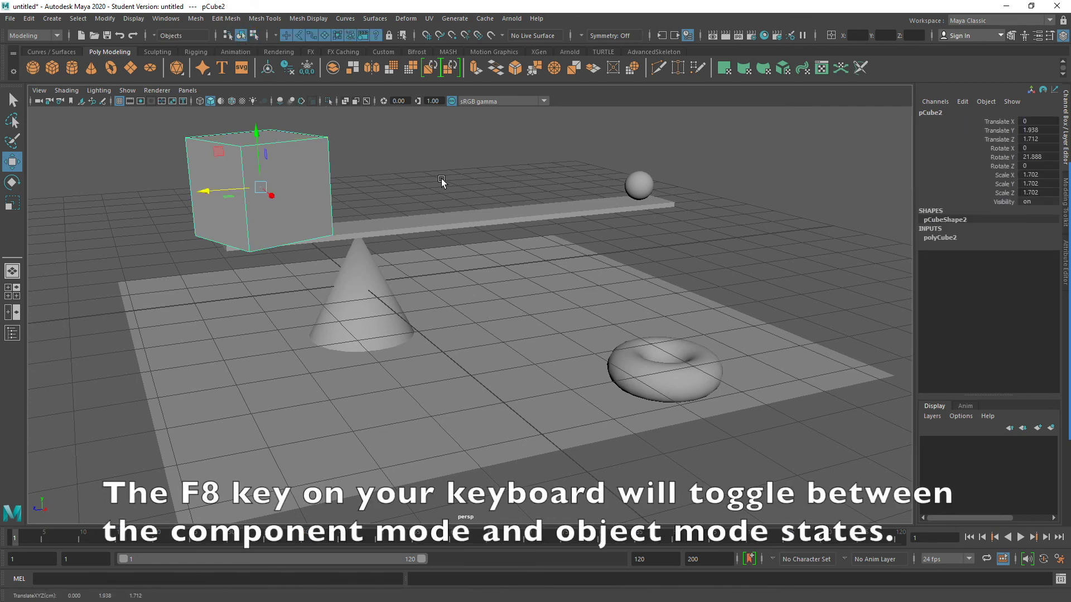
key(F8)
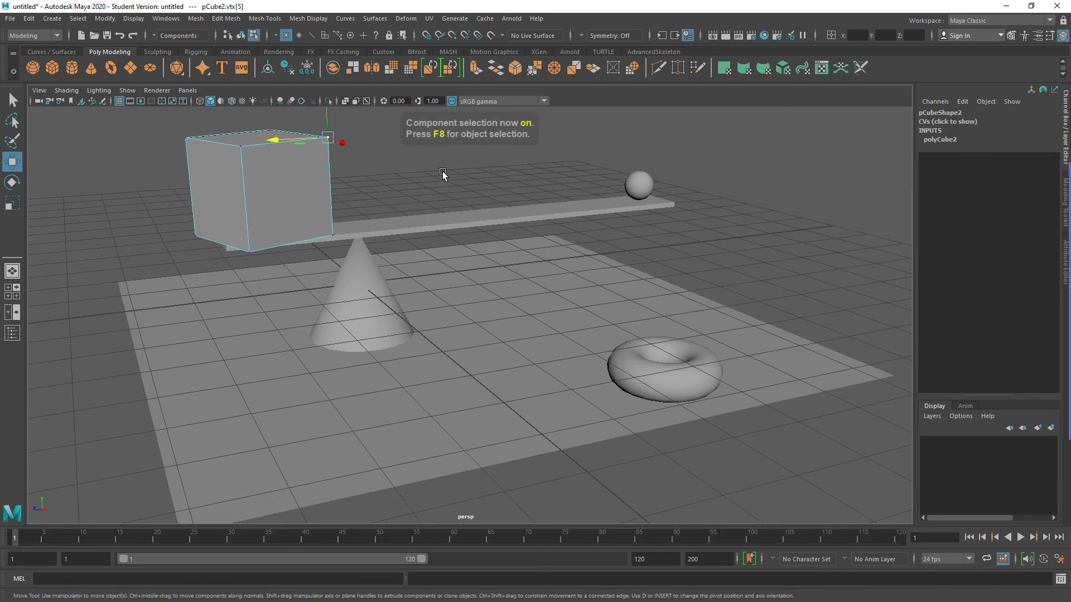
key(F8)
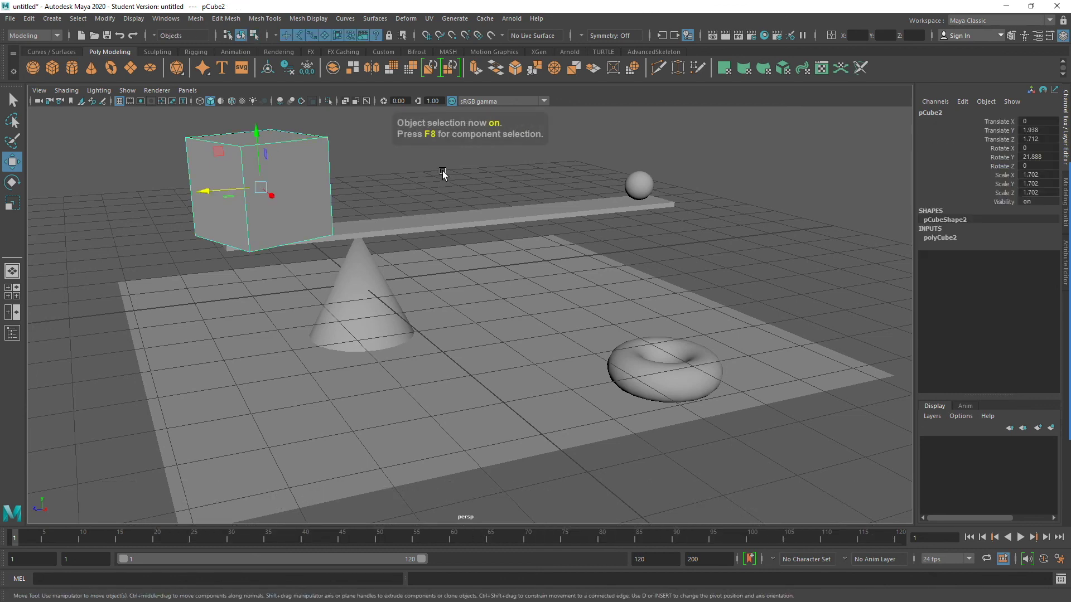